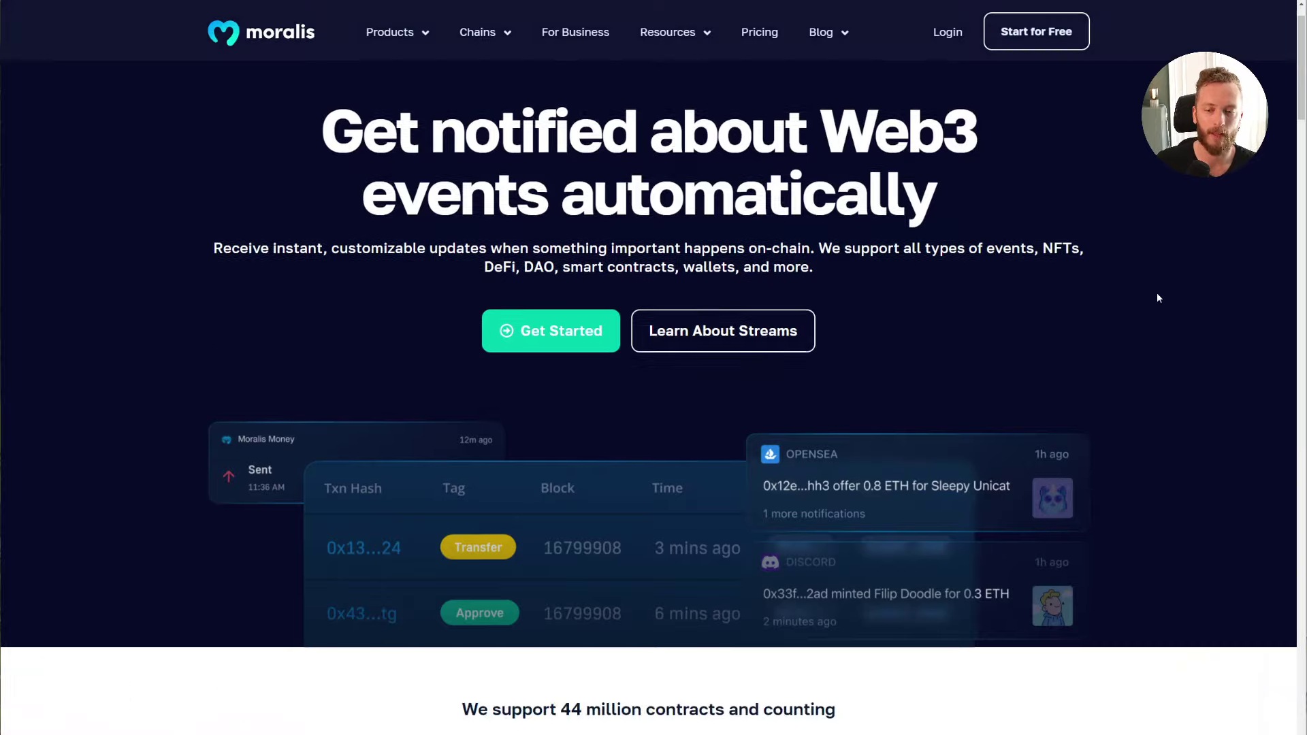
scroll(1102, 372, "down", 5)
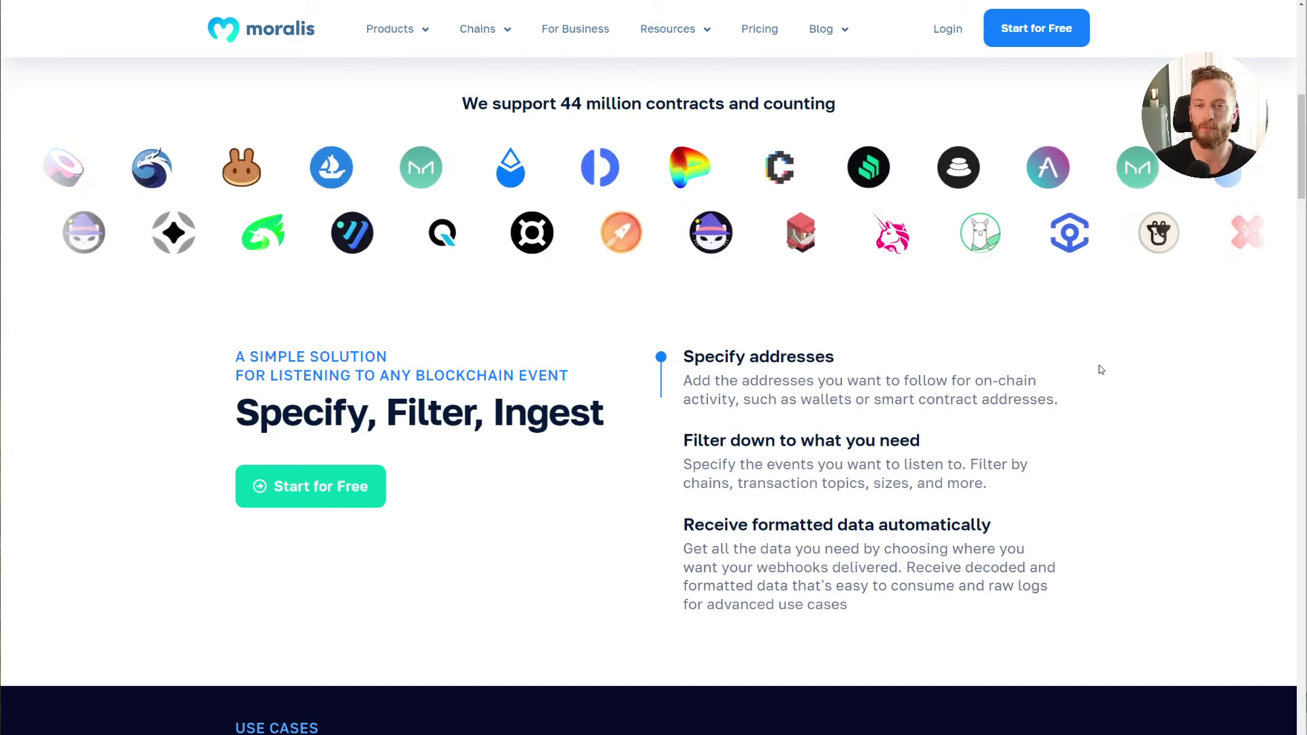
Step: Read through the Streams docs on asset transfers and the Notify users use case
scroll(1181, 341, "down", 3)
scroll(1183, 344, "down", 3)
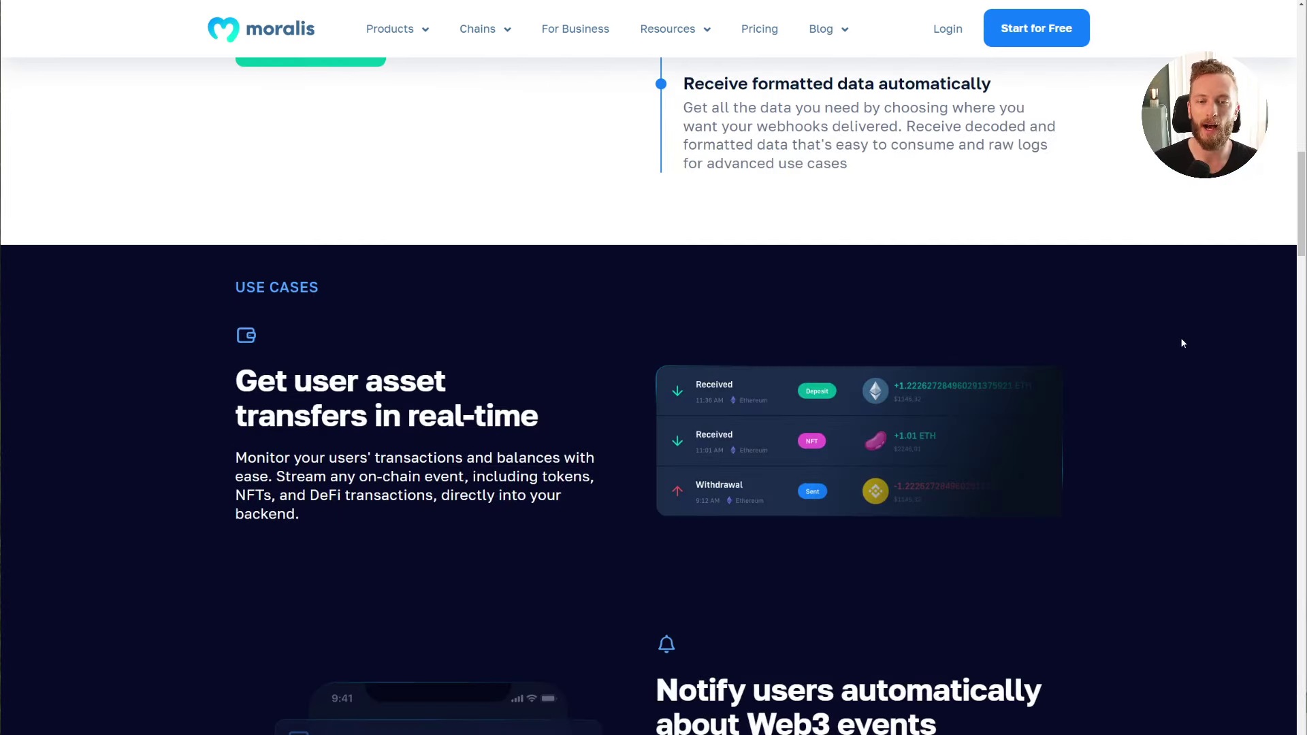
scroll(1188, 330, "down", 2)
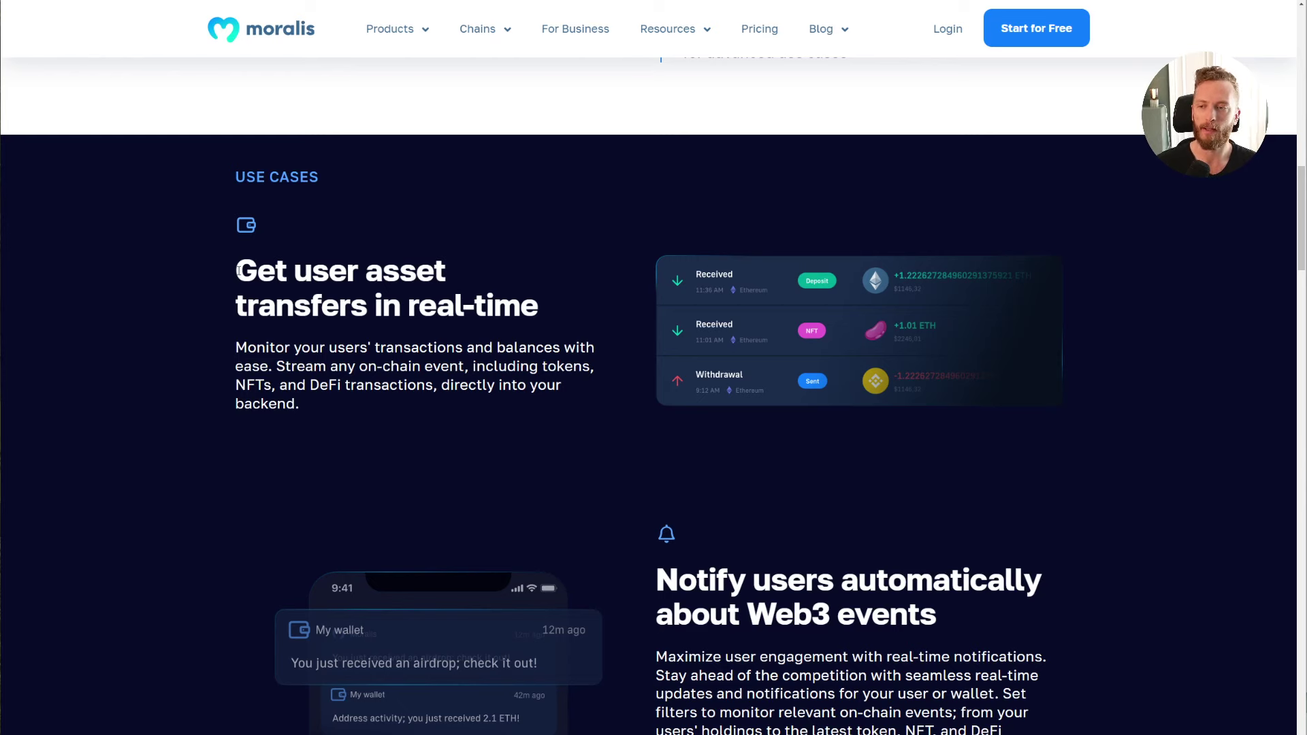
left_click_drag(209, 272, 608, 405)
left_click(608, 404)
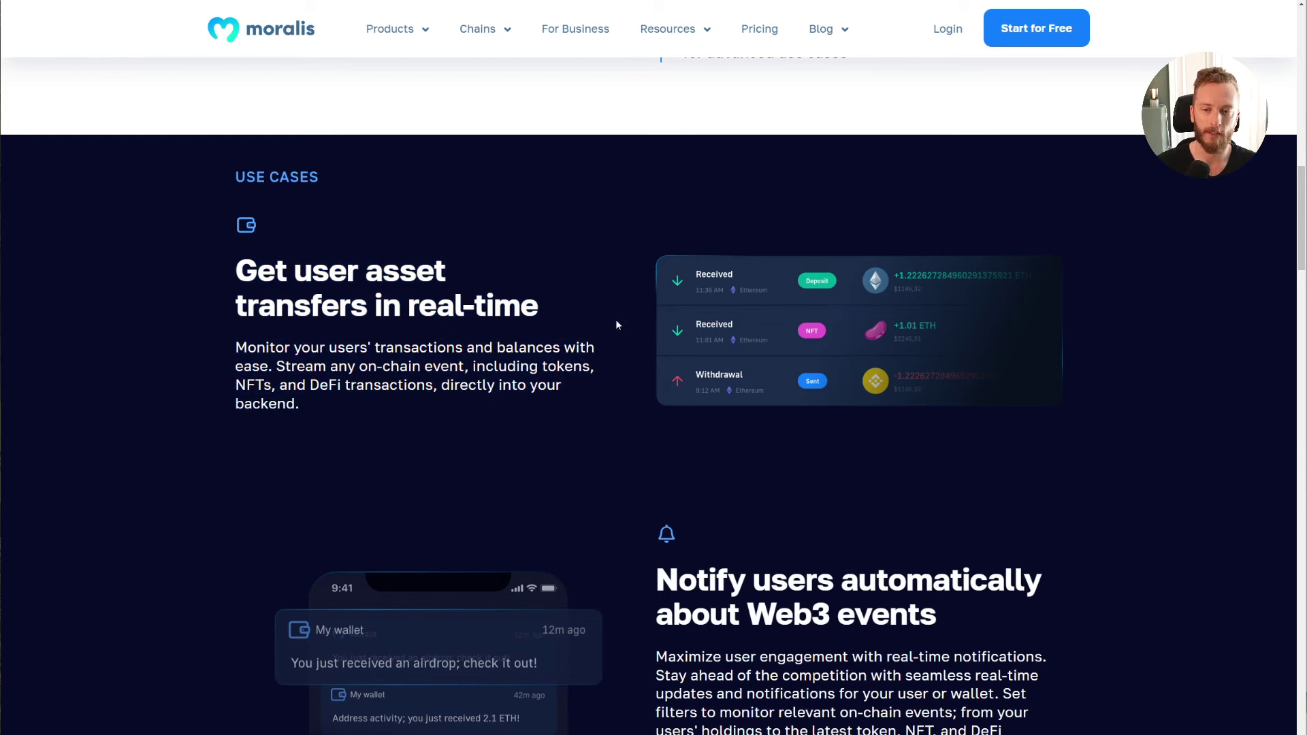
scroll(1133, 359, "down", 3)
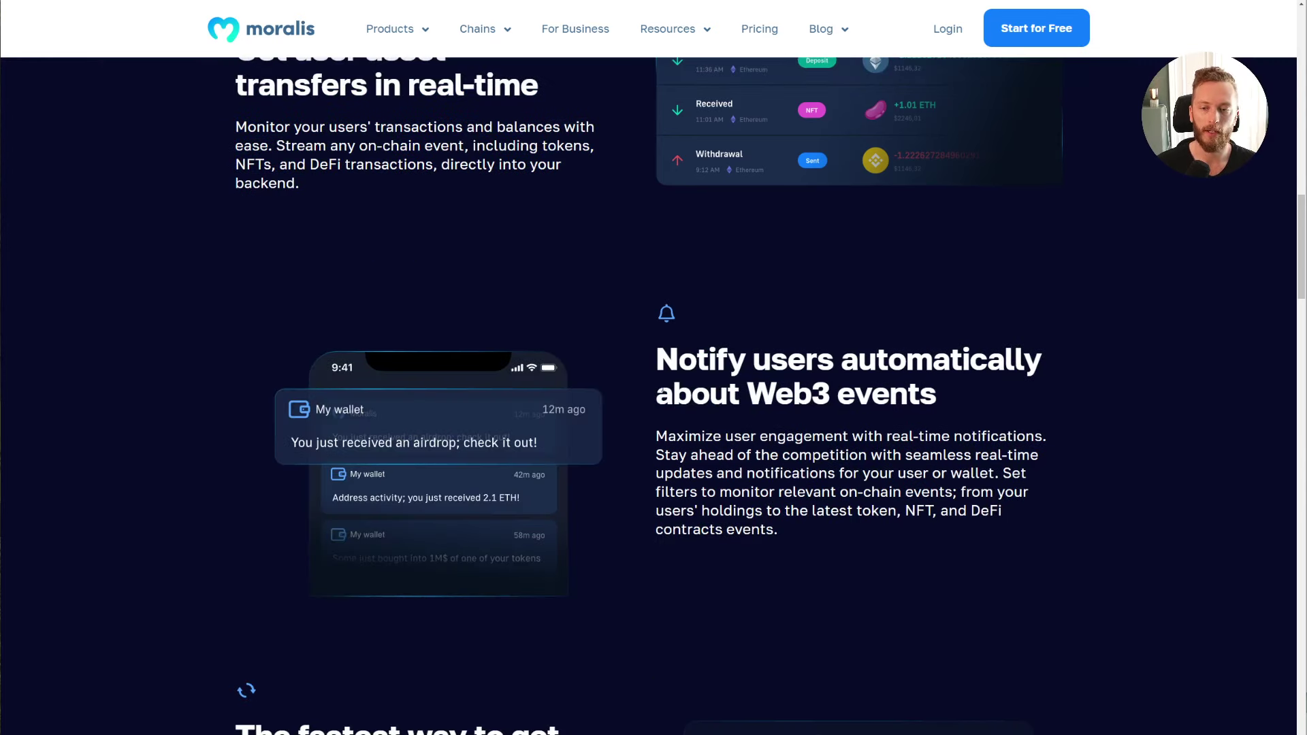
left_click_drag(650, 344, 870, 534)
left_click(870, 533)
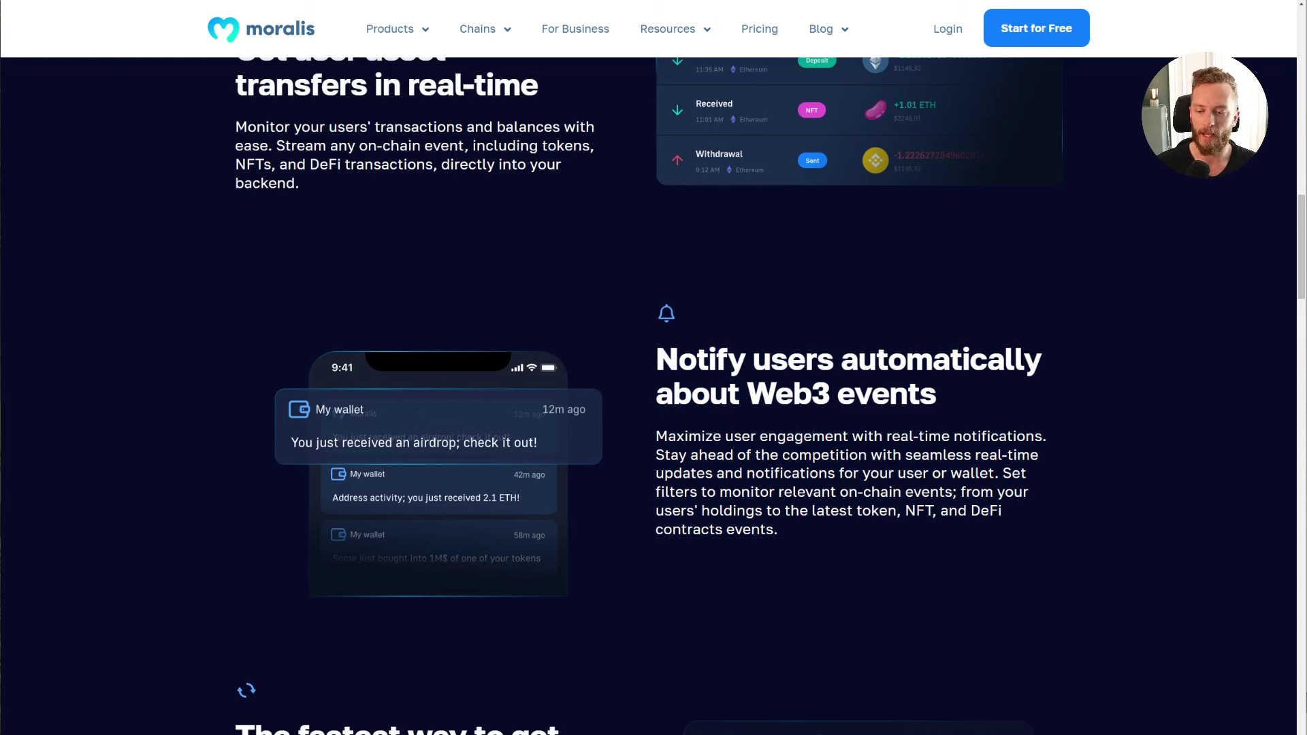
Step: Send 0.01 SepoliaETH to the test2 account in MetaMask and confirm the transfer
key("alt+Tab")
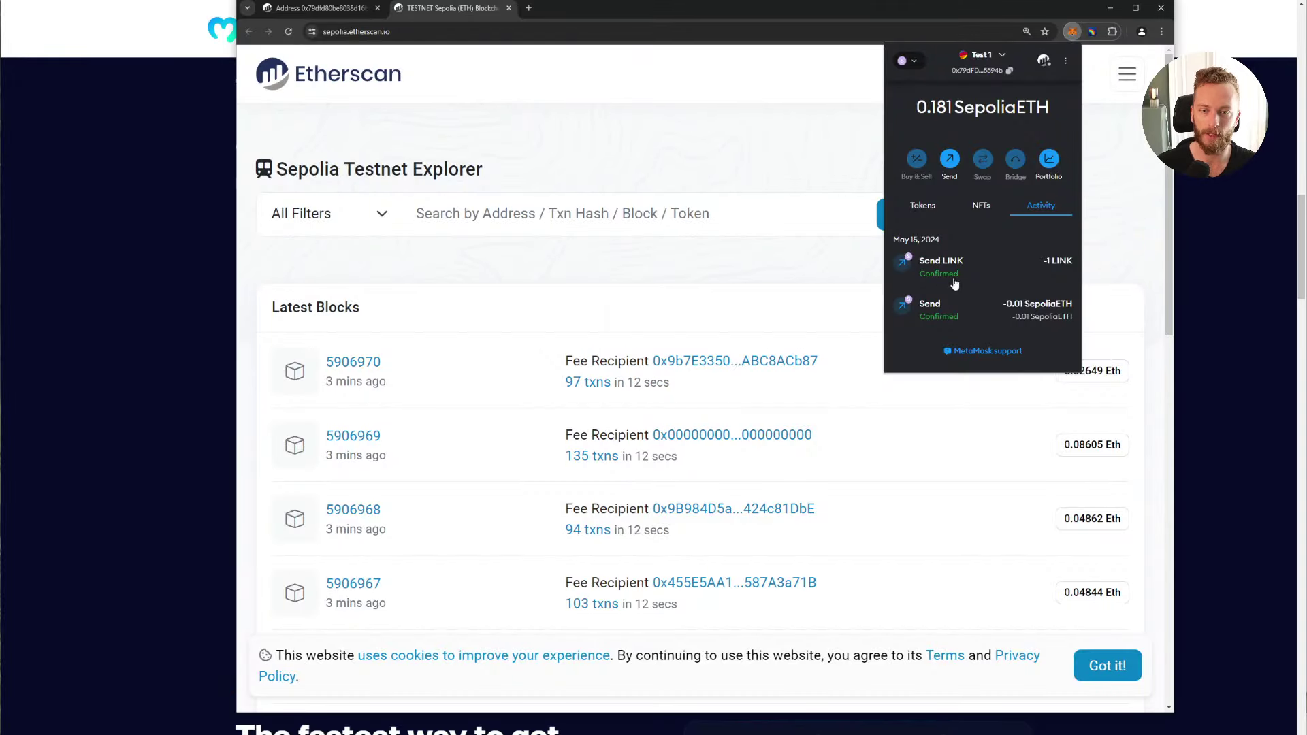
left_click(952, 169)
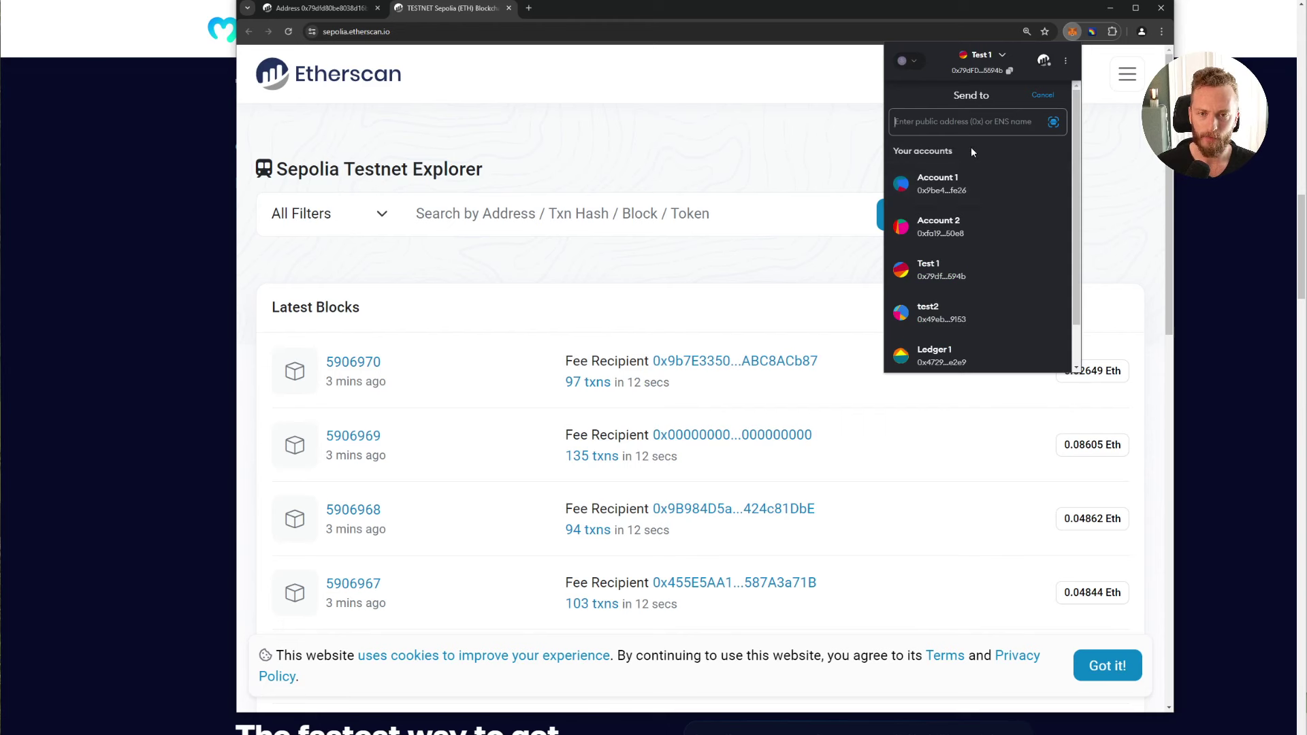
left_click(969, 310)
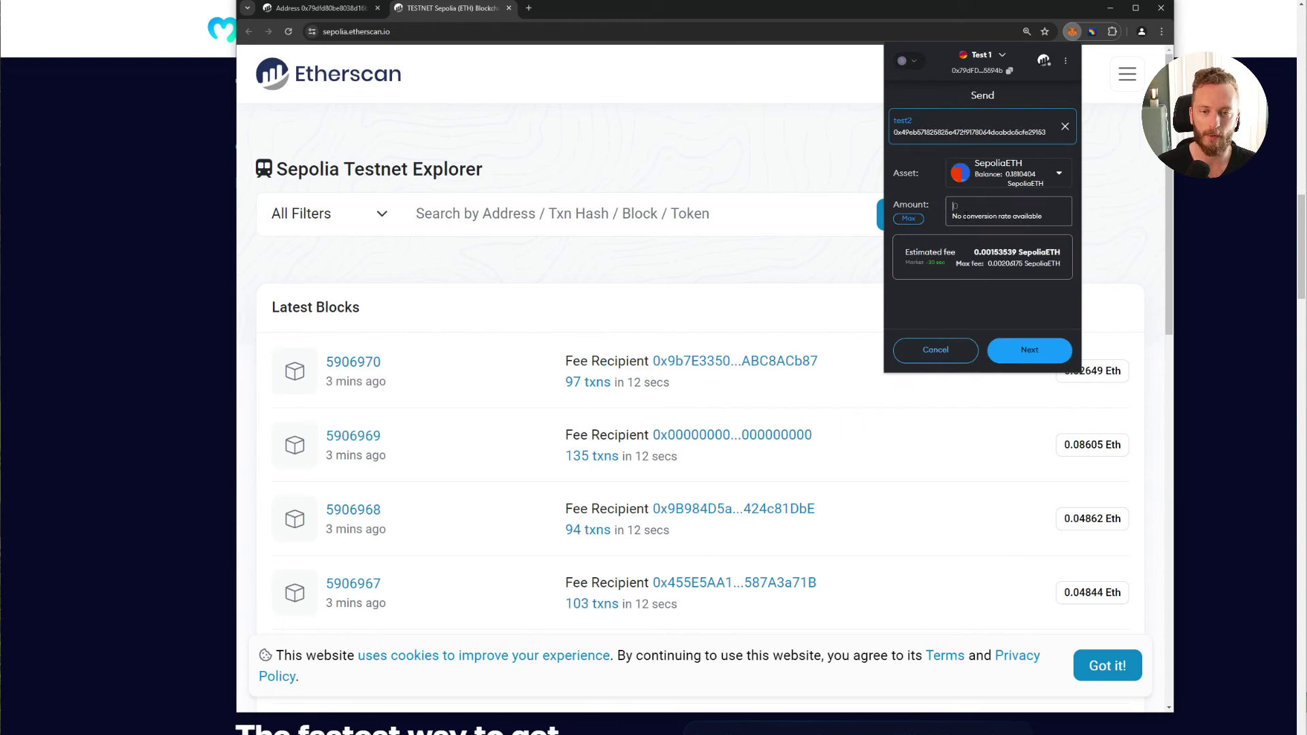
type("0.01")
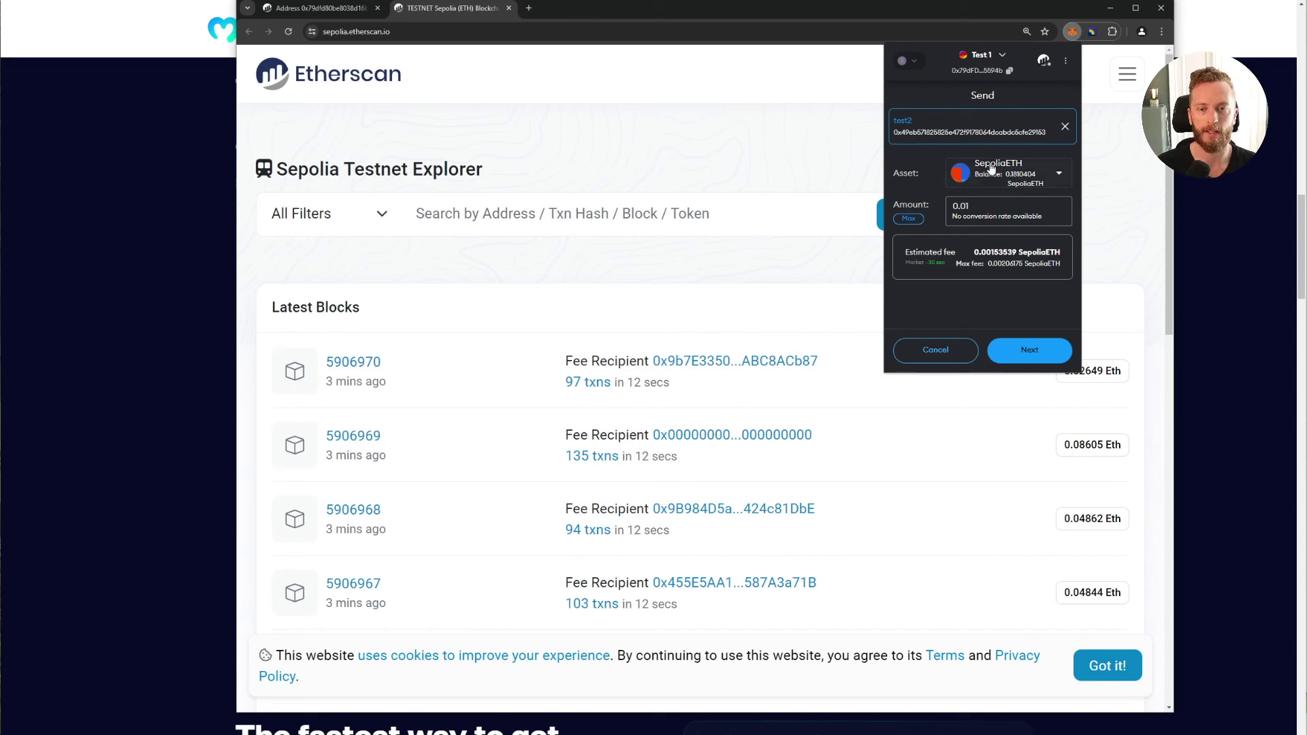
left_click(1028, 358)
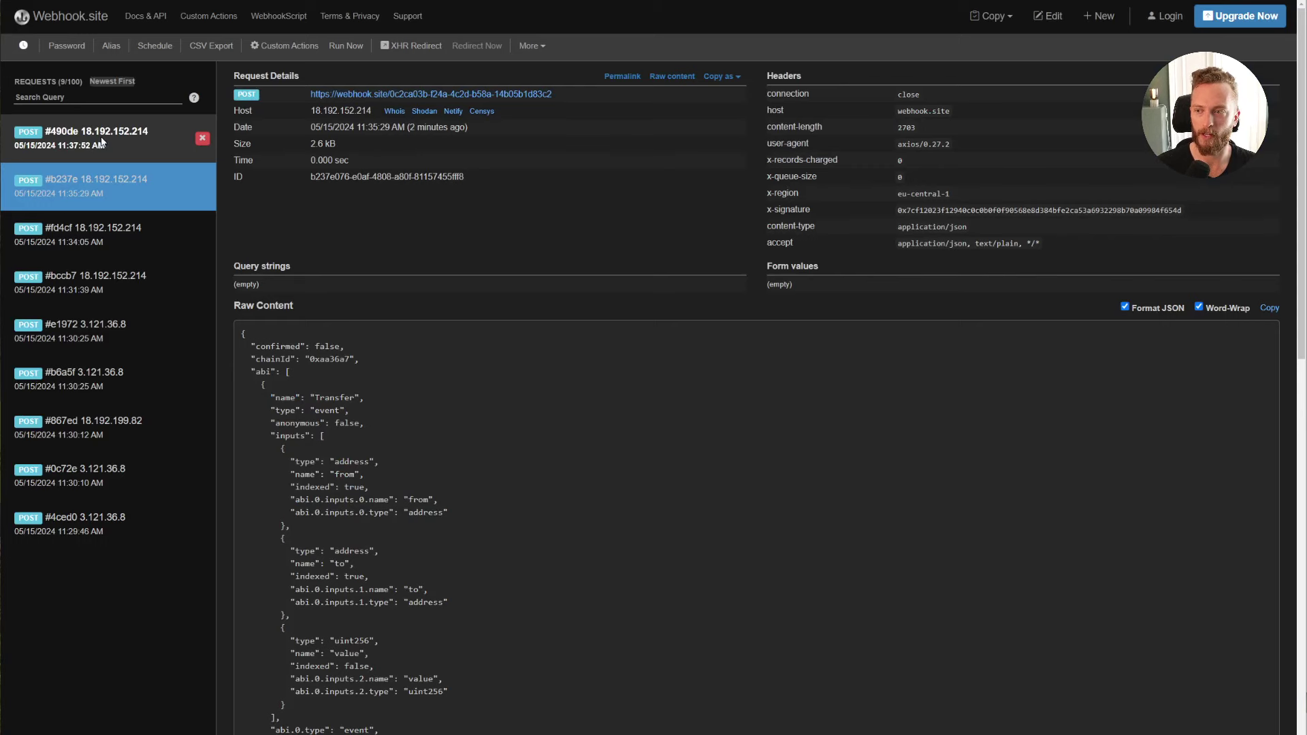
key("alt+Tab")
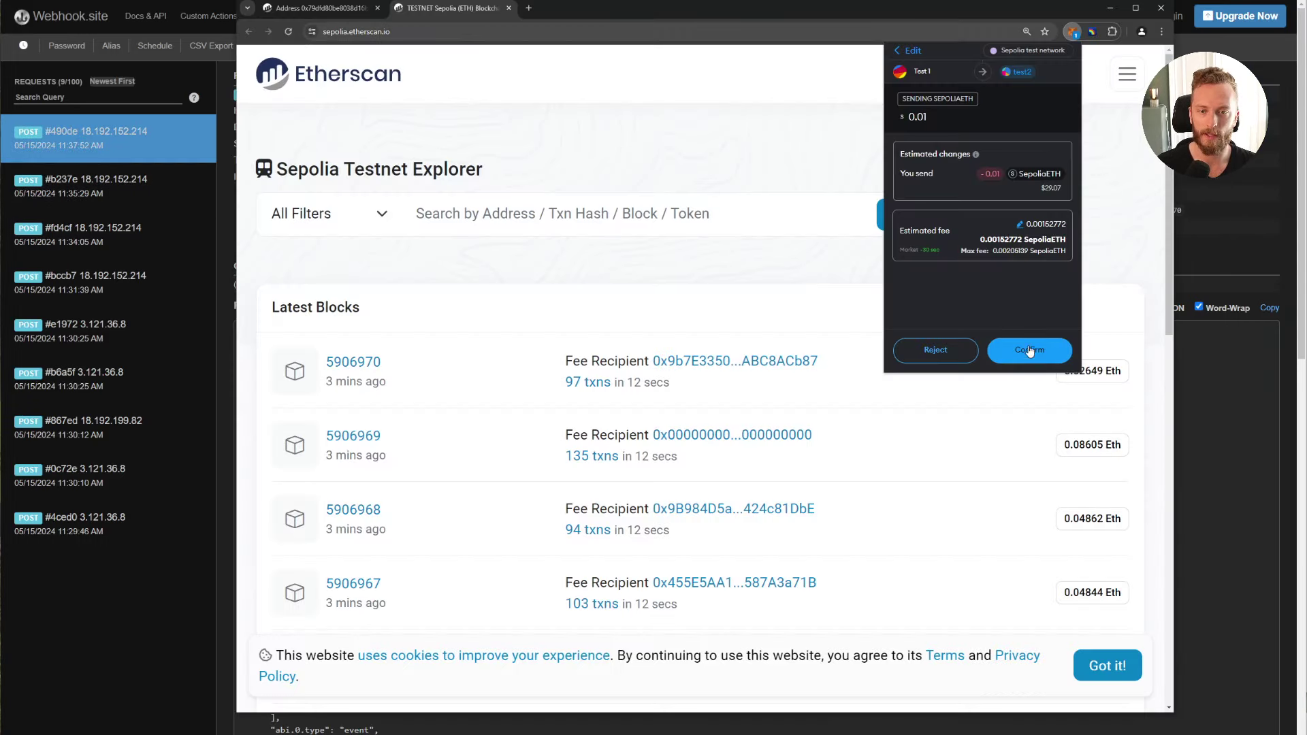
left_click(1036, 351)
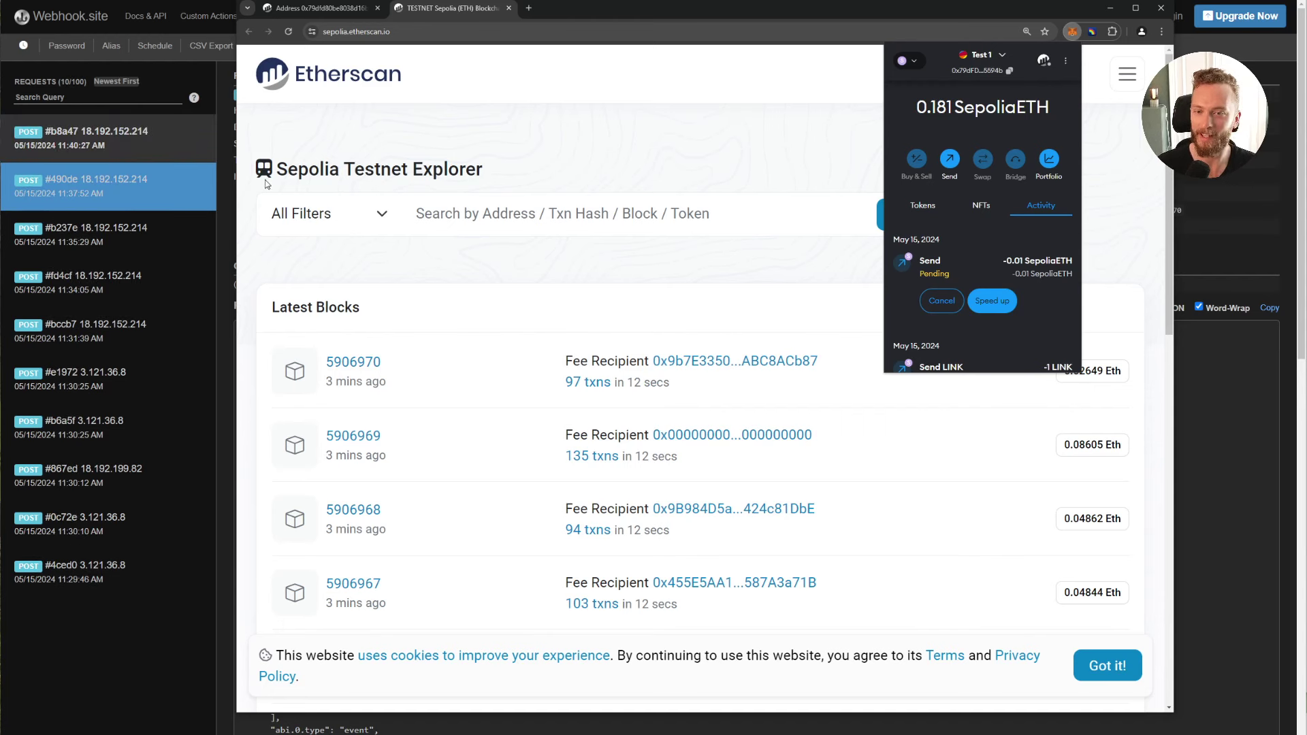
left_click(131, 149)
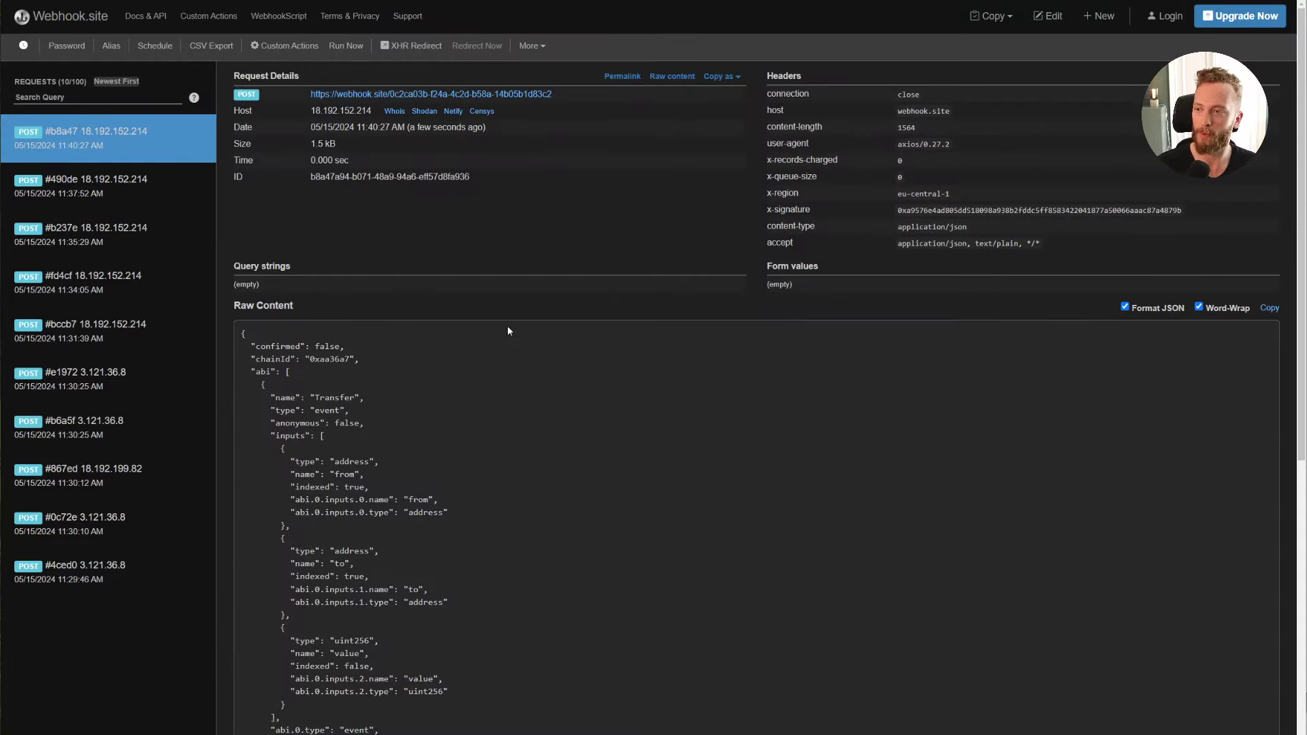
scroll(580, 237, "down", 8)
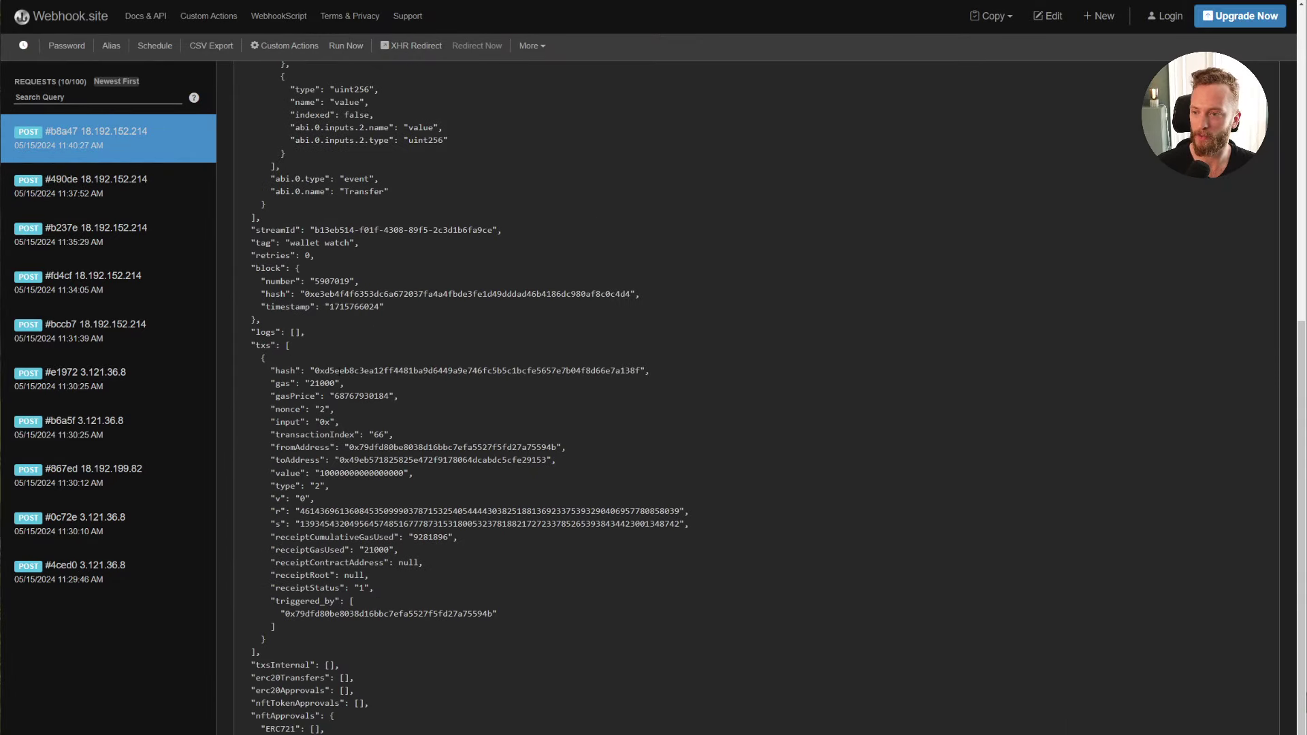
left_click_drag(253, 342, 508, 619)
left_click_drag(340, 447, 517, 460)
left_click(379, 491)
double_click(360, 473)
left_click(405, 522)
left_click_drag(245, 535, 429, 564)
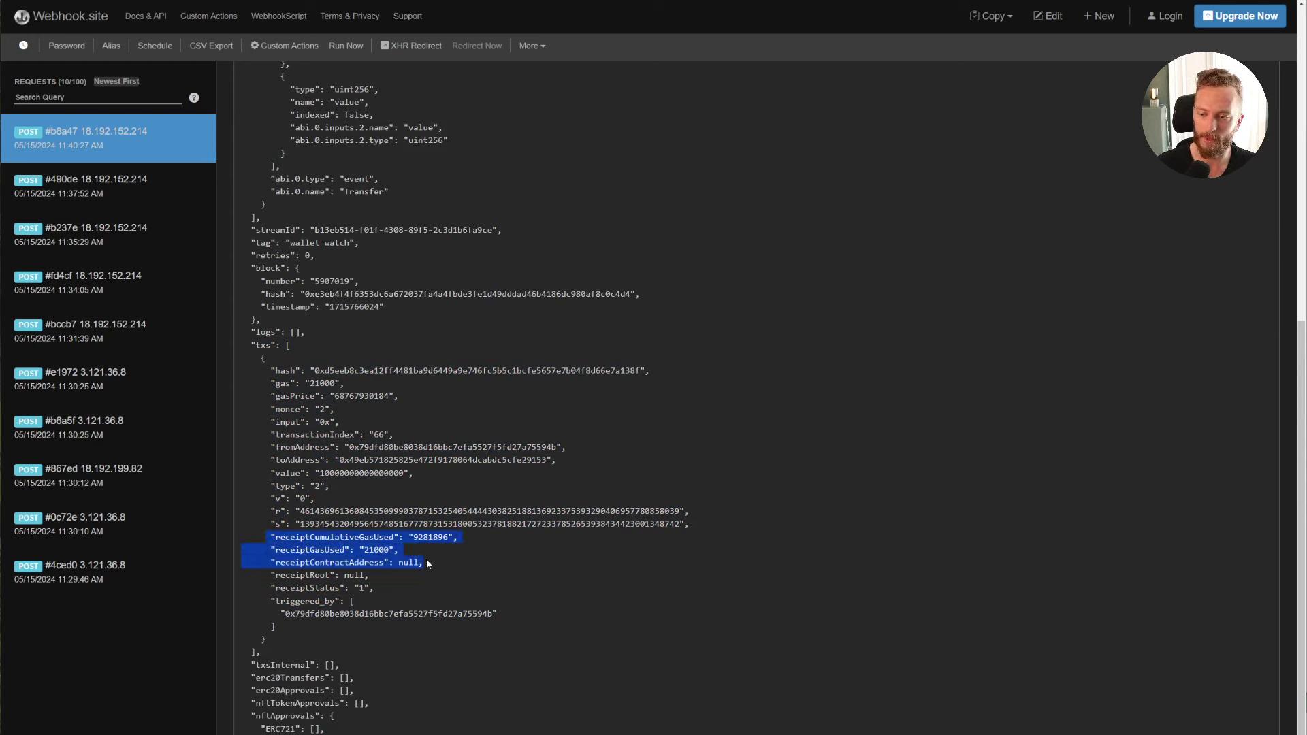
left_click(428, 563)
left_click_drag(271, 370, 566, 381)
left_click(566, 381)
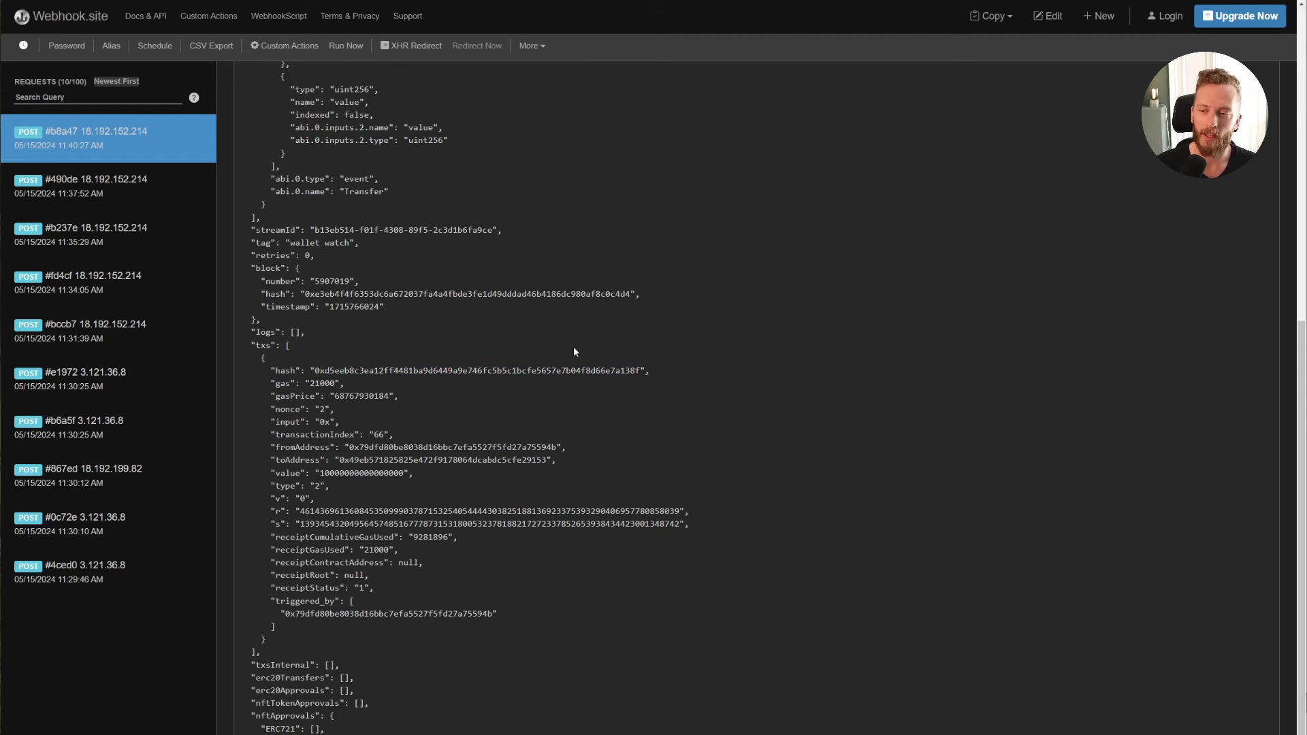
scroll(573, 346, "up", 8)
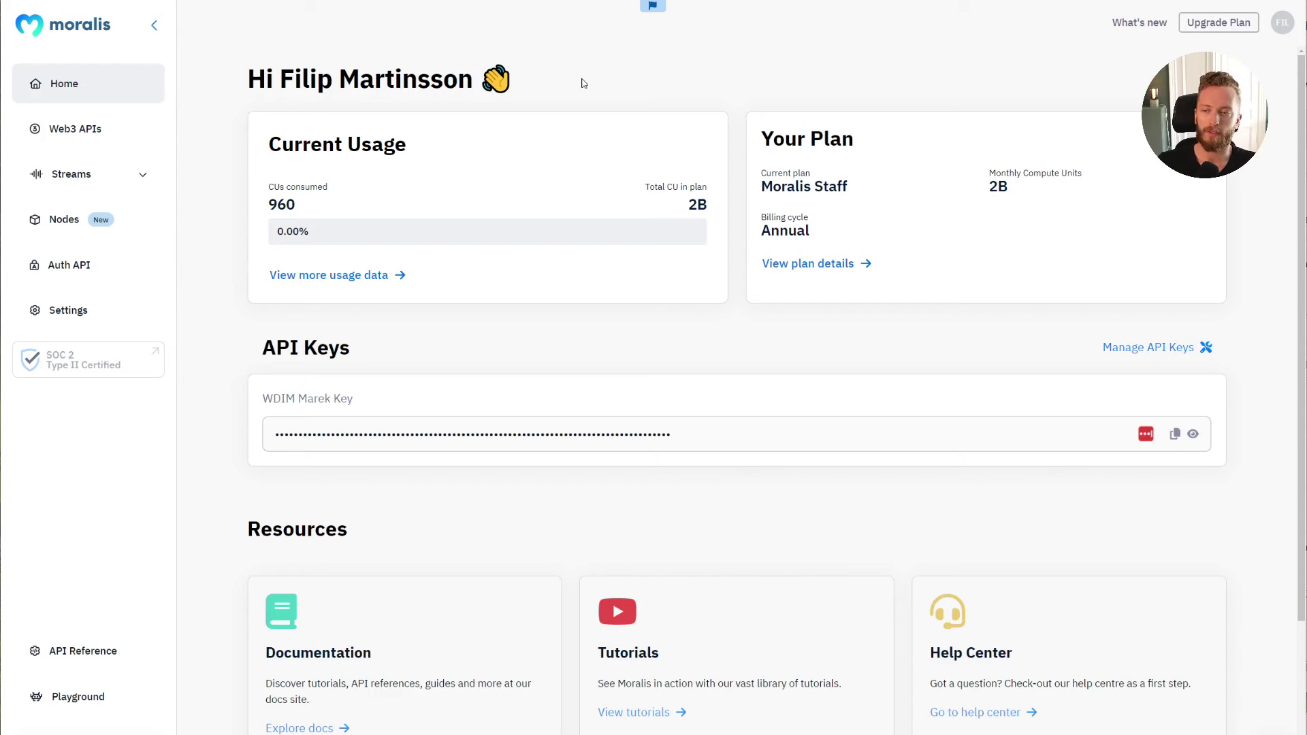
Step: Browse the Web3 APIs page's Market Insights, Solana and EVM API references
left_click(125, 145)
scroll(126, 169, "down", 2)
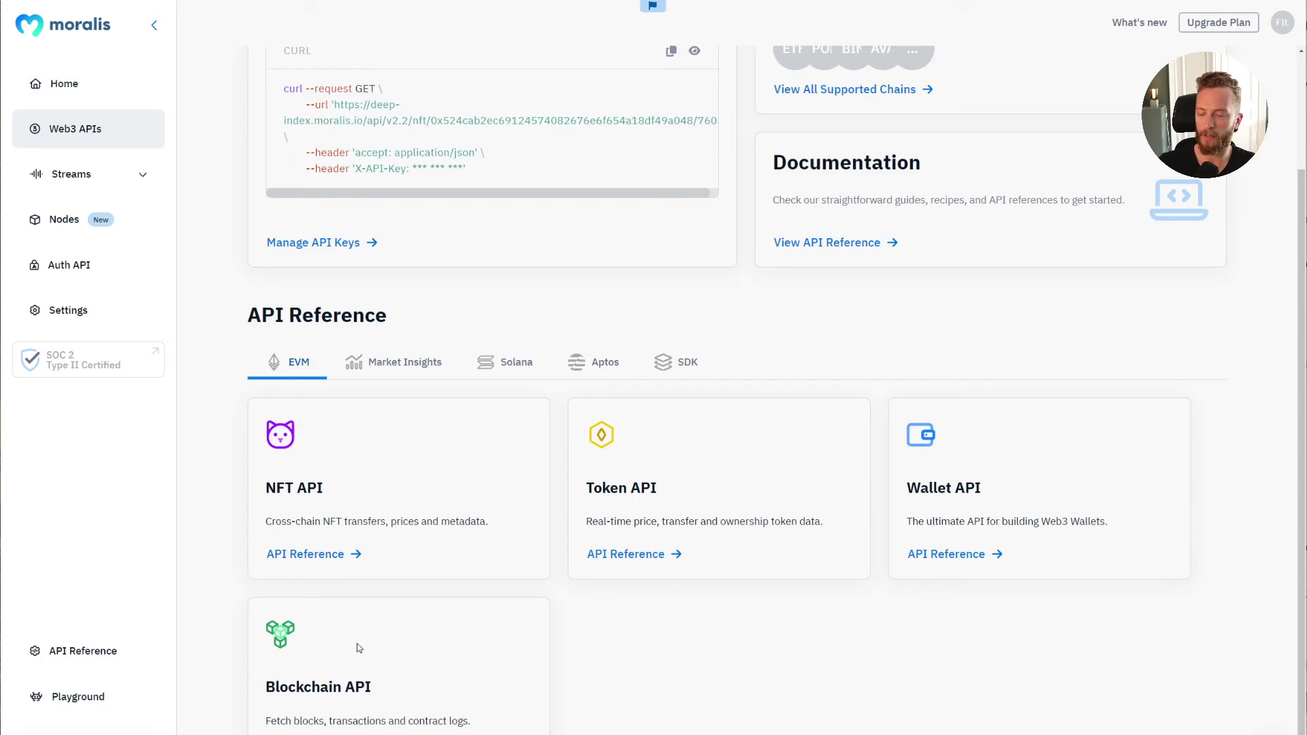
left_click(376, 362)
left_click(520, 498)
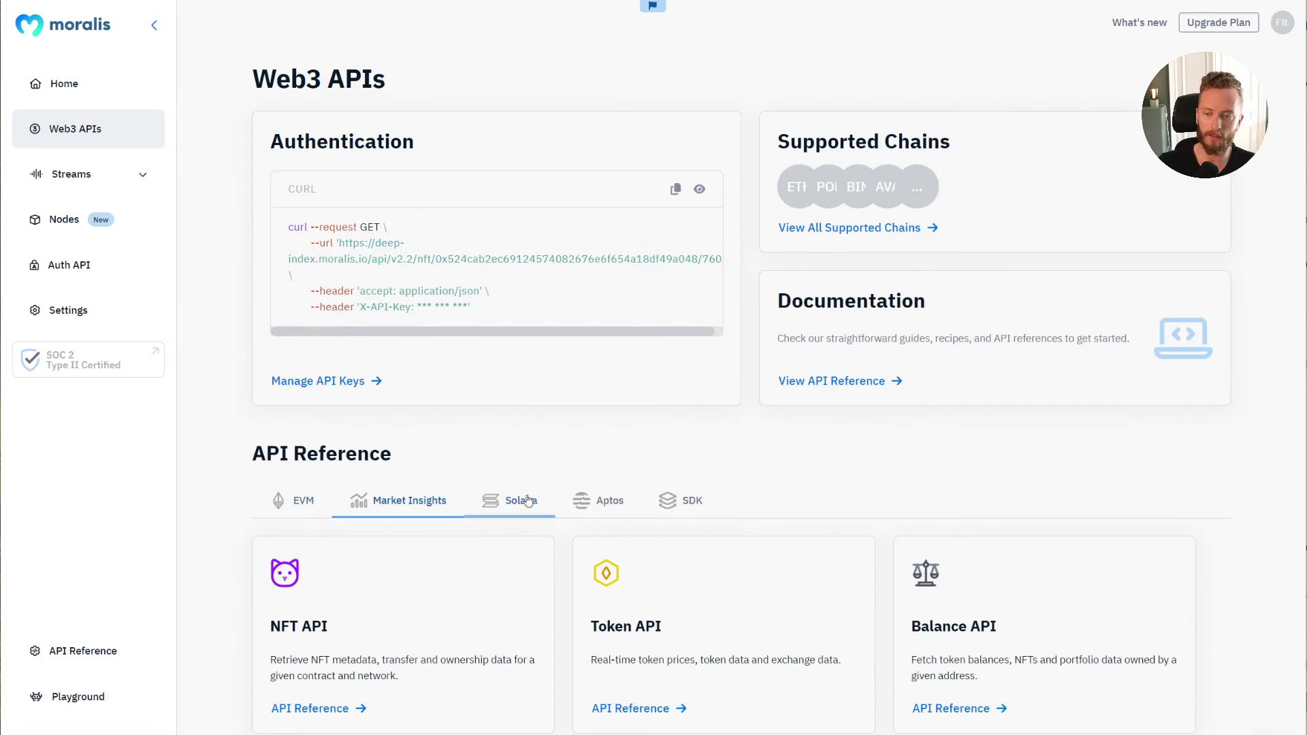
left_click(266, 522)
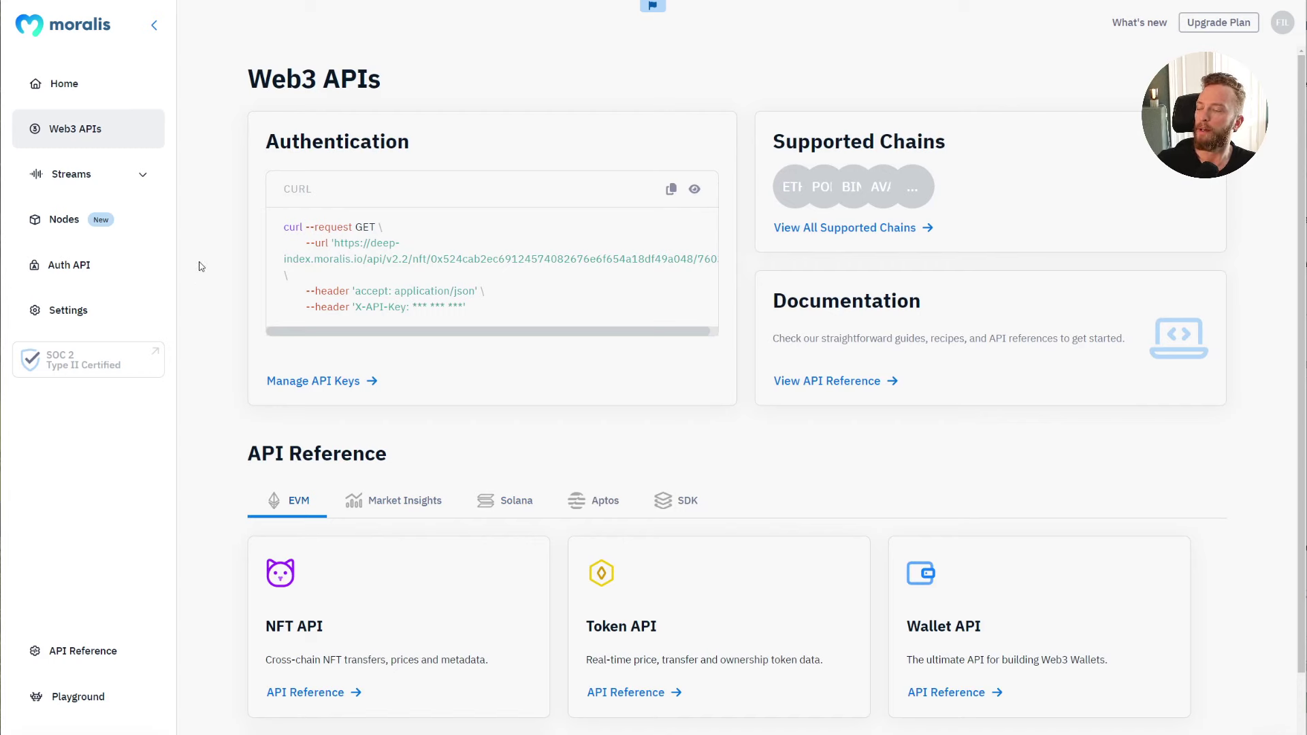
Step: Preview Create Node's protocol list on the Nodes page, cancel, then go to Streams Overview
left_click(64, 219)
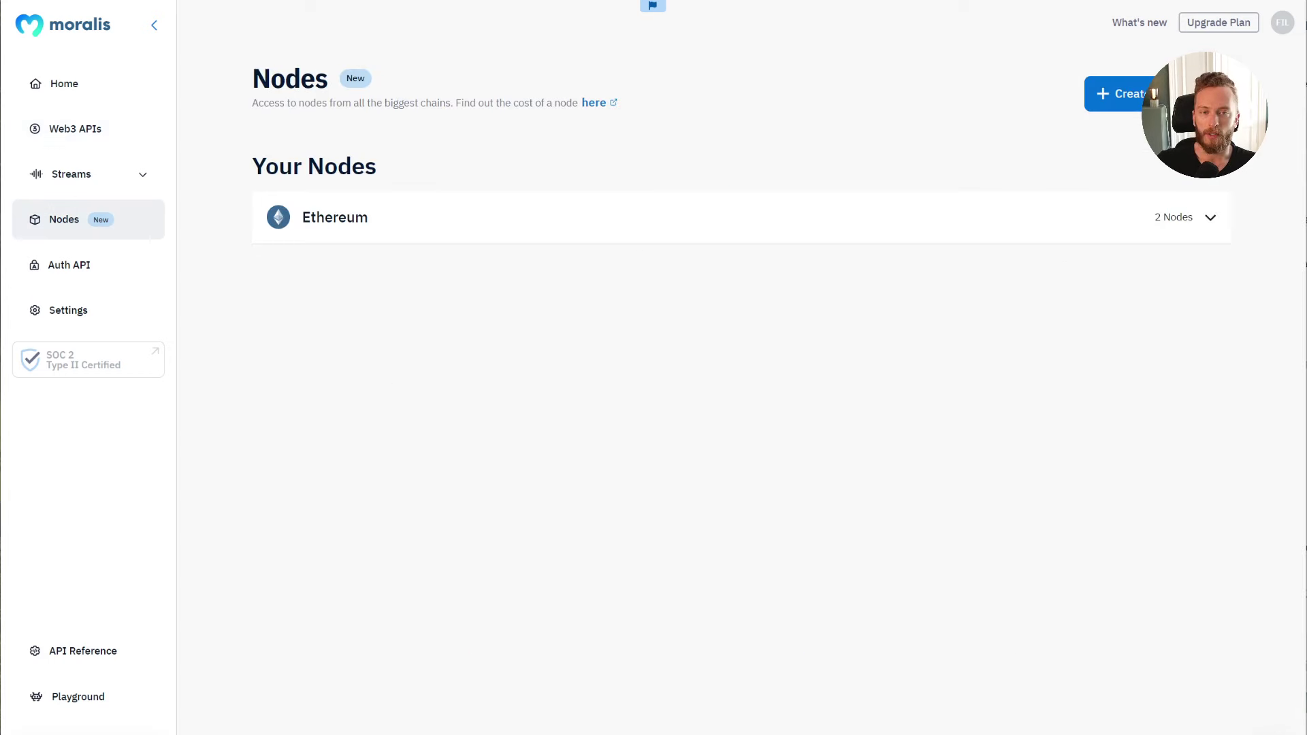
left_click(1116, 94)
left_click(525, 372)
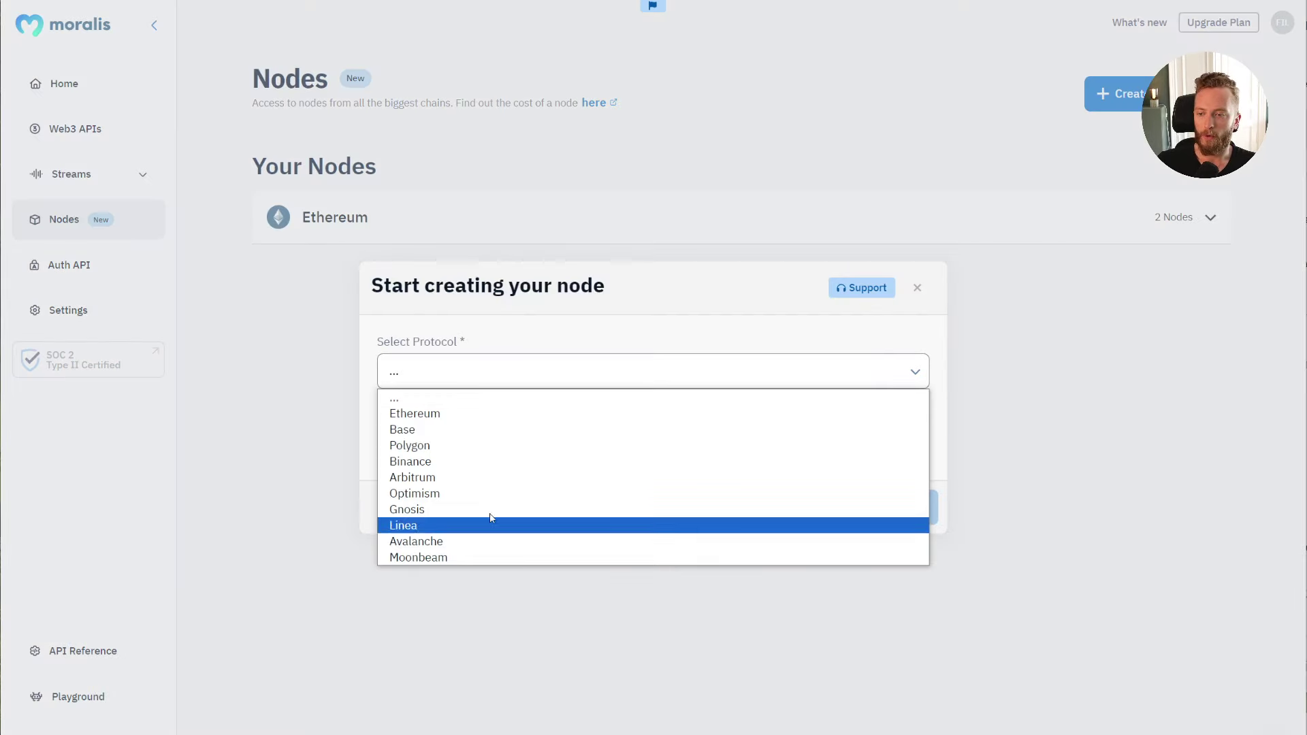
left_click(885, 325)
left_click(917, 288)
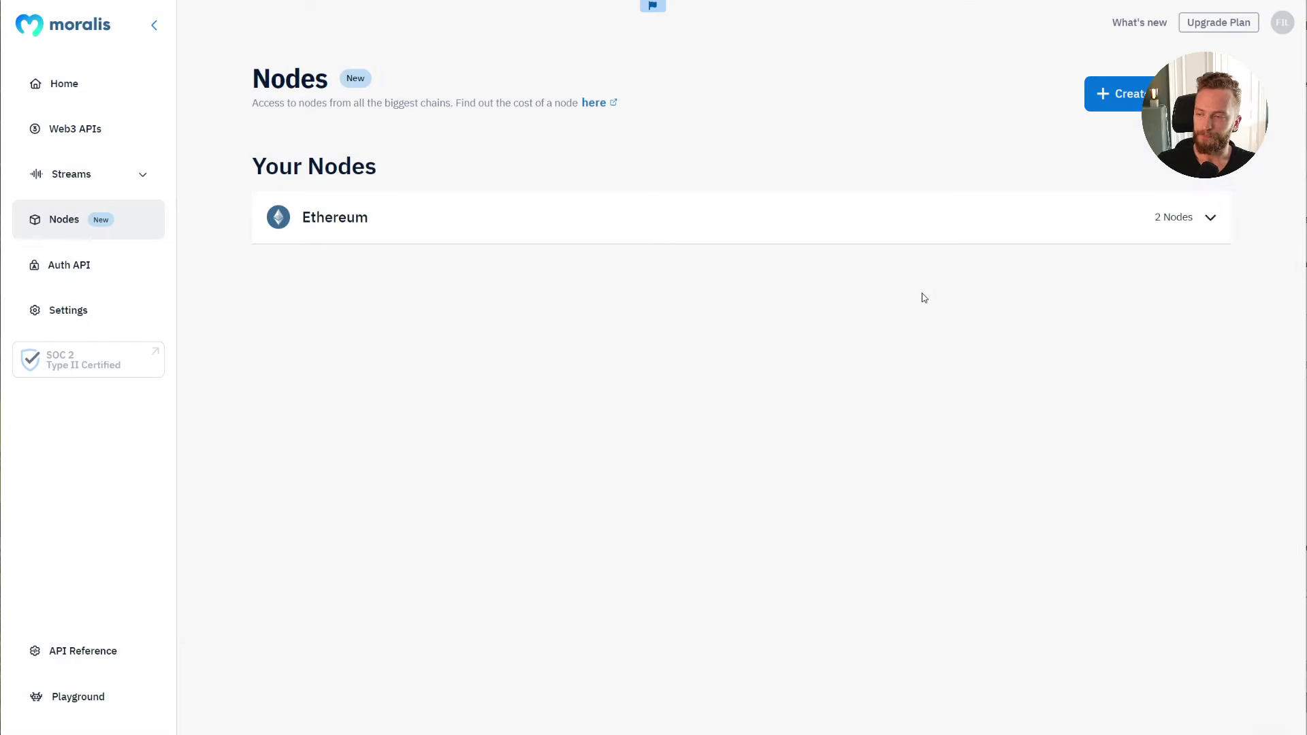
left_click(117, 187)
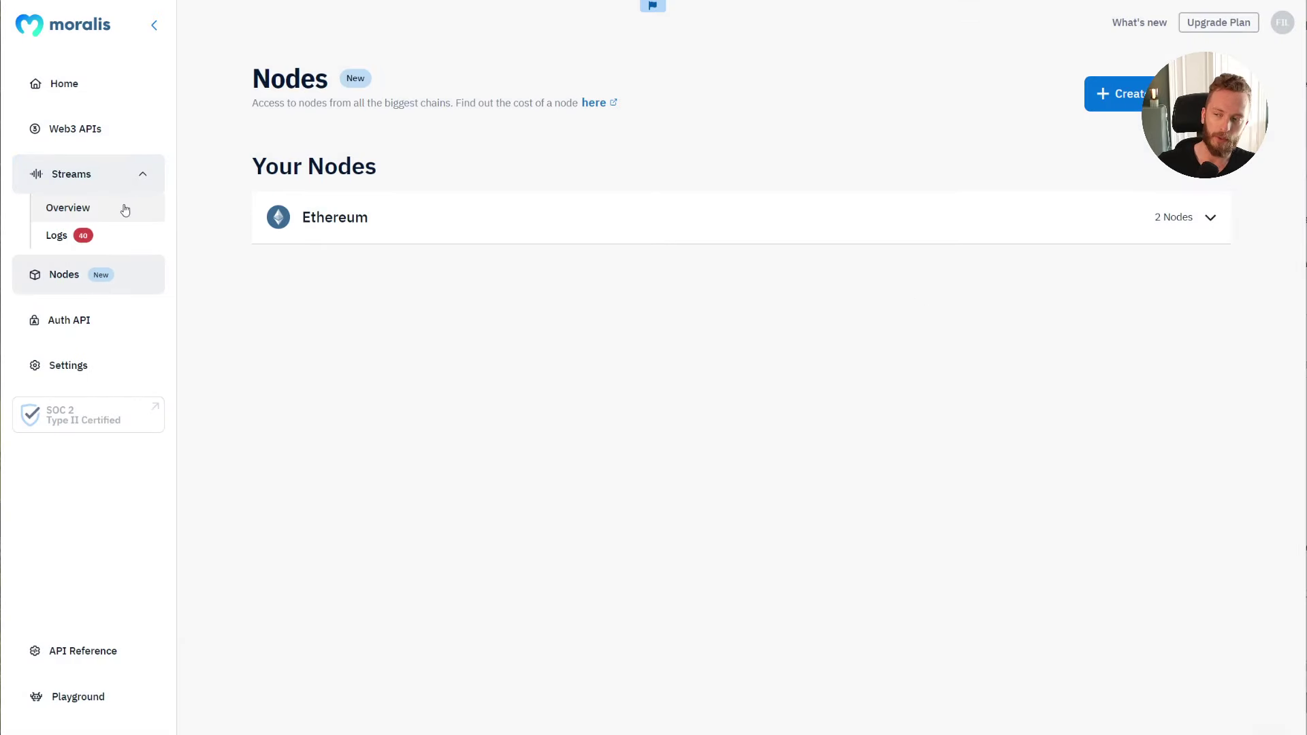
left_click(123, 206)
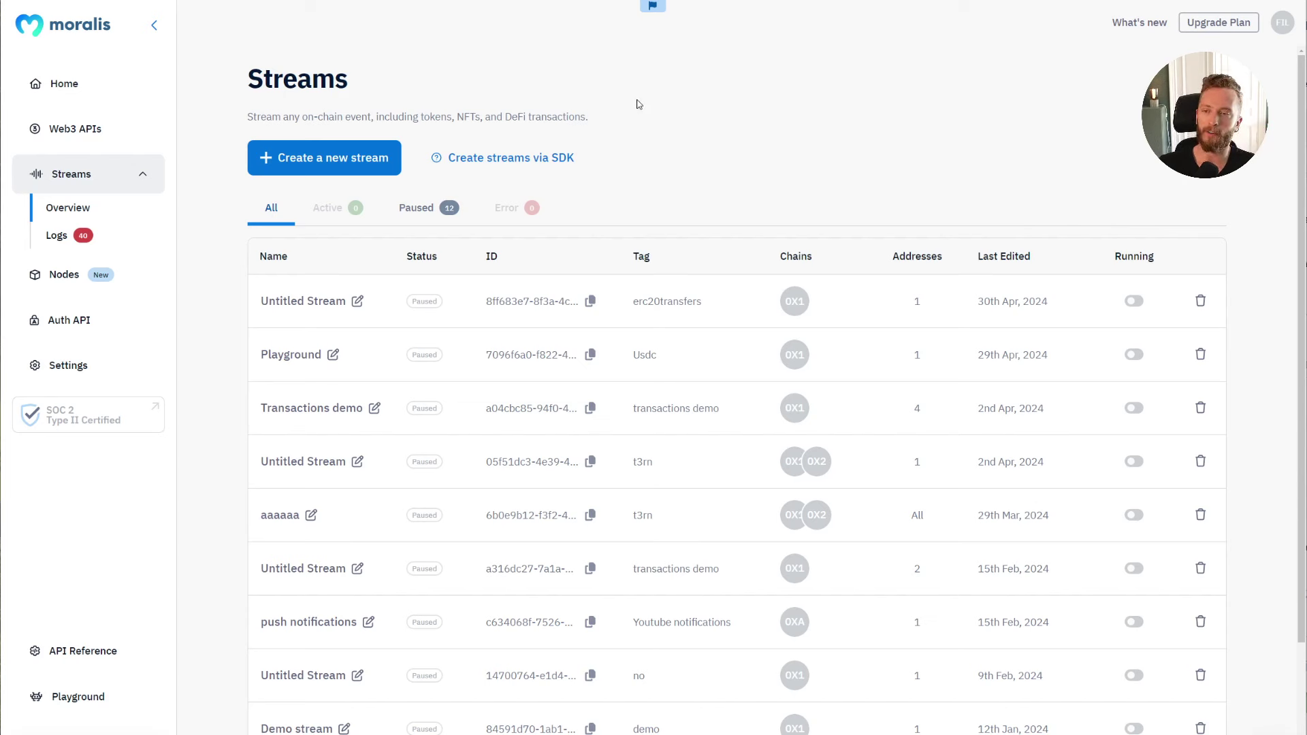
Step: Start a new EVM stream tracking native, internal and contract events, excluding potential spam
left_click(340, 168)
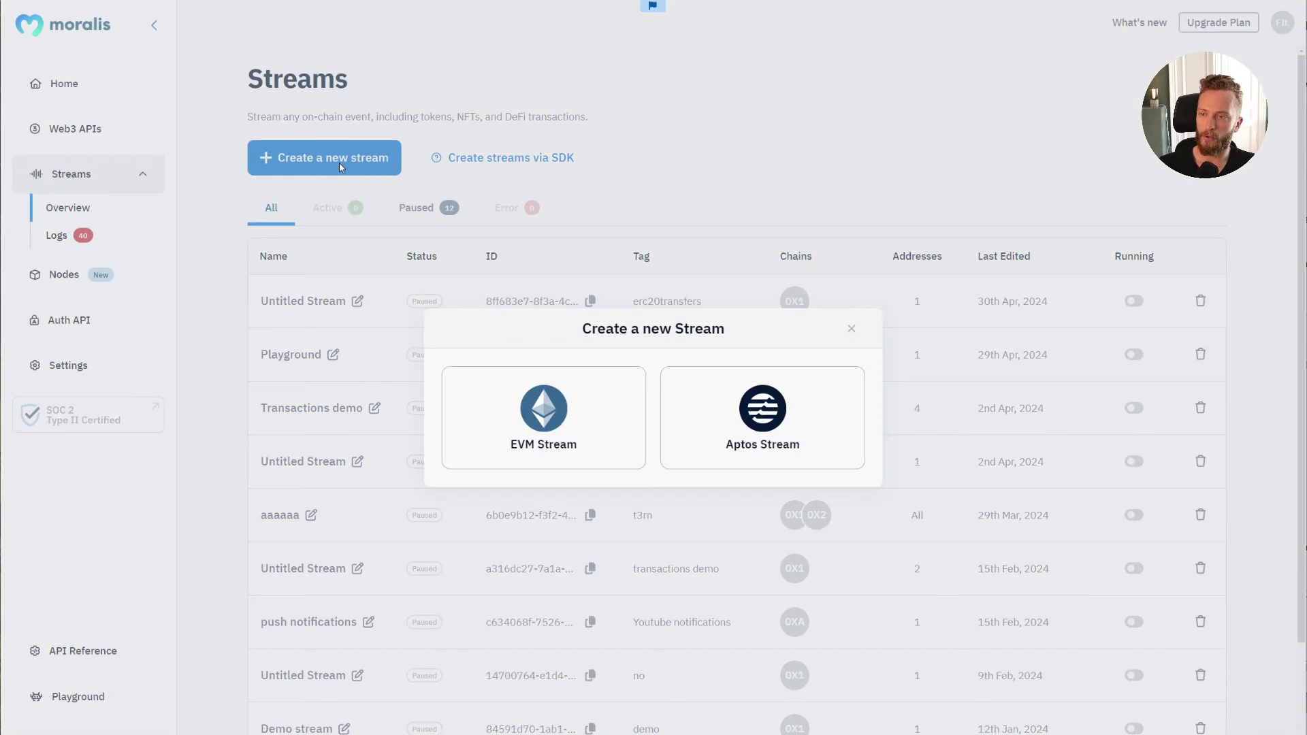
left_click(540, 419)
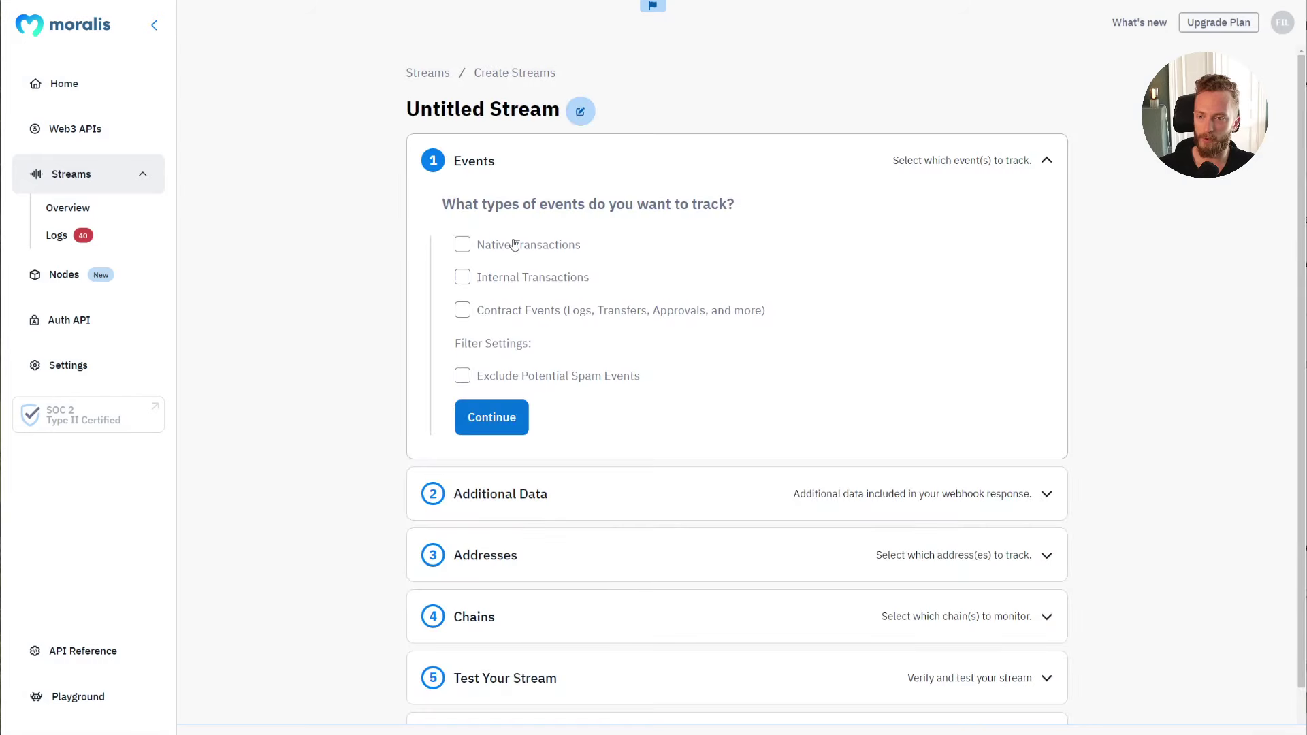
left_click(462, 249)
left_click(461, 279)
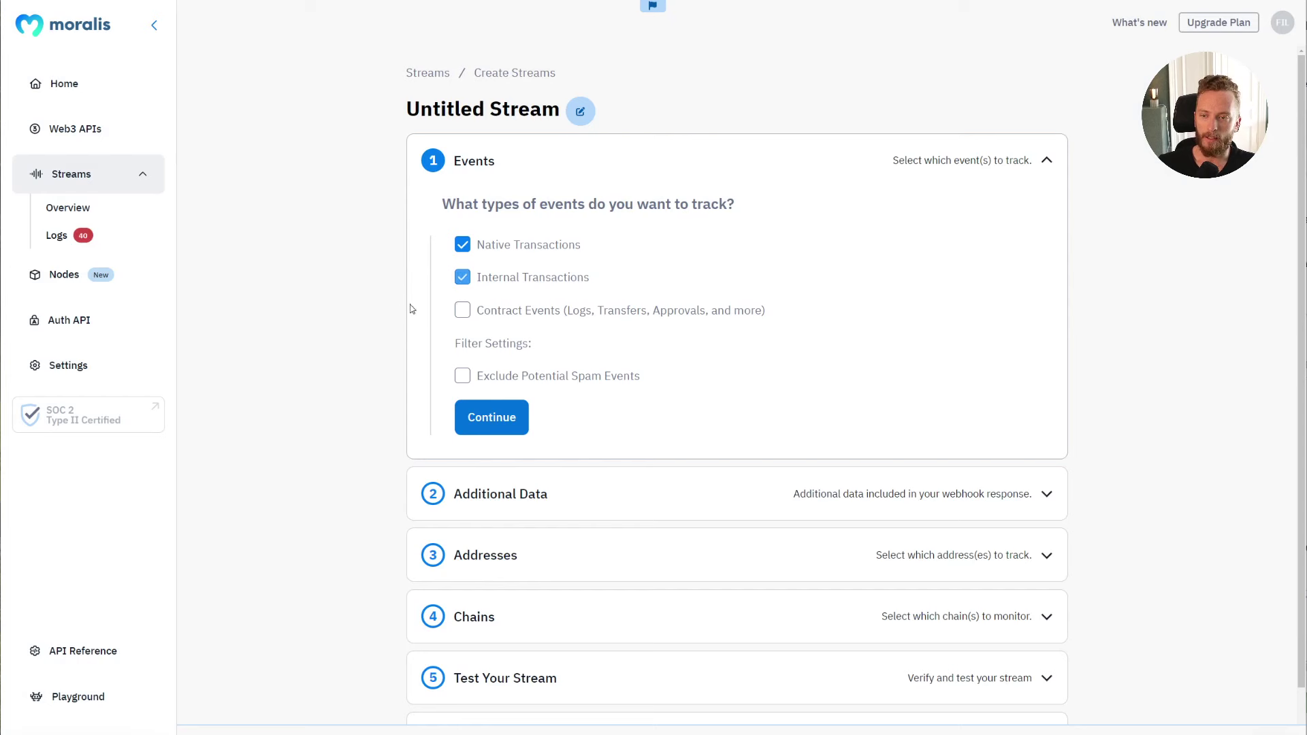
left_click(462, 311)
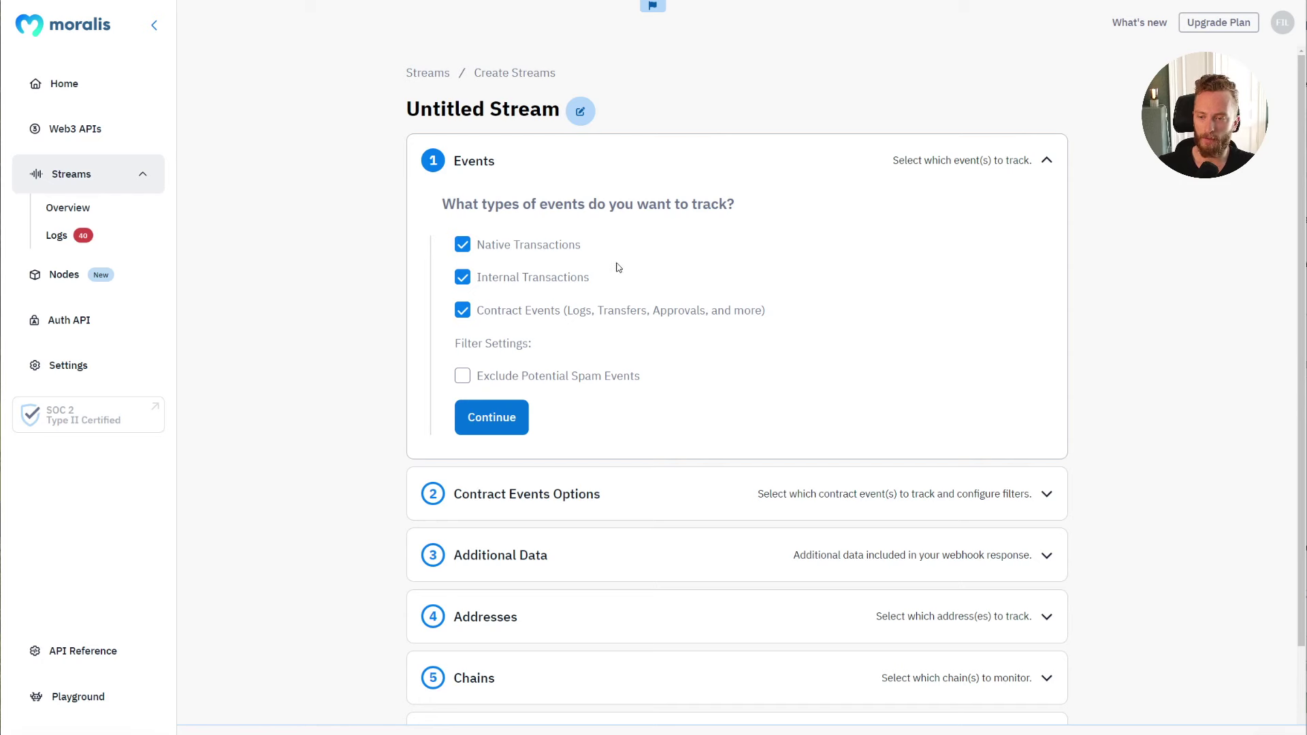
left_click(517, 381)
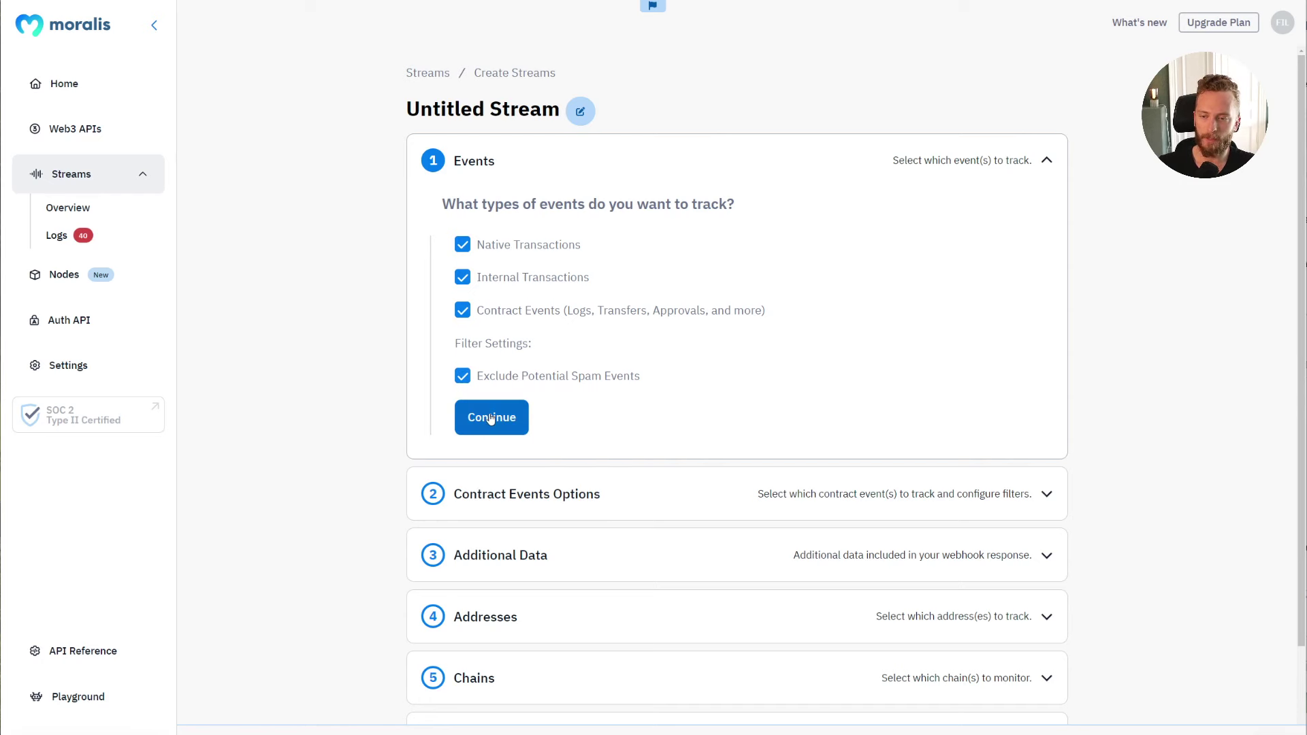
left_click(490, 419)
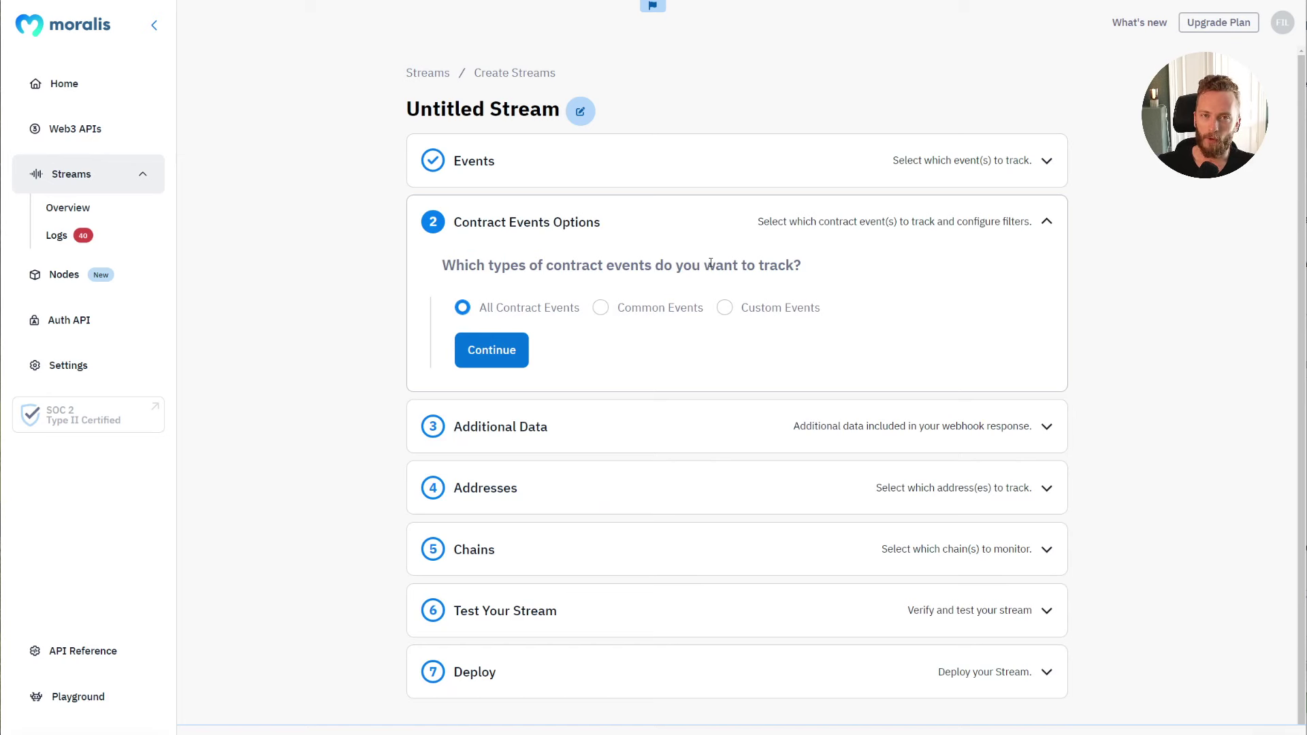
Step: Limit contract events to Common Events with Token Transfers (ERC20)
left_click(570, 174)
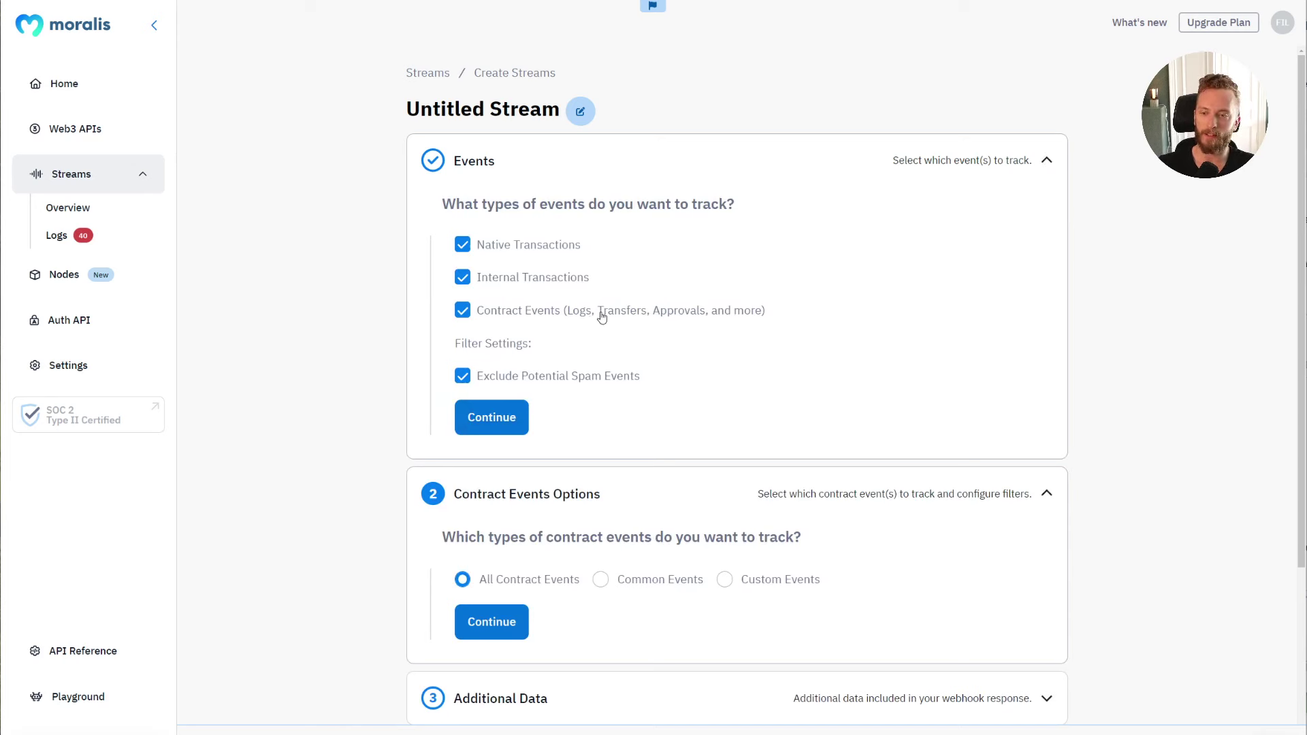
left_click(512, 414)
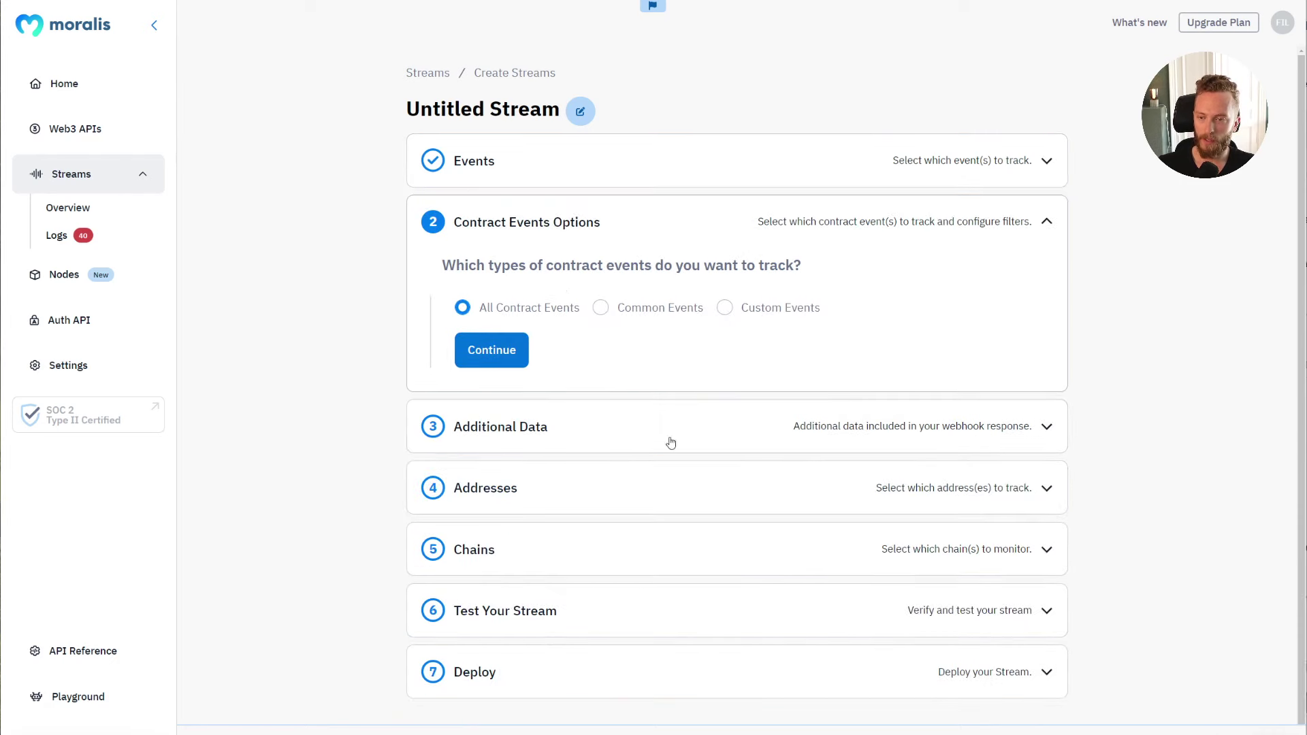
left_click(601, 308)
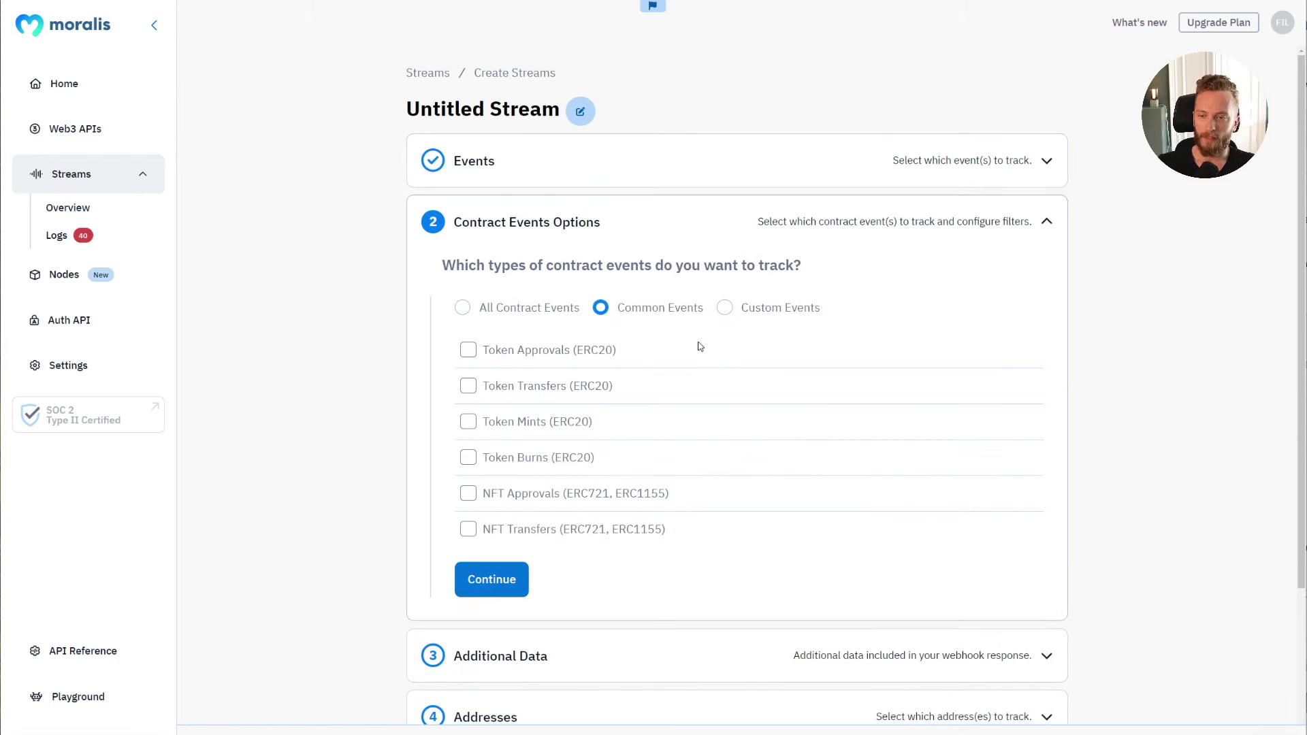
left_click(541, 388)
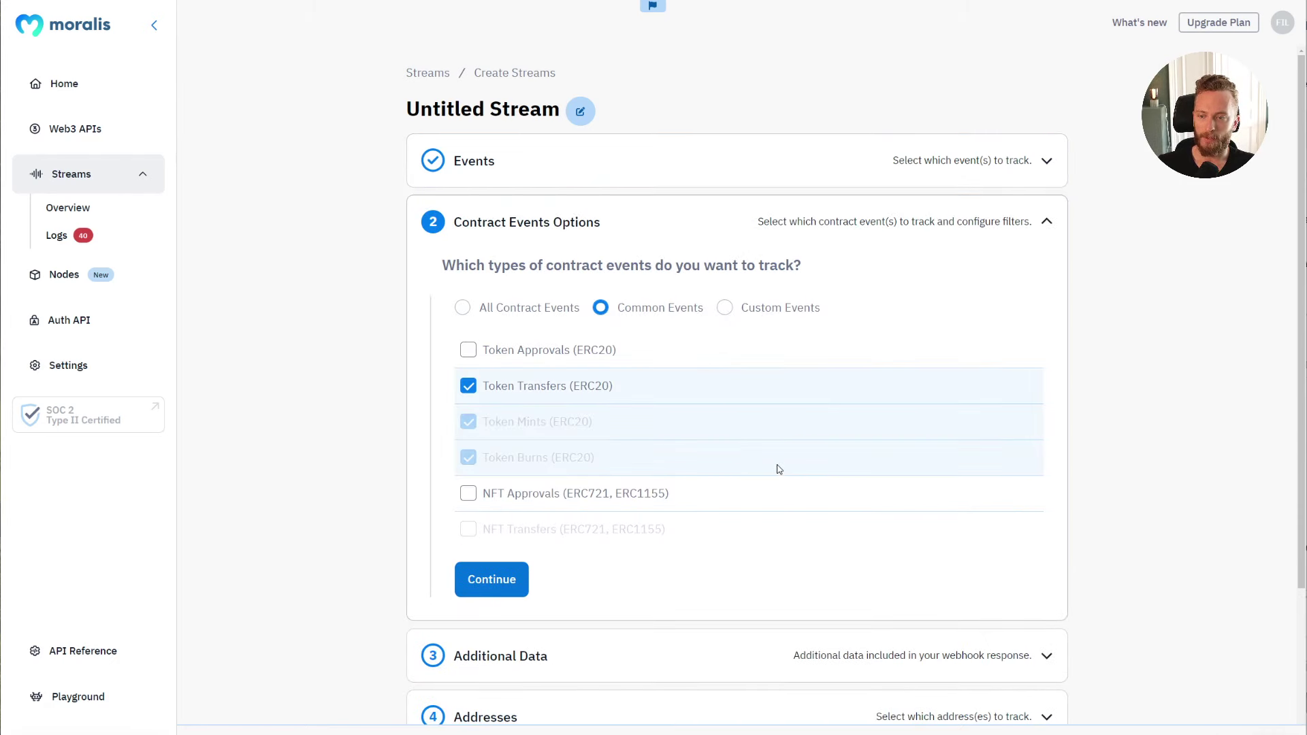
scroll(749, 476, "down", 2)
Step: Enter 'wallet watch' as the Stream Tag under Additional Data and continue to Addresses
left_click(509, 480)
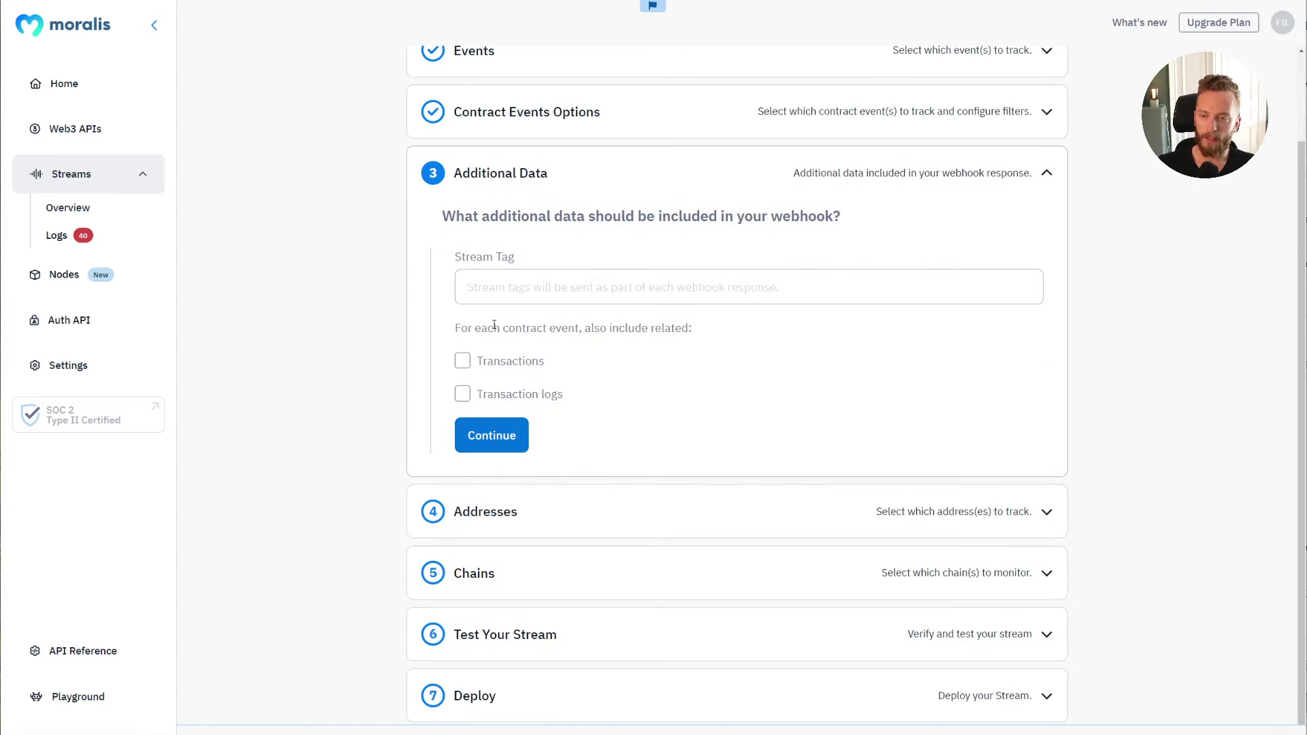
left_click_drag(469, 328, 704, 332)
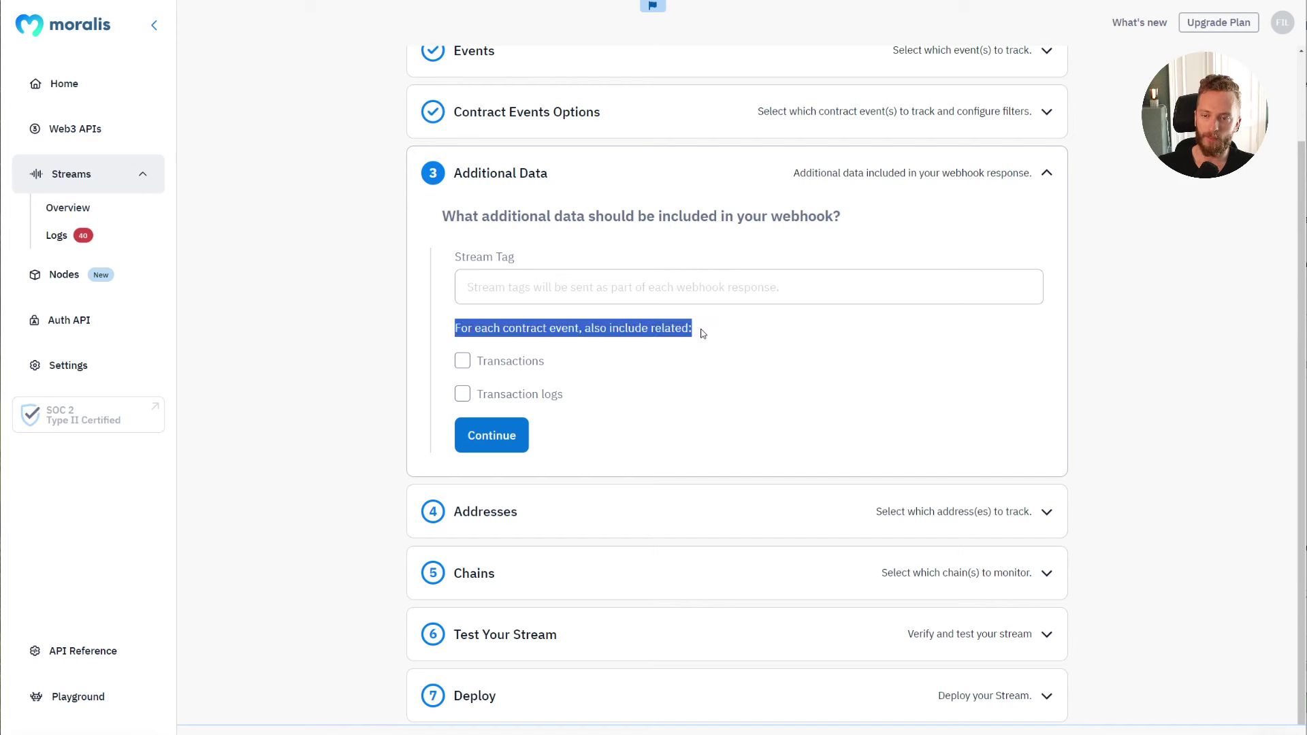
left_click(705, 332)
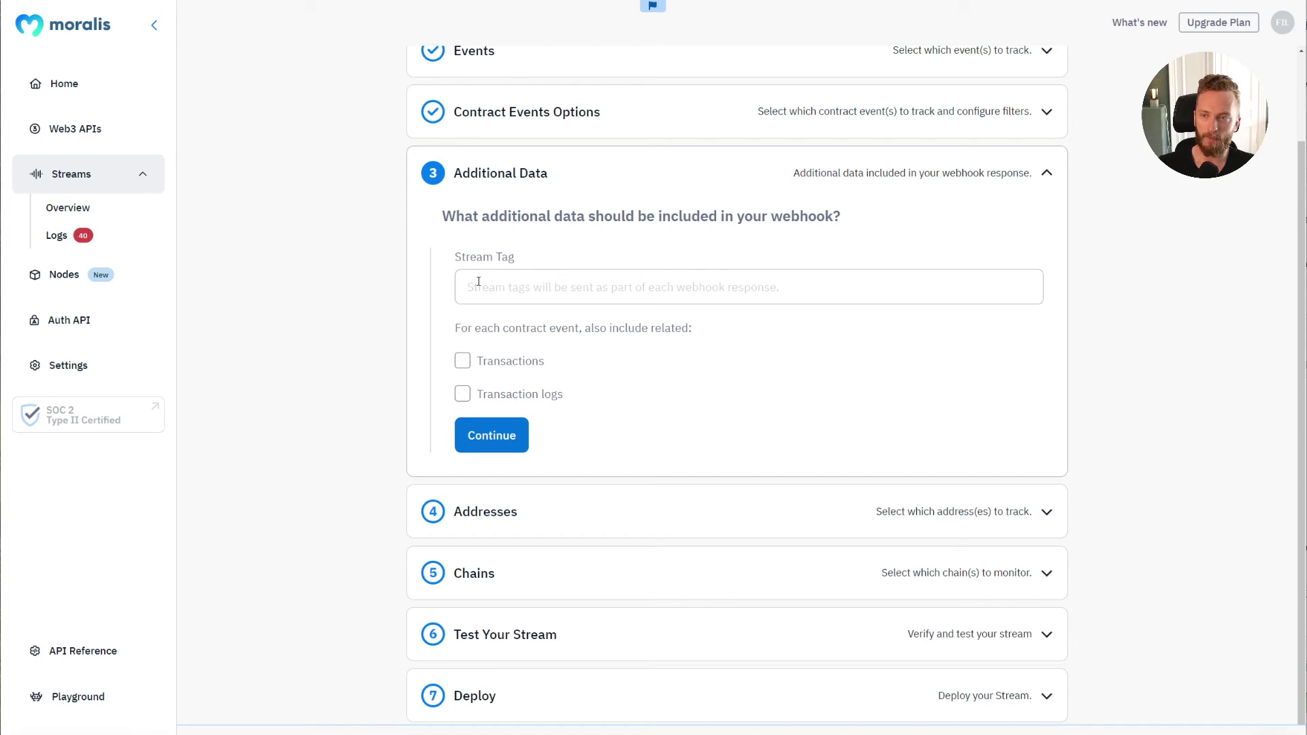
mouse_move(463, 395)
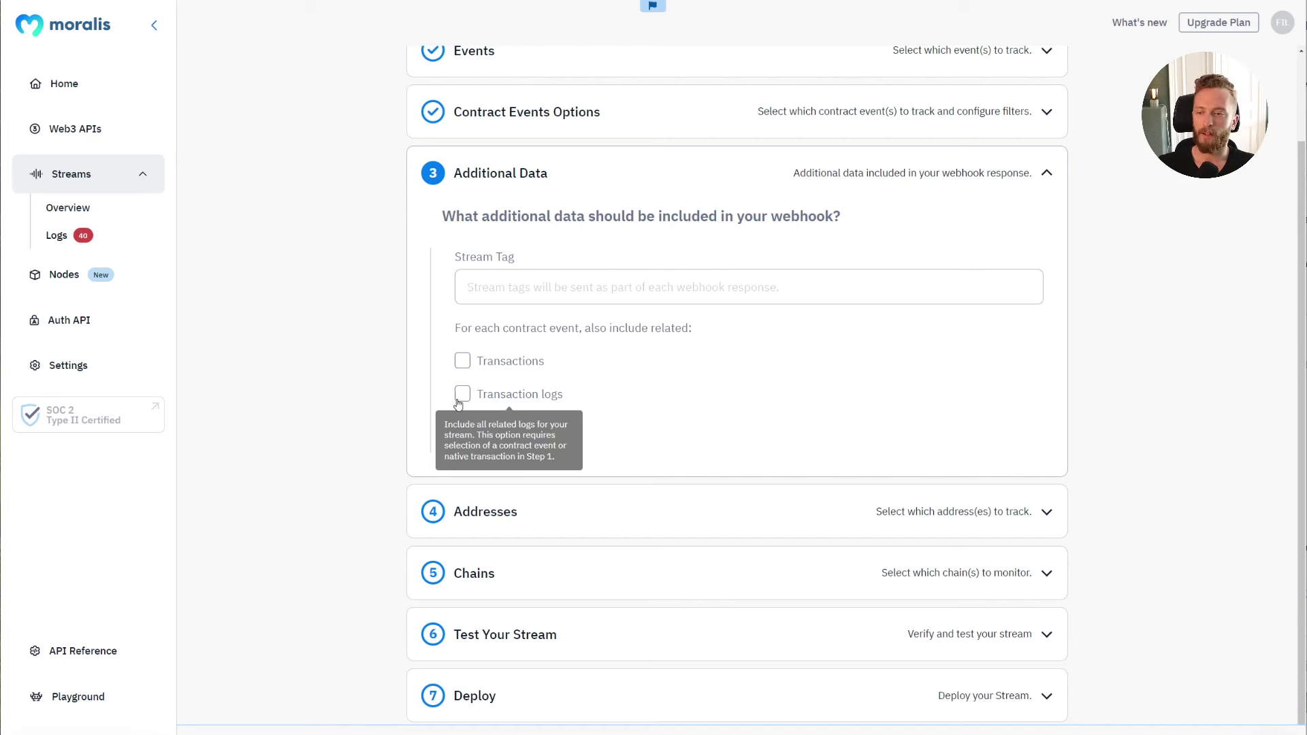
left_click(500, 293)
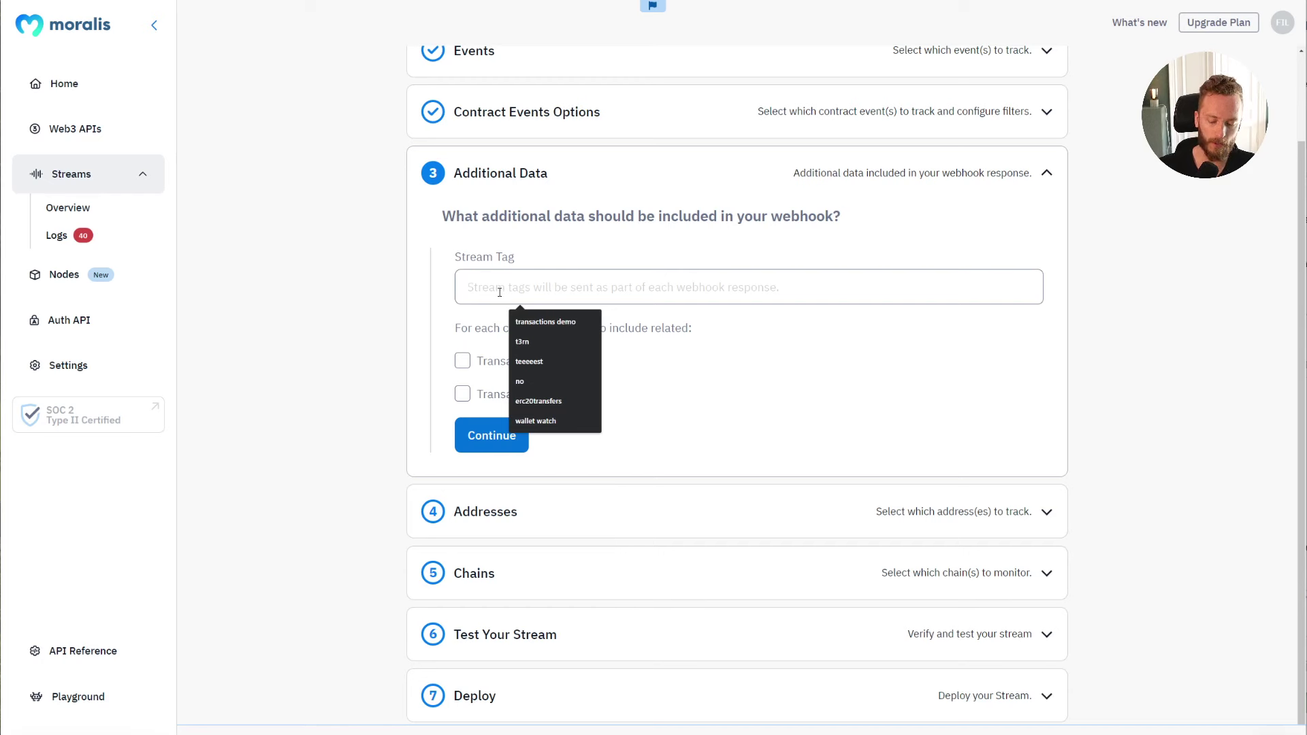
type("wallet watch")
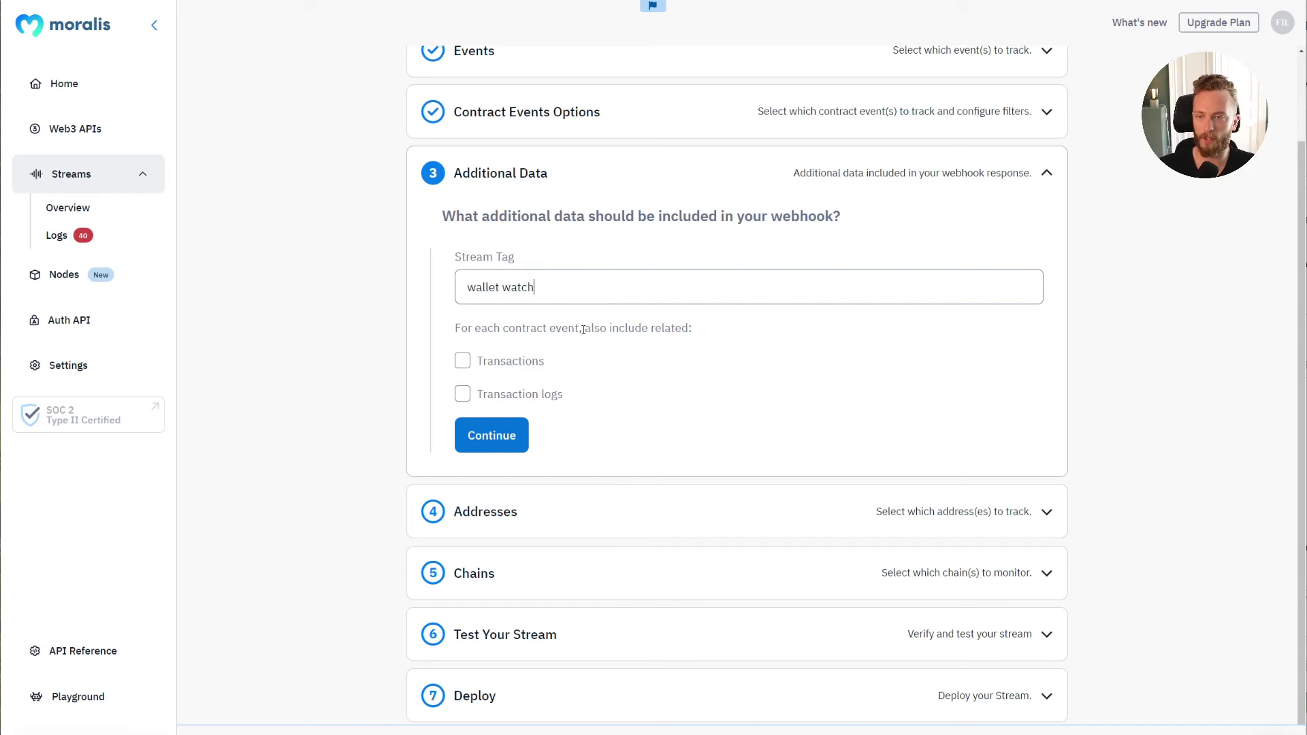
left_click(503, 436)
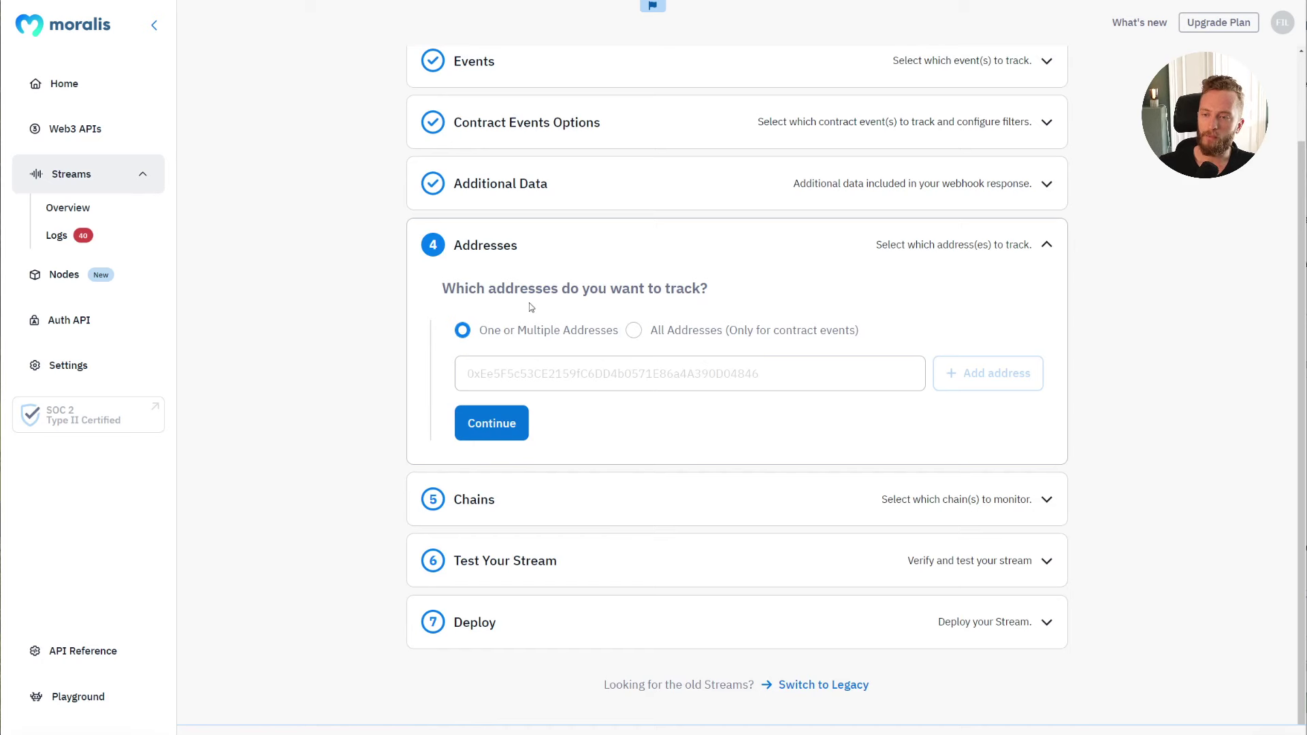
Step: Recheck the 'wallet watch' tag, focus the address field, and switch to the Etherscan window
left_click(502, 204)
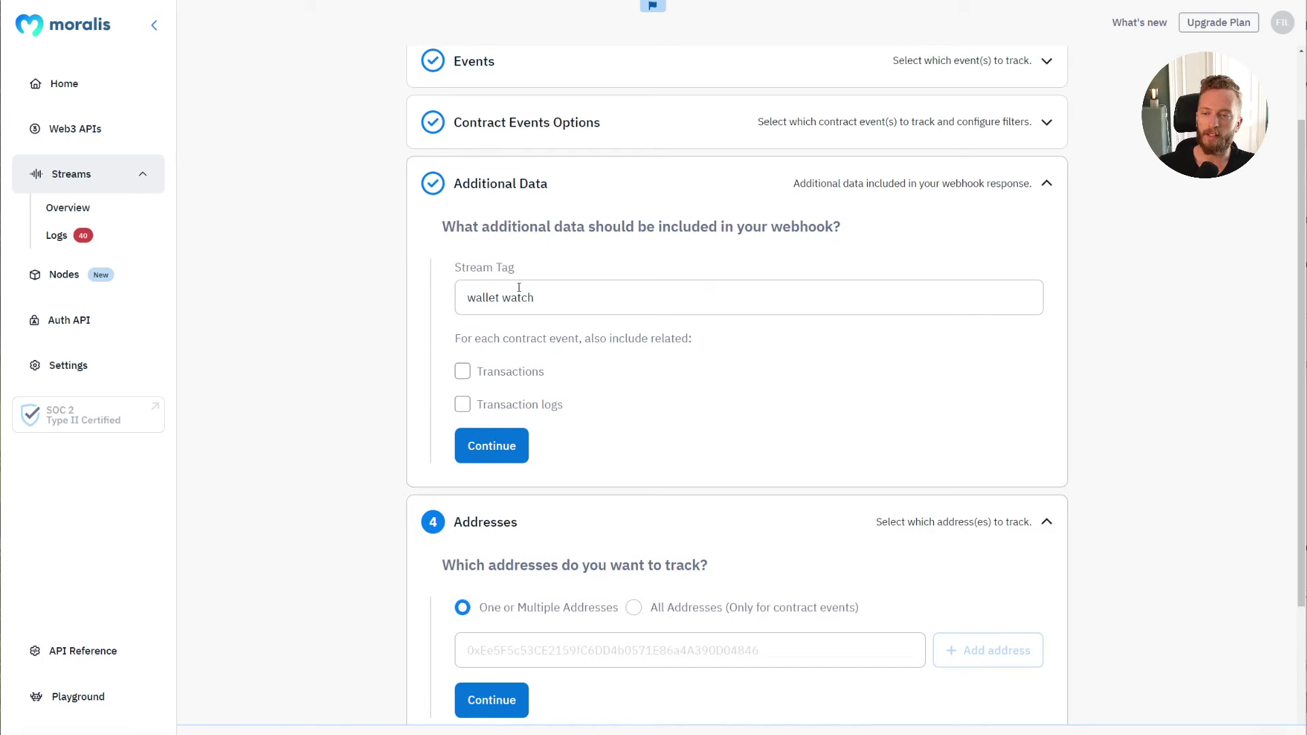
left_click(509, 449)
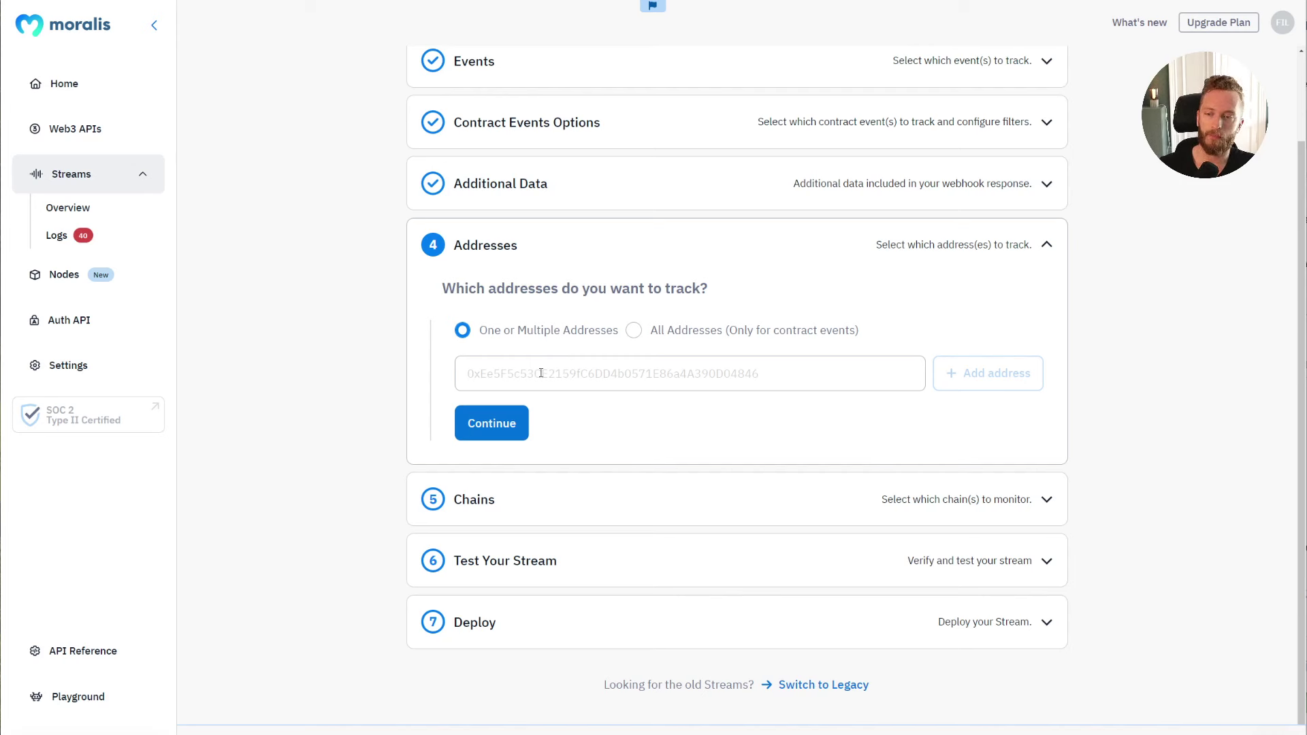
left_click(507, 375)
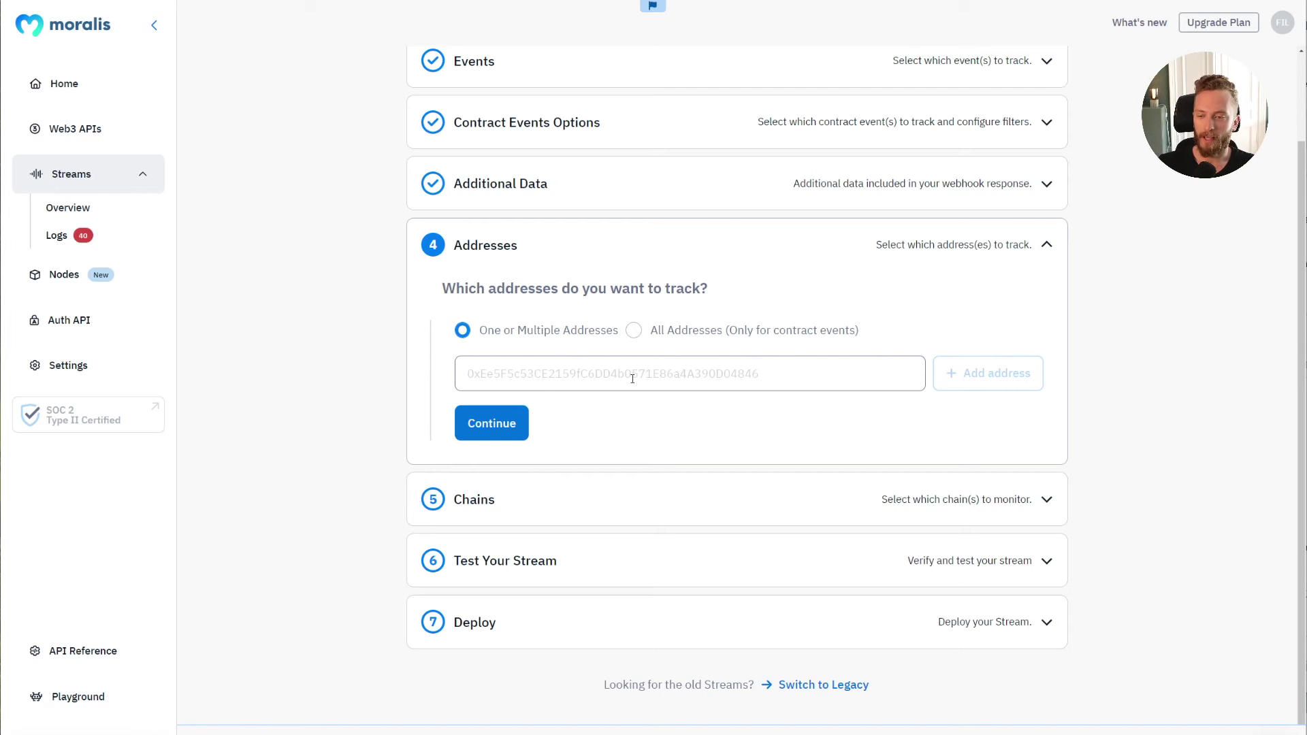
key("alt+Tab")
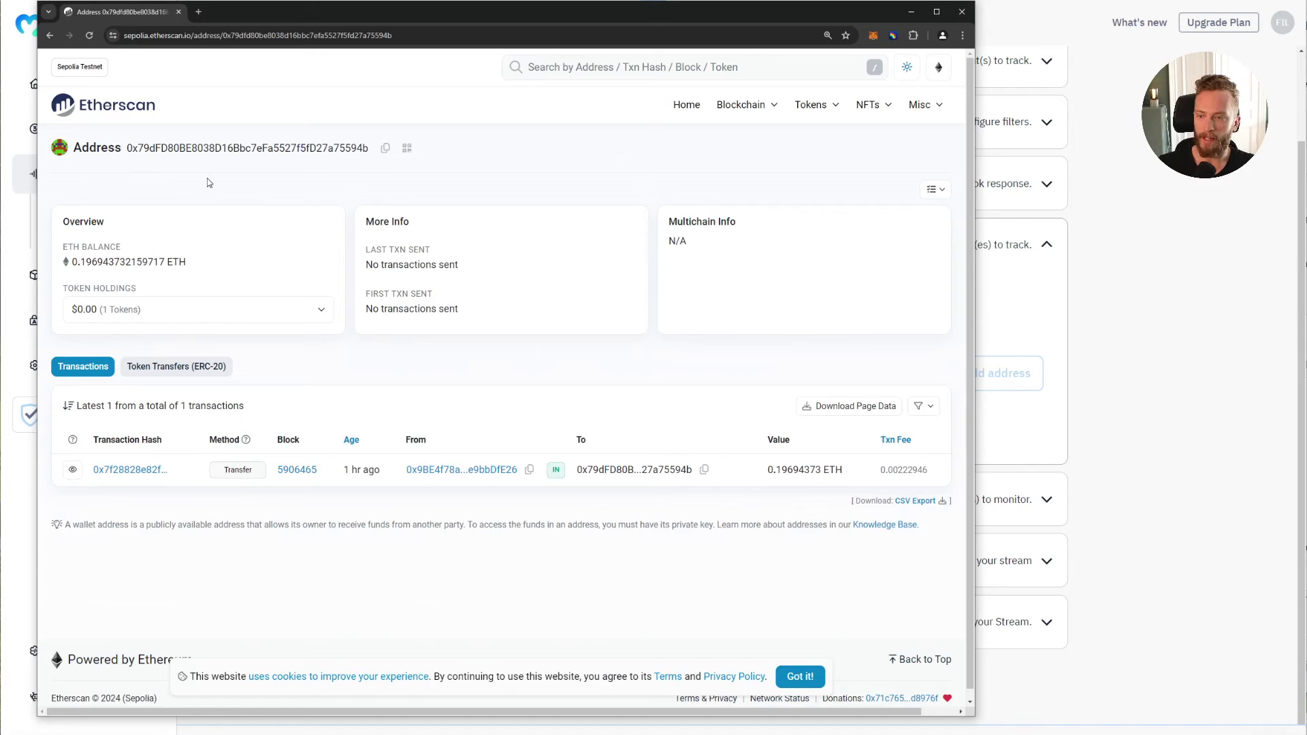
Step: Copy the wallet address from Sepolia Etherscan and paste it into the stream's address field
key("ctrl+plus")
key("ctrl+plus")
left_click_drag(172, 208, 257, 204)
left_click(297, 303)
scroll(298, 304, "down", 3)
scroll(310, 394, "up", 3)
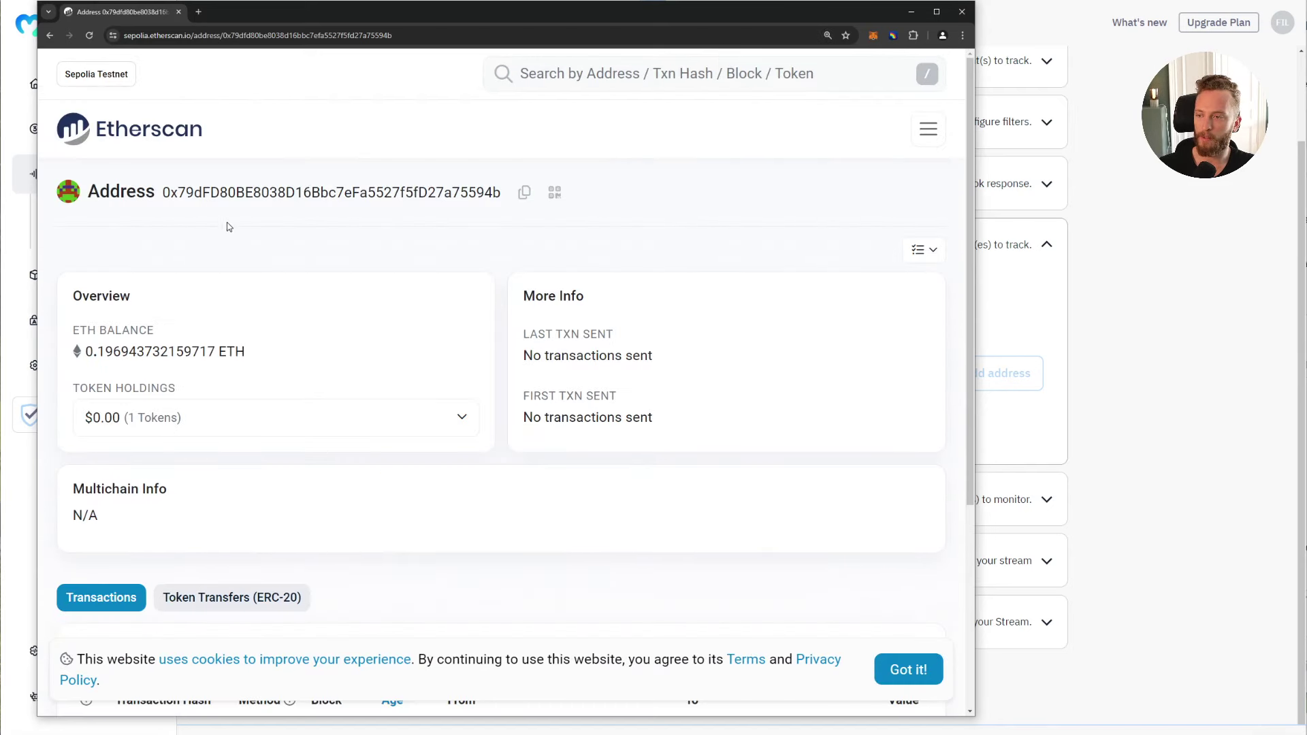
left_click(525, 189)
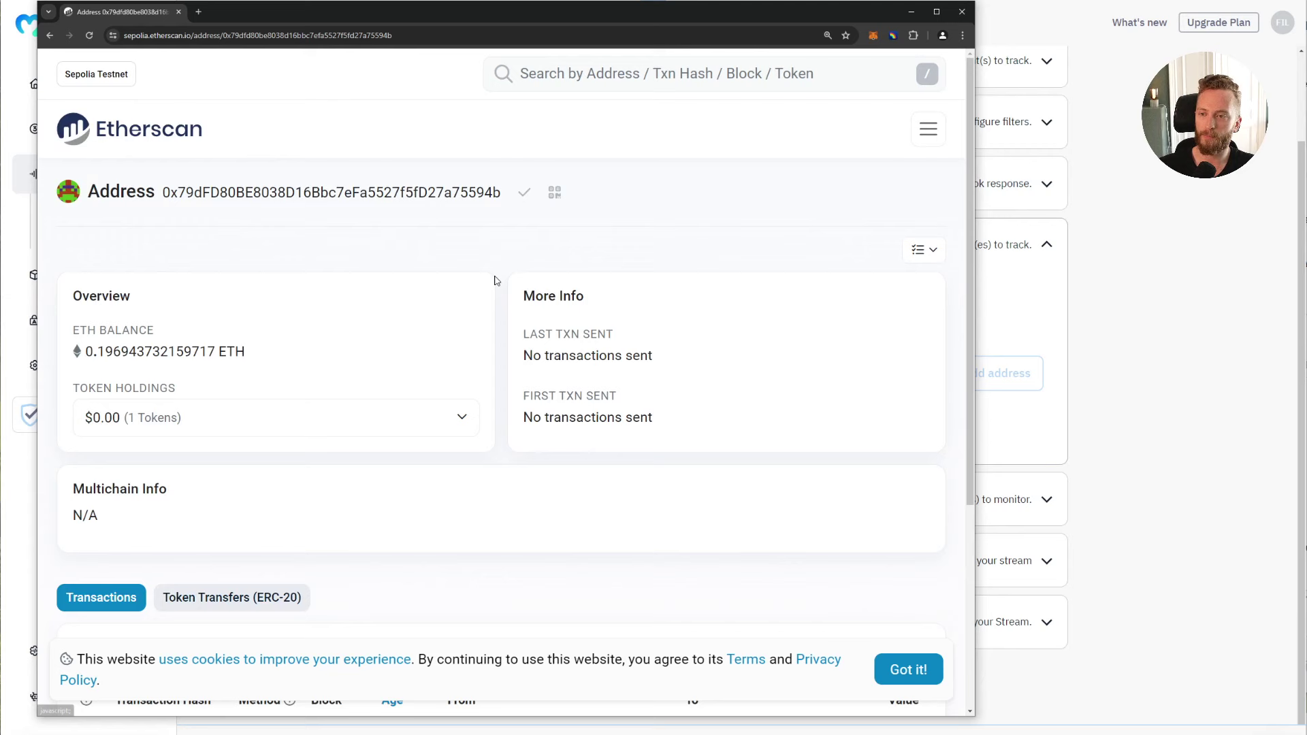
left_click(1146, 385)
left_click(554, 382)
type("0x79dFD80BE8038D16Bbc7eFa5527f5fD27a75594b")
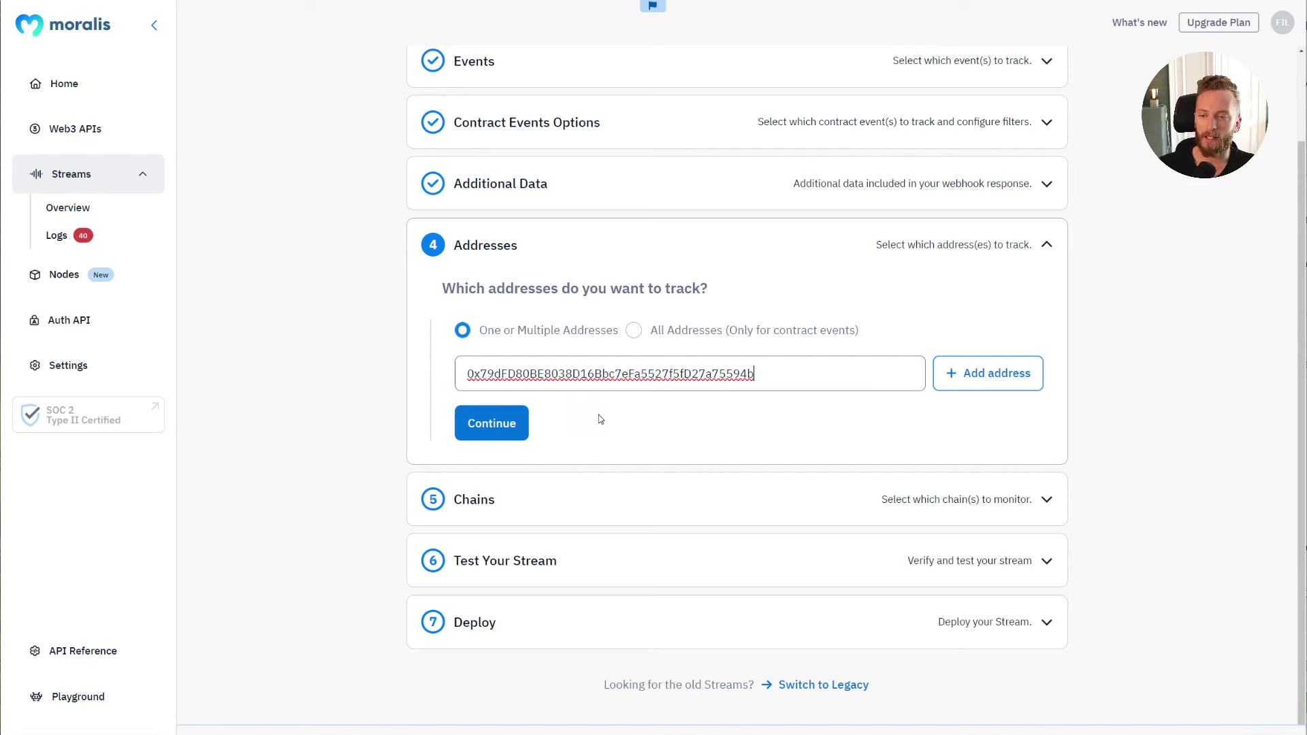
Step: Add the pasted wallet address to the stream's tracked address list
left_click(508, 432)
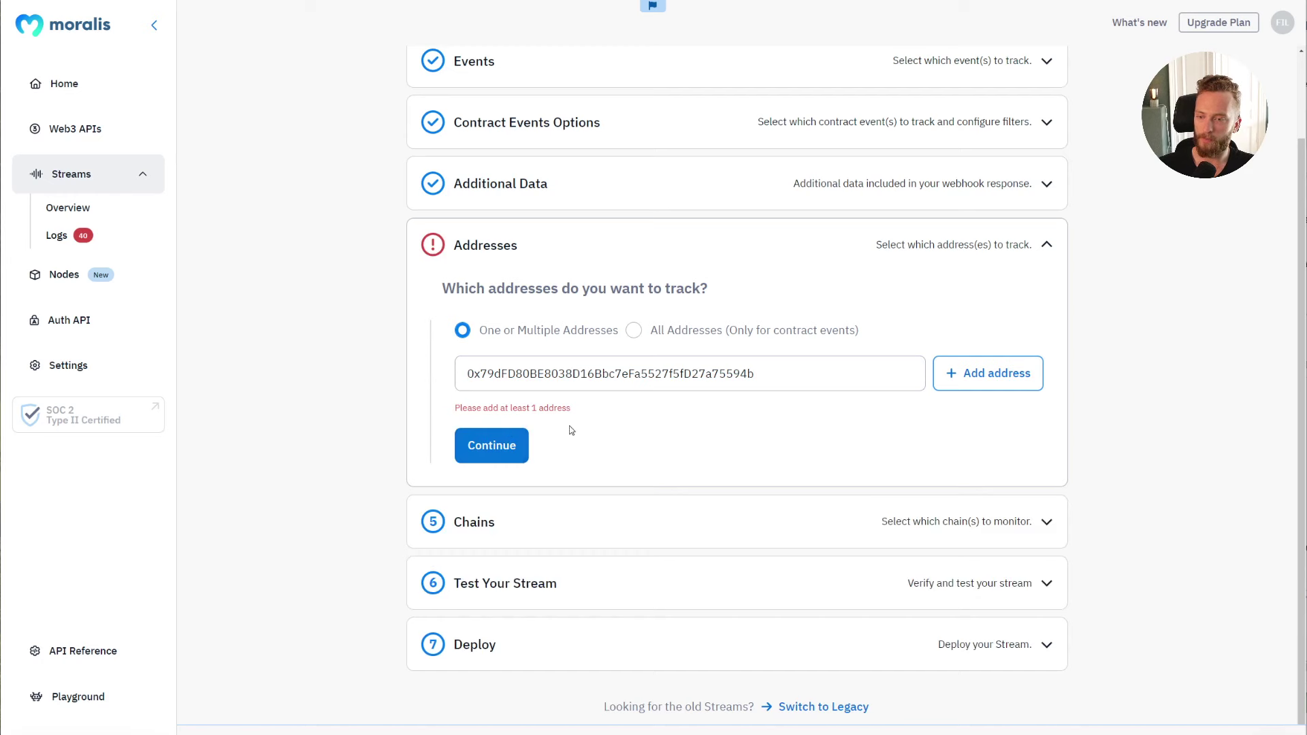
left_click(953, 373)
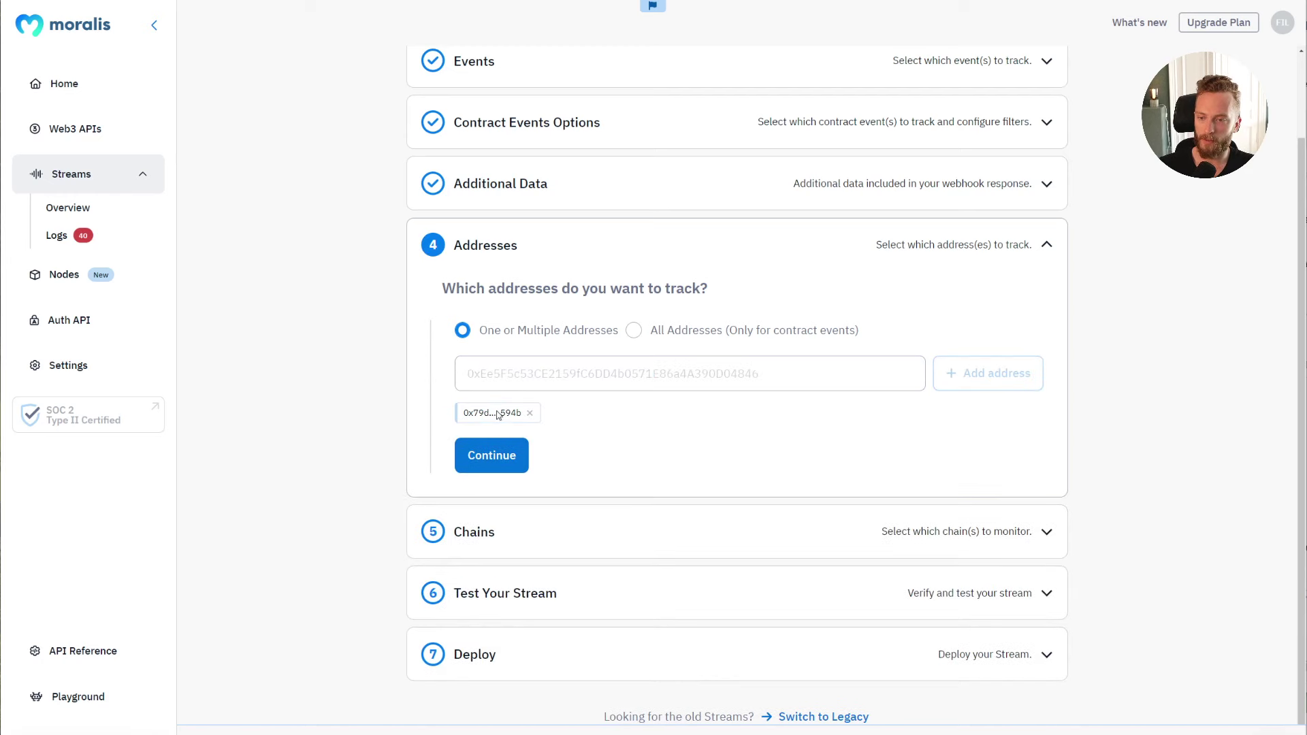
Step: Open chain selection and clear every chain using Select all
left_click(511, 452)
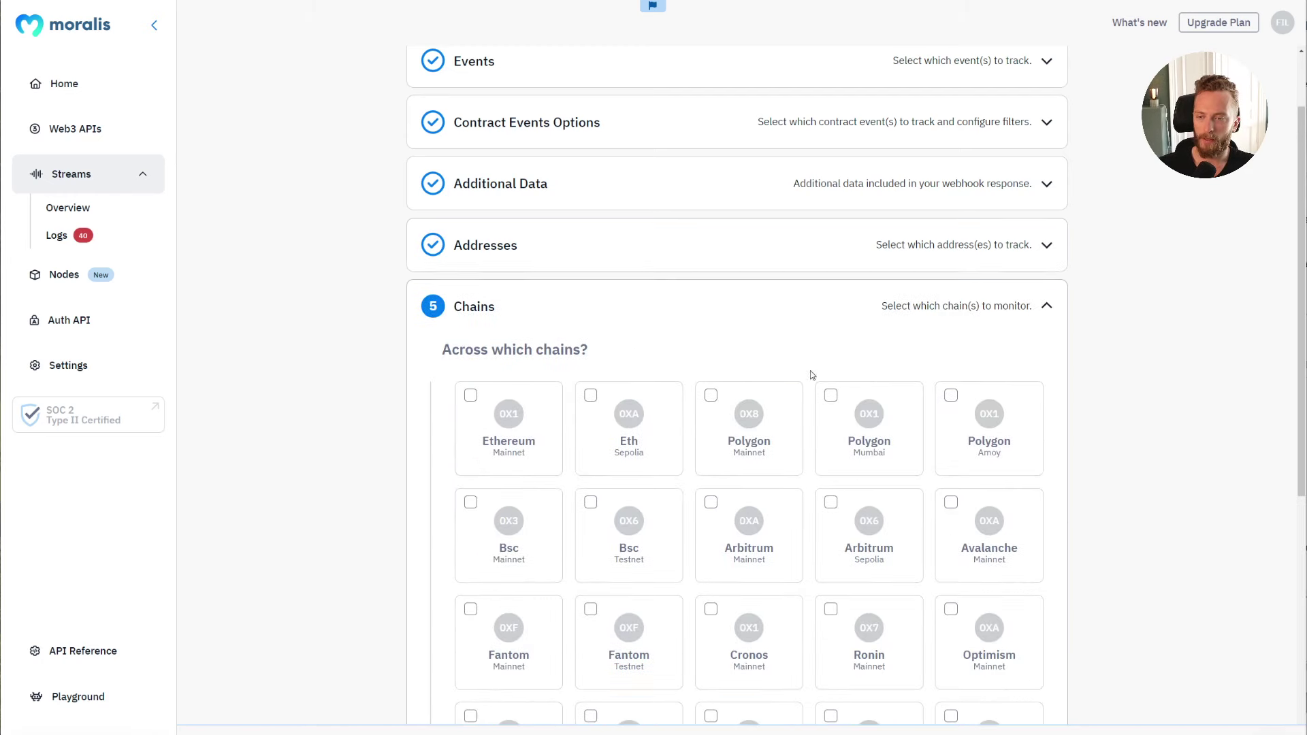
scroll(607, 313, "down", 2)
scroll(480, 286, "down", 2)
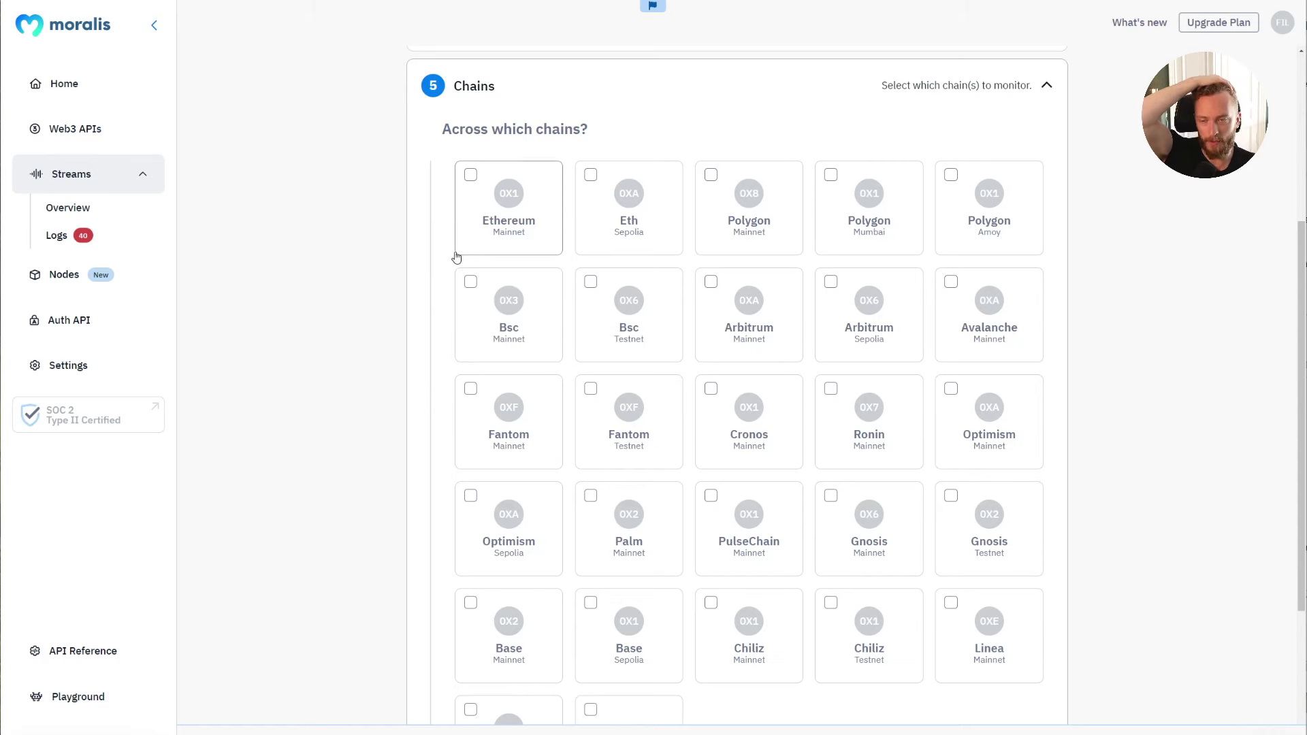
scroll(732, 200, "down", 4)
left_click(624, 522)
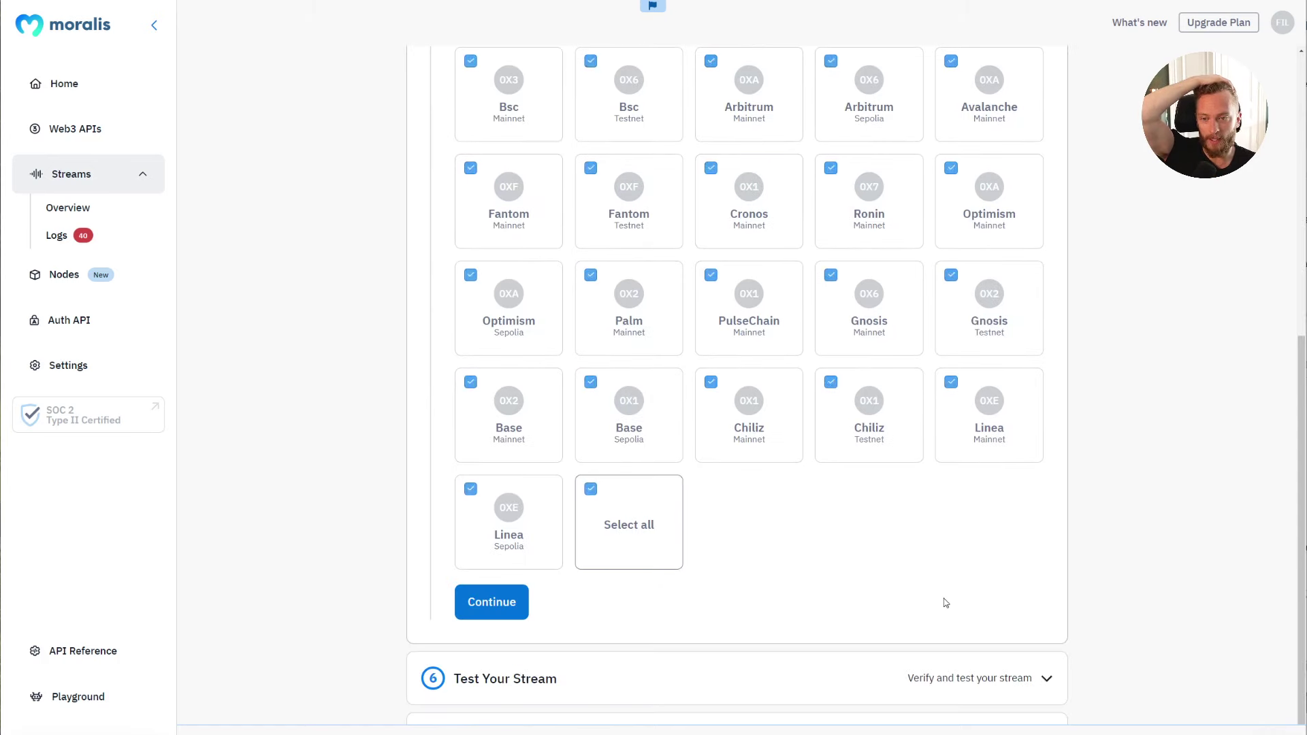
scroll(942, 601, "up", 5)
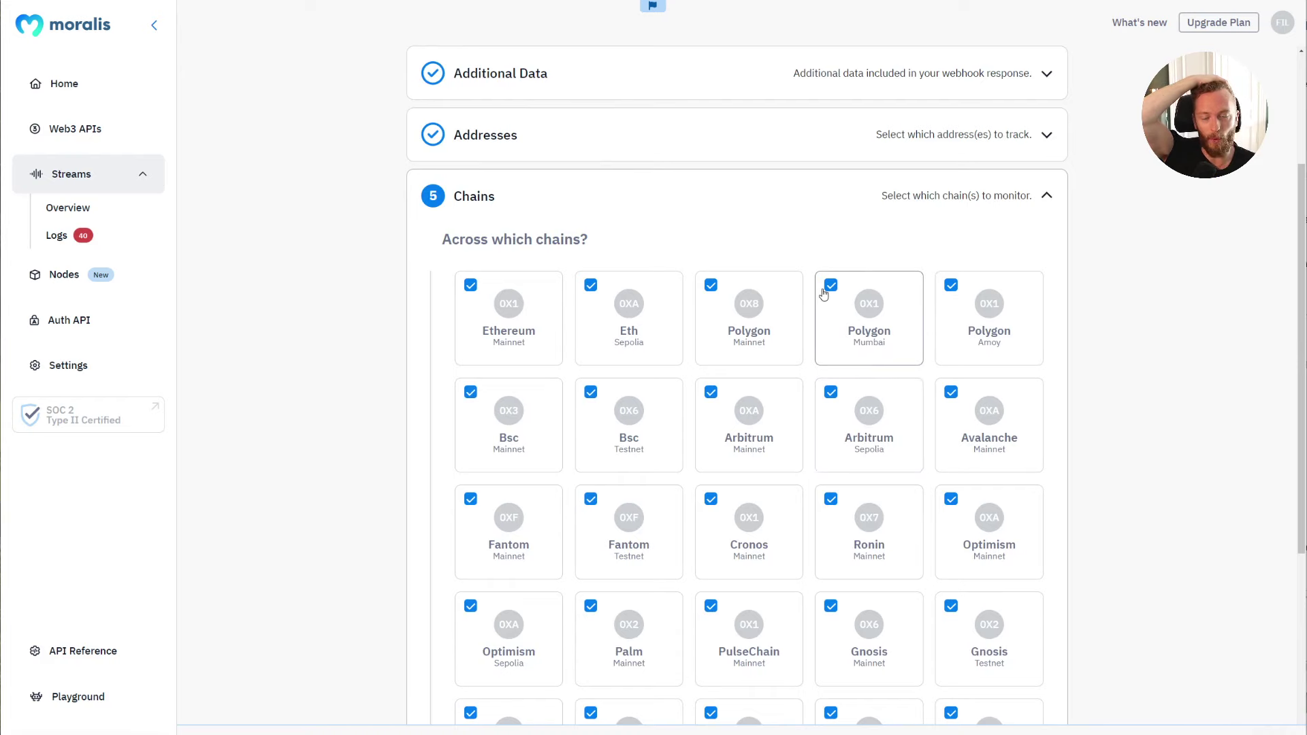
scroll(701, 447, "down", 4)
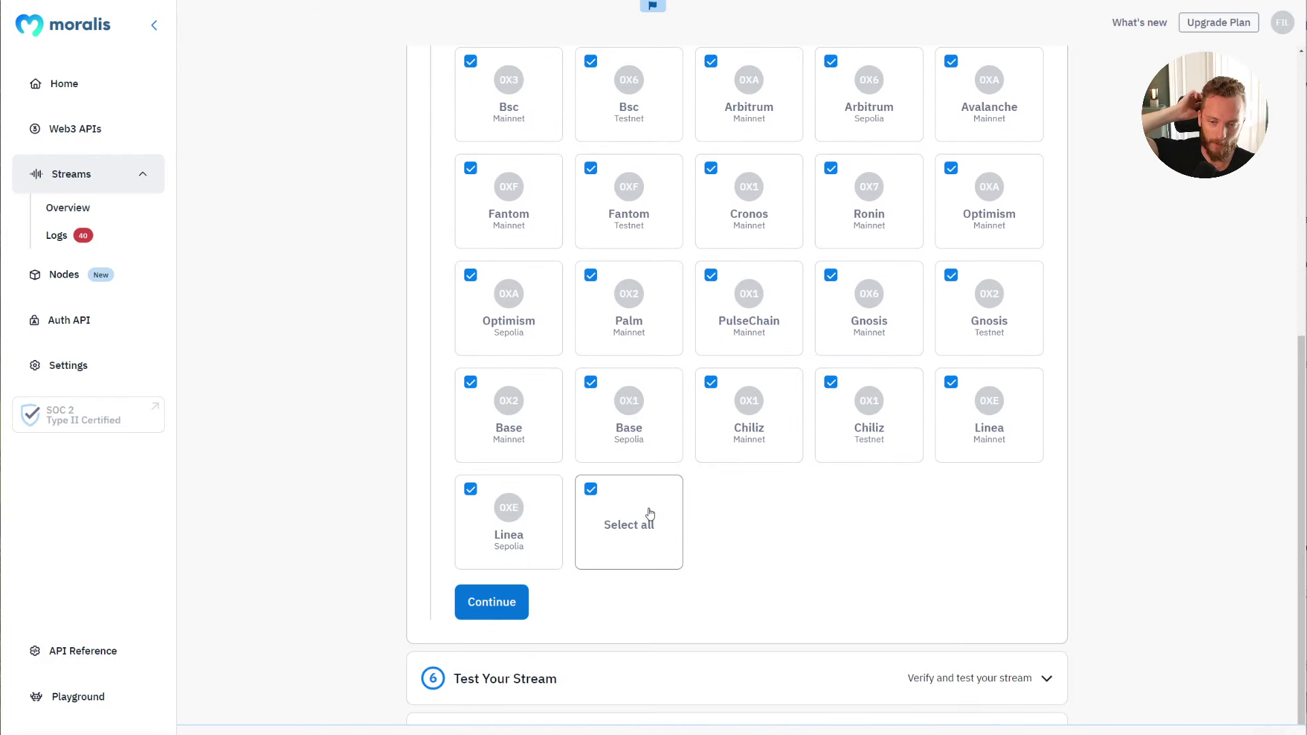
left_click(648, 513)
Step: Tick Eth Sepolia as the only chain and continue to Test Your Stream
scroll(686, 533, "up", 3)
left_click(629, 218)
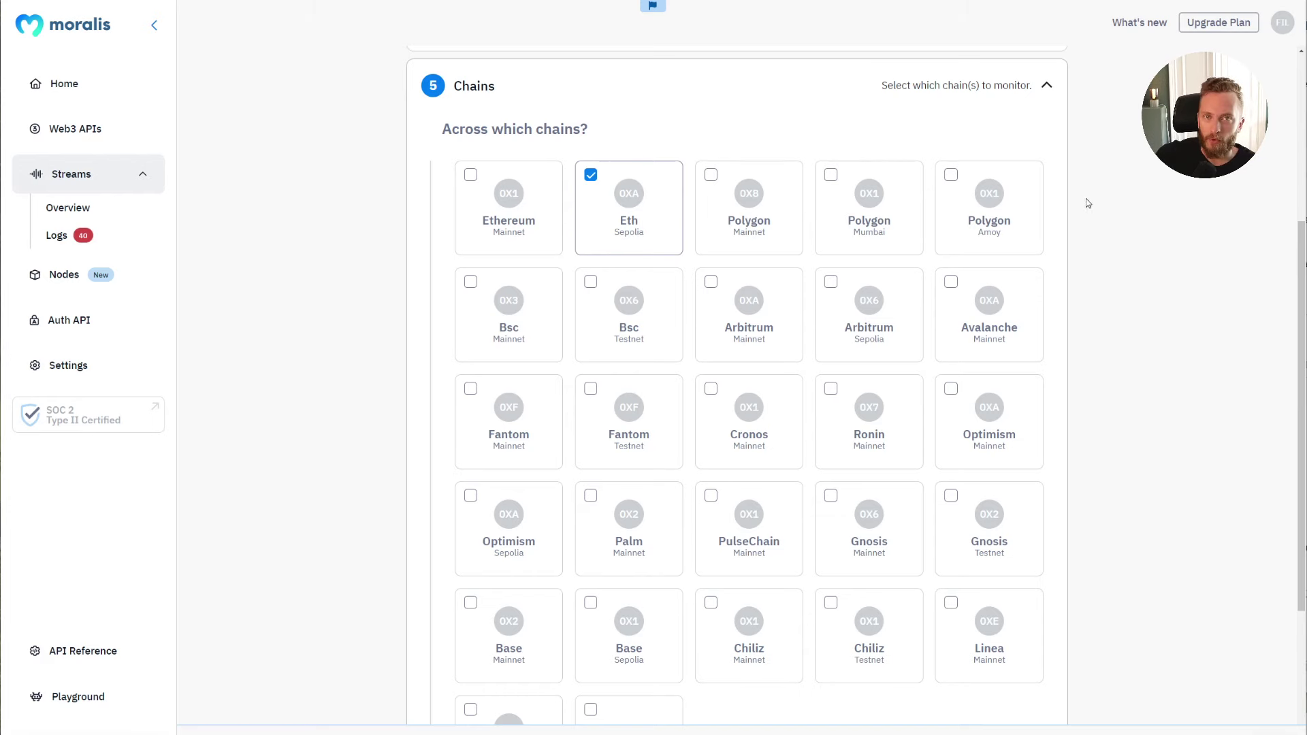
scroll(1087, 202, "down", 4)
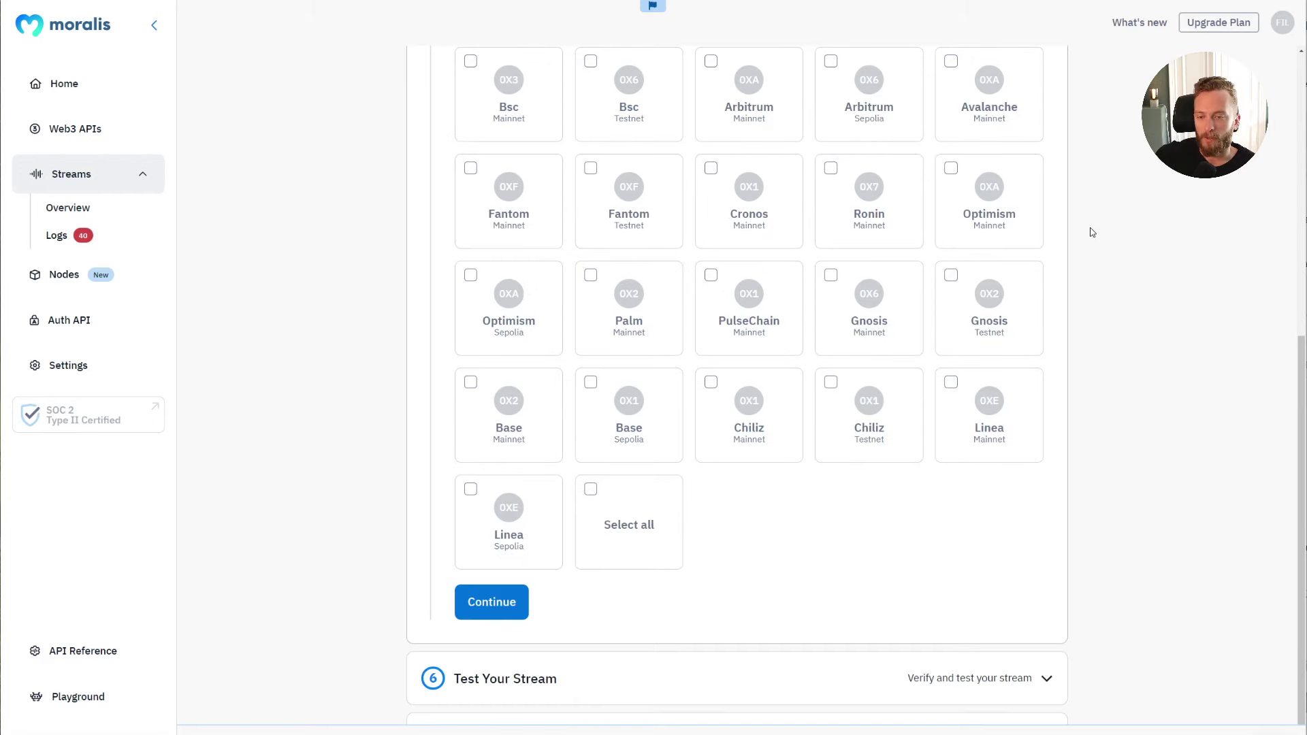
scroll(1091, 230, "up", 4)
scroll(1092, 232, "down", 3)
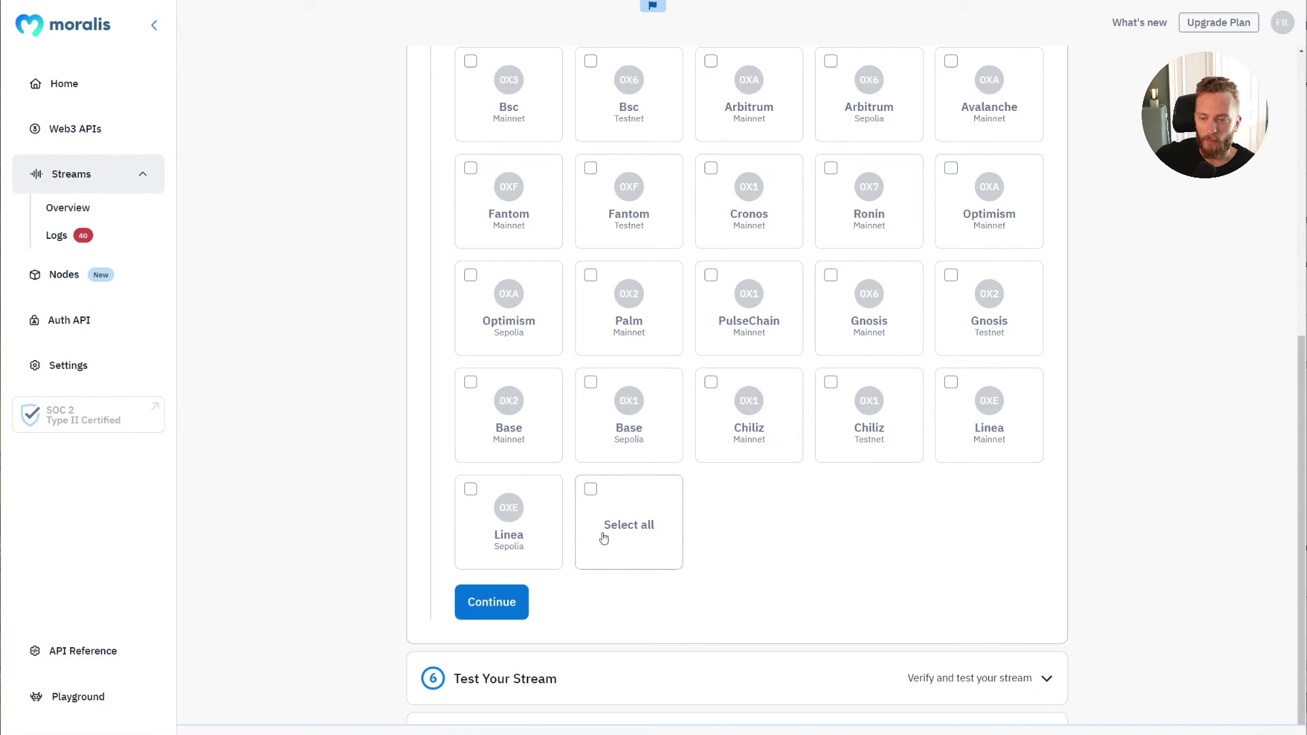
left_click(519, 603)
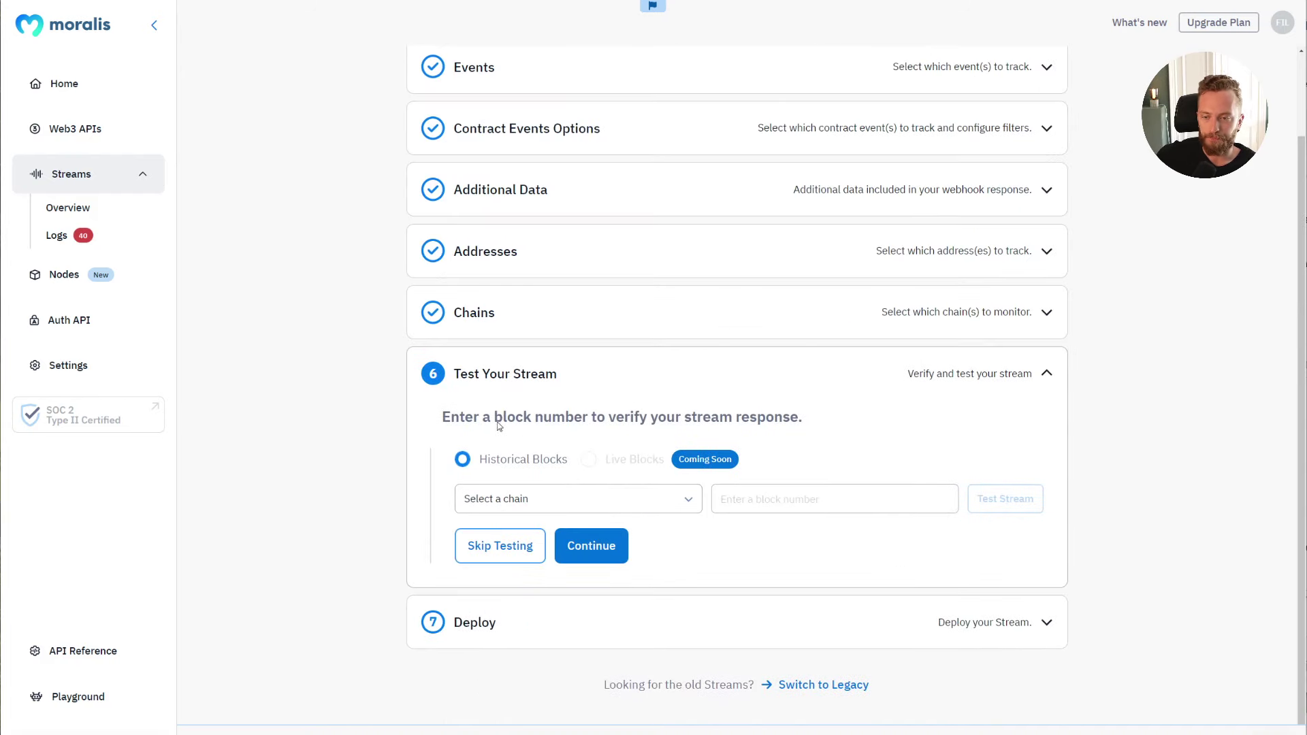
Step: Note the block-number test instruction, then return to the wallet's Sepolia Etherscan page
mouse_move(482, 416)
left_mouse_down()
mouse_move(843, 423)
mouse_move(531, 418)
mouse_move(475, 429)
left_mouse_up()
left_click(474, 430)
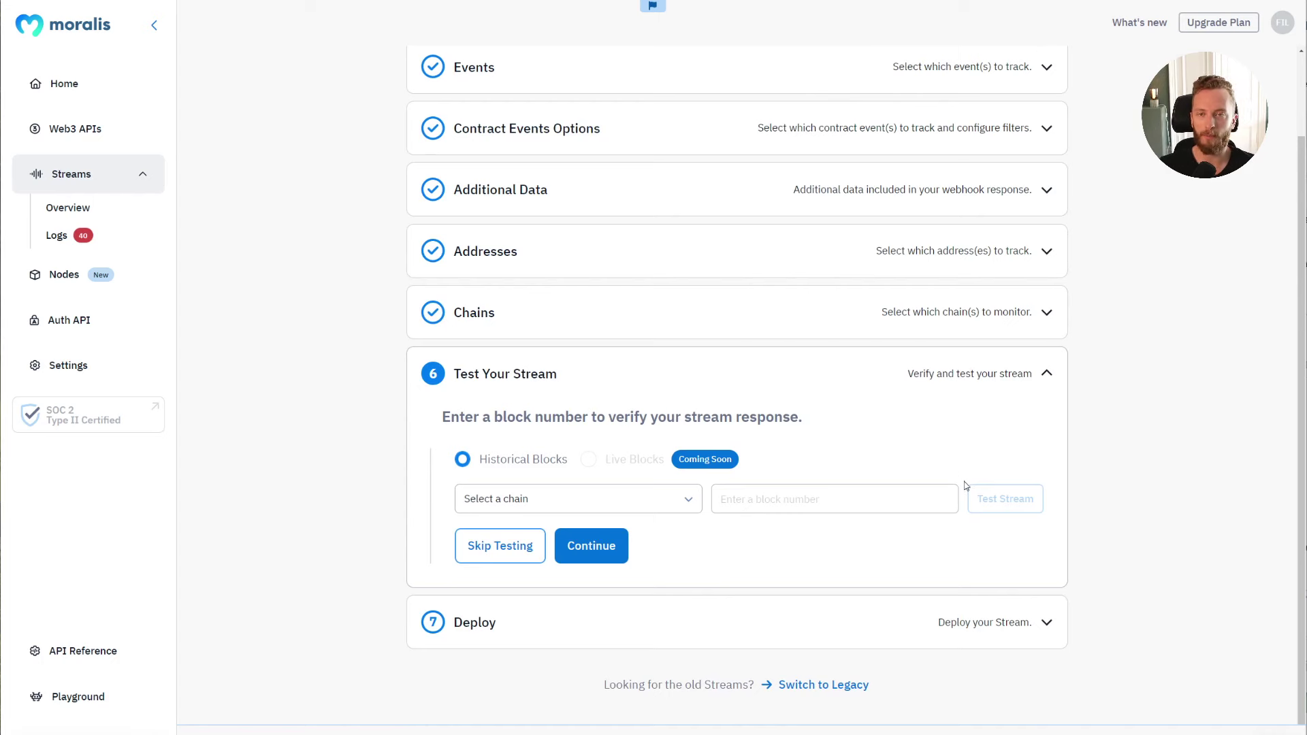
key("alt+Tab")
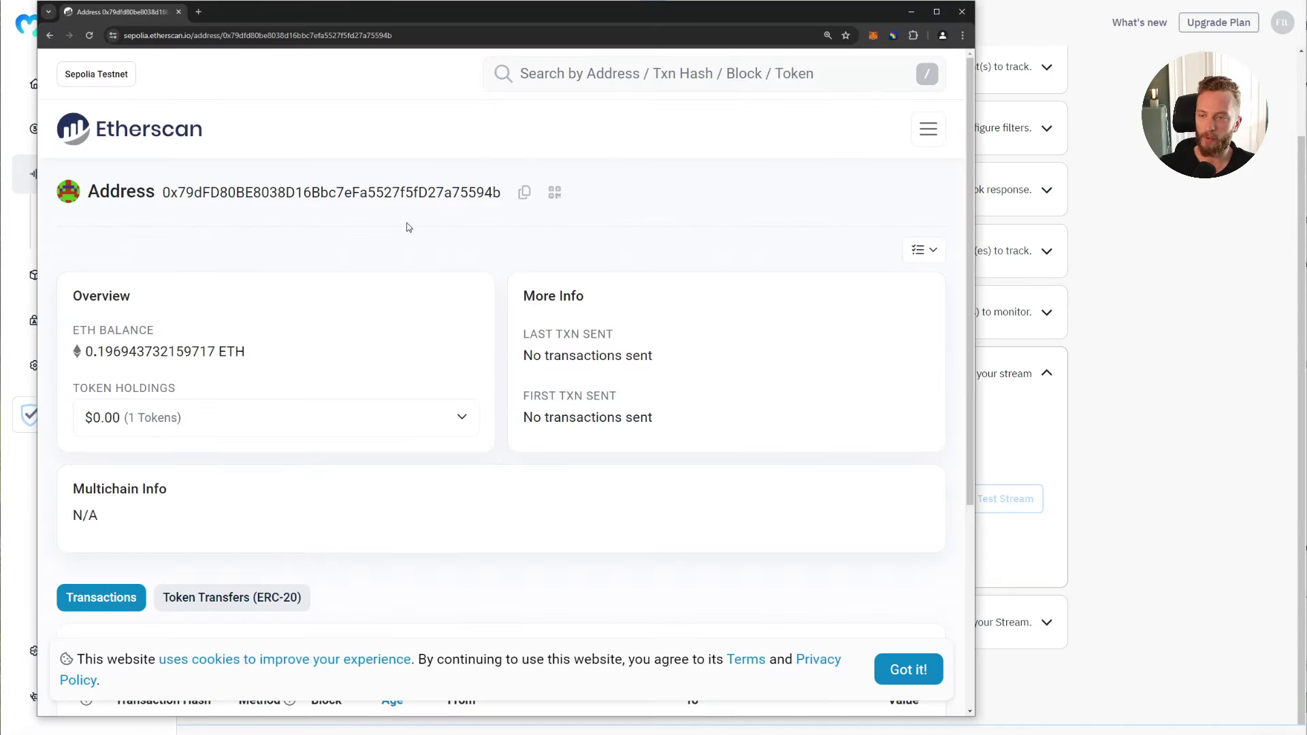
Step: Open the wallet's incoming ETH transaction on Etherscan and copy its block number 5906465
scroll(363, 245, "down", 5)
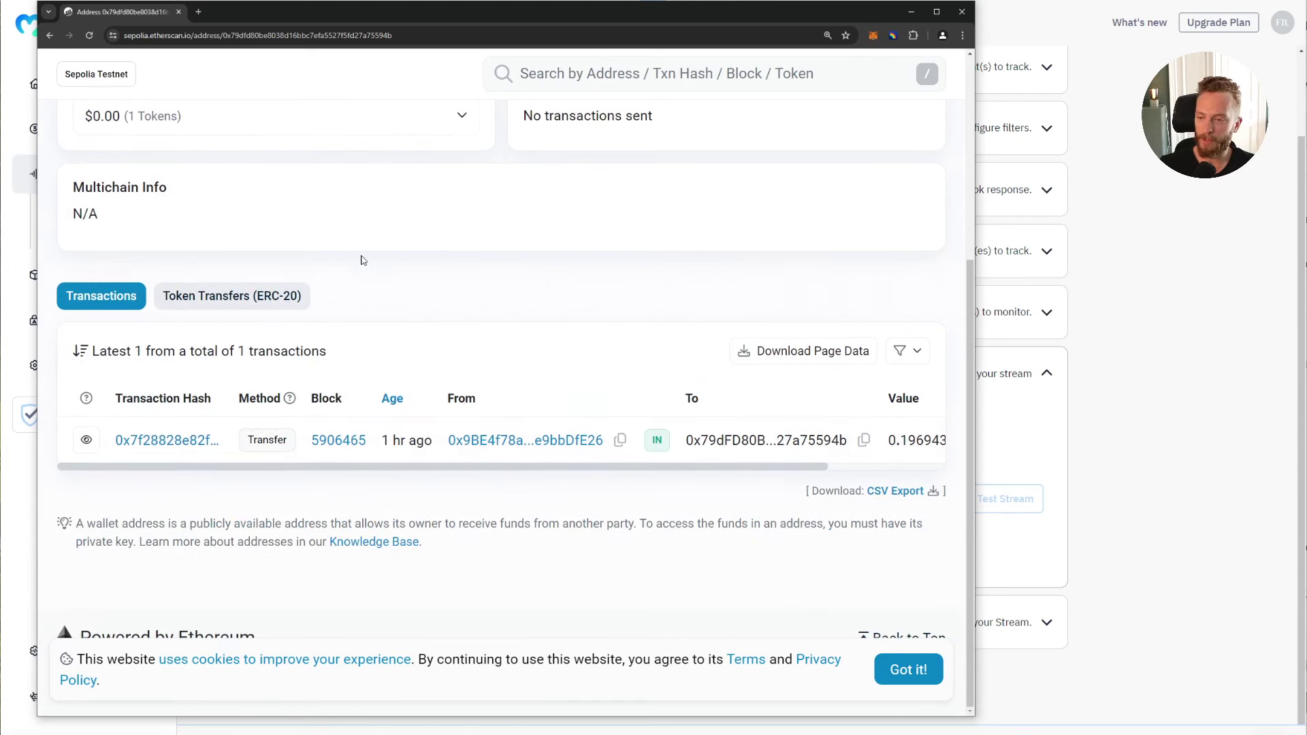
left_click_drag(177, 468, 299, 469)
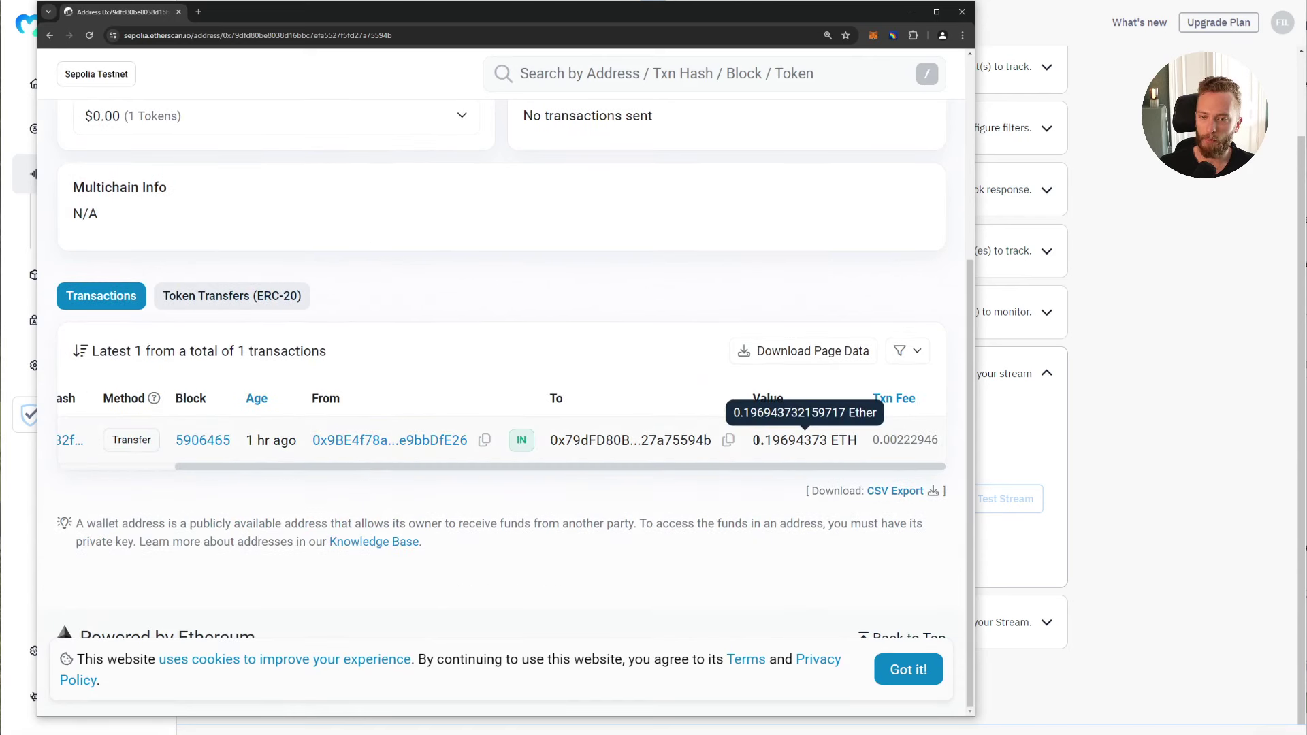
left_click_drag(753, 440, 786, 440)
left_click_drag(533, 467, 414, 468)
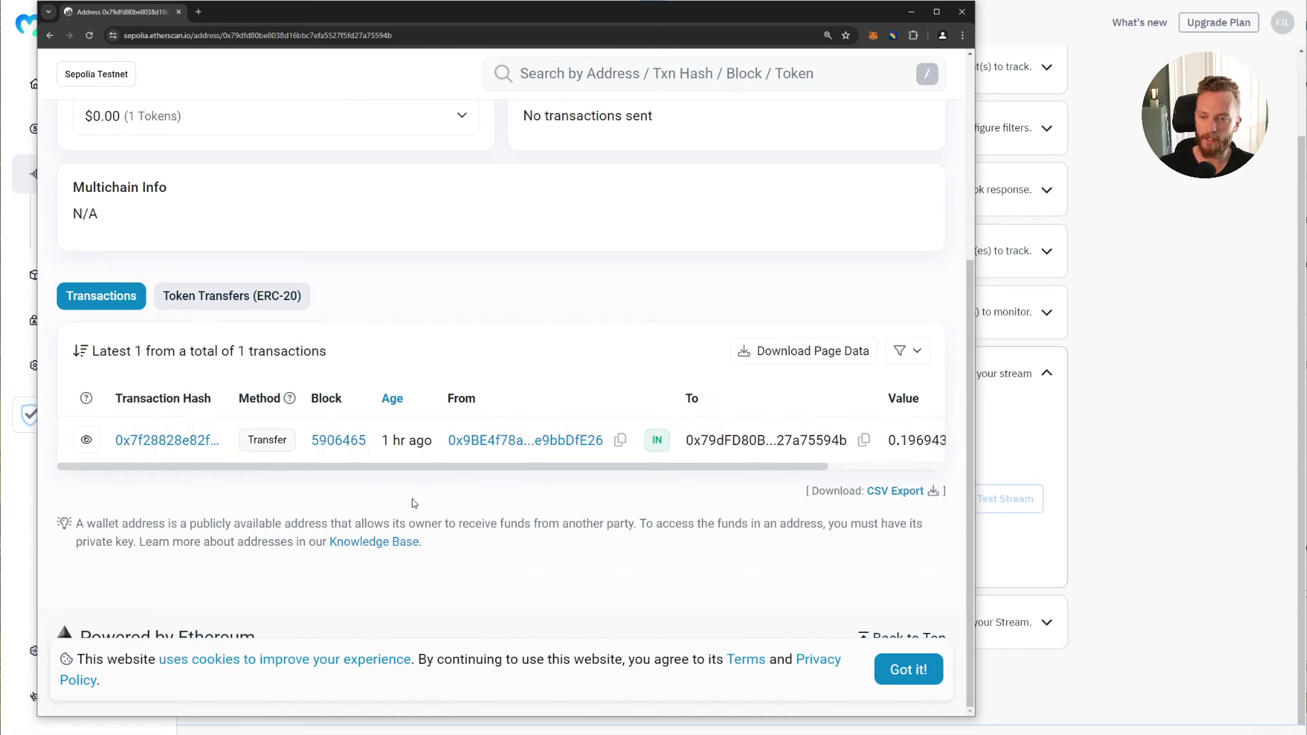
left_click(162, 443)
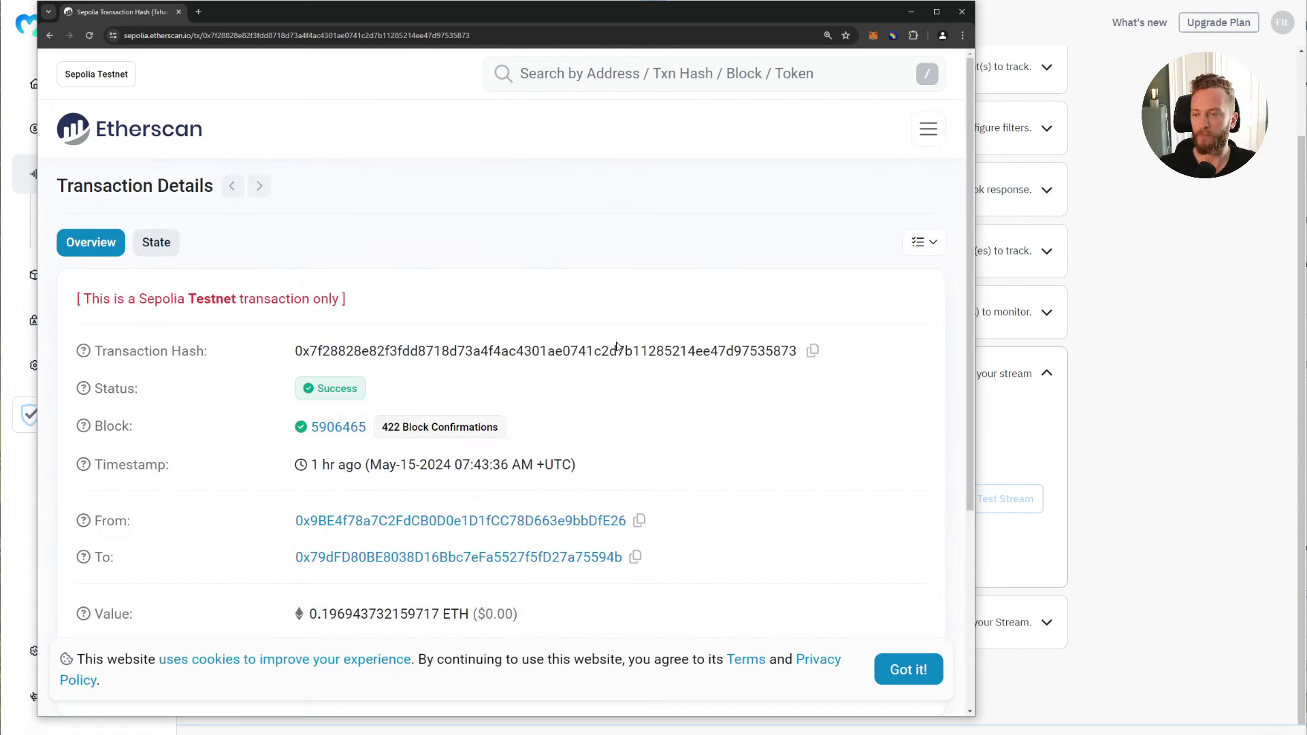
scroll(617, 347, "down", 3)
left_click_drag(368, 206, 311, 207)
key("ctrl+c")
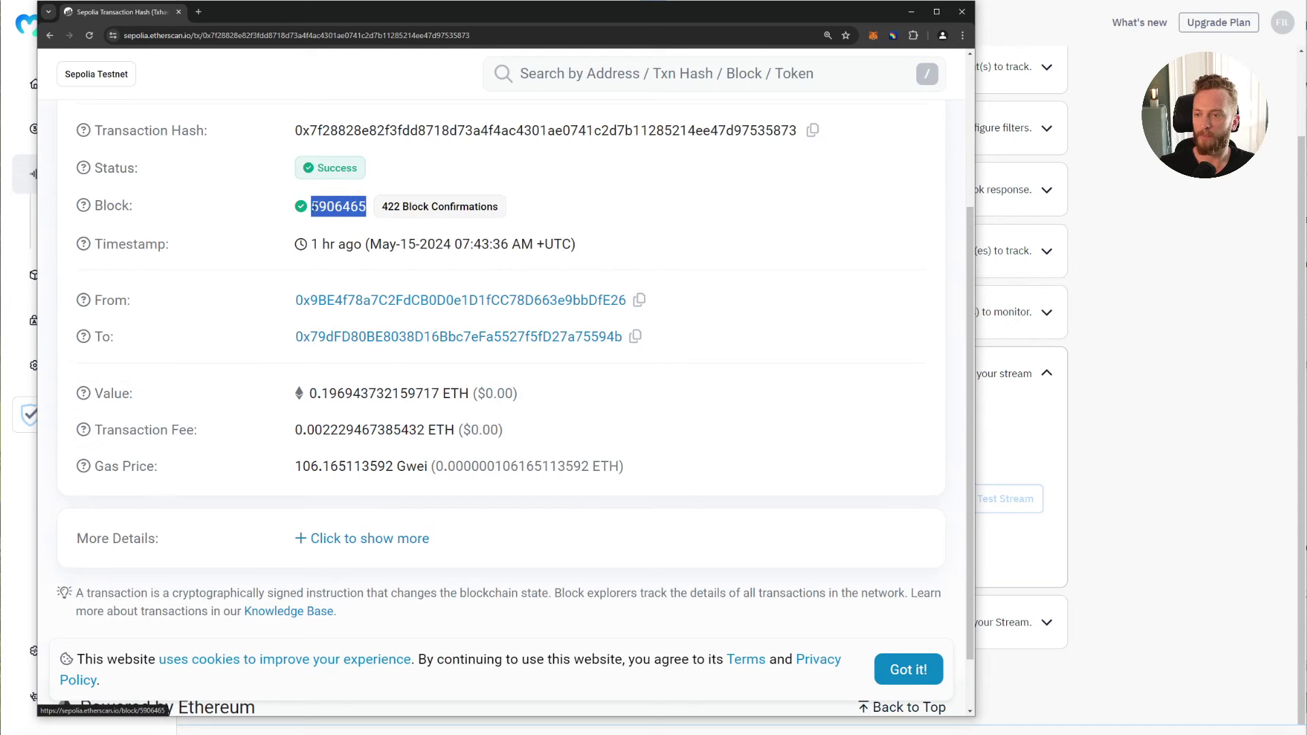
key("alt+Tab")
Step: Run the stream test on the Eth Sepolia chain with the pasted block number 5906465
left_click(608, 507)
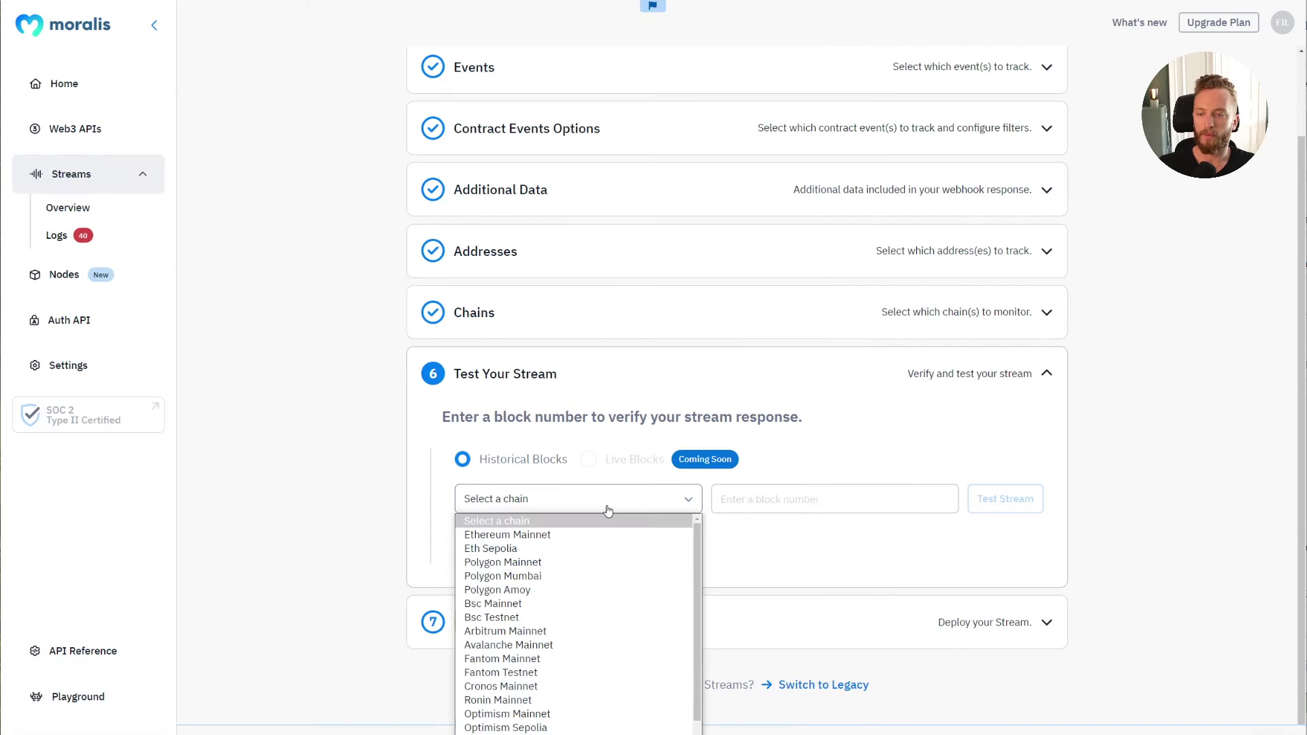
left_click(490, 548)
left_click(723, 499)
key("ctrl+v")
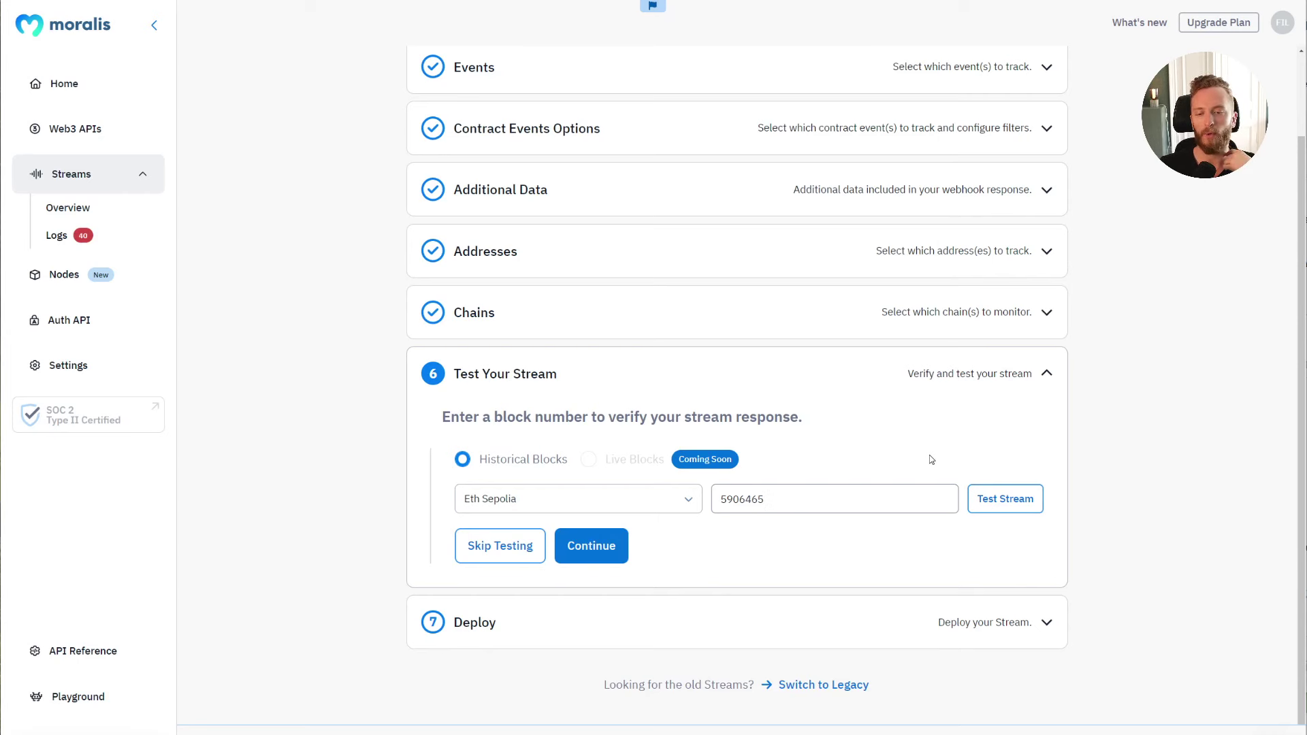
left_click(990, 497)
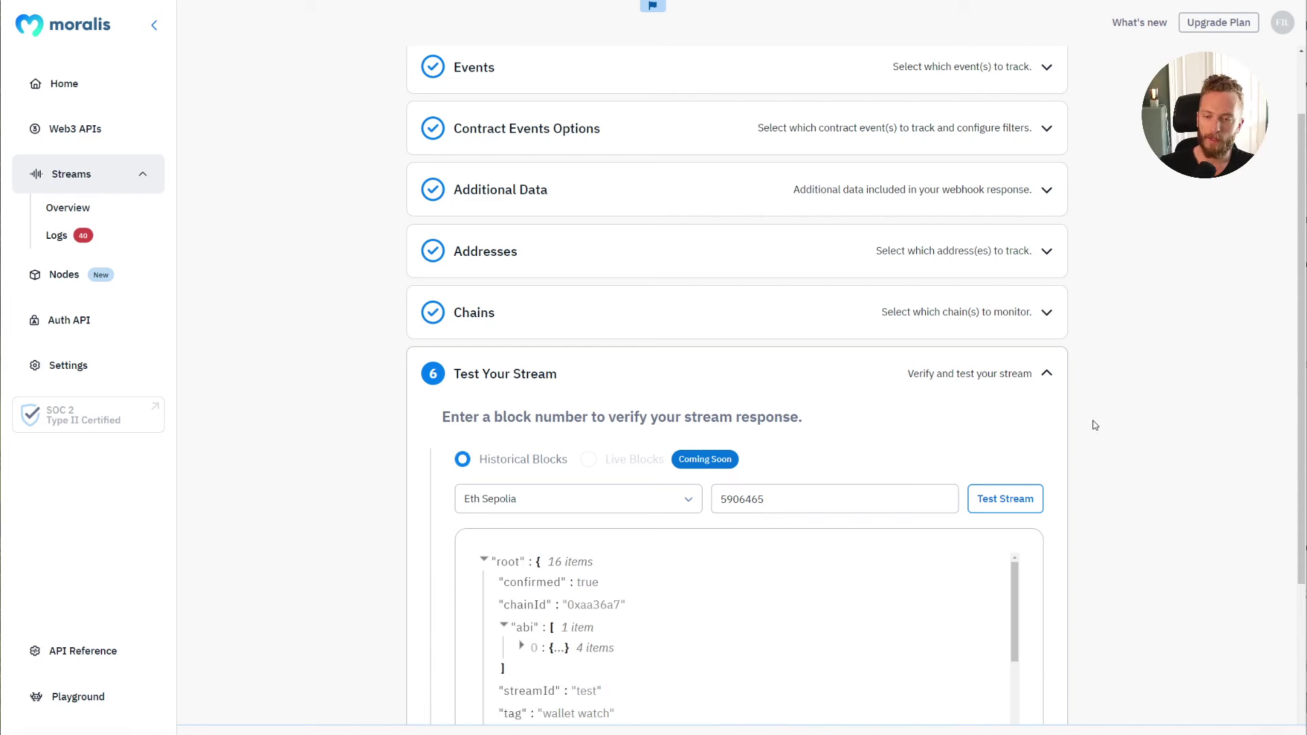
Step: Scroll through the test response, expanding and collapsing the abi entry and the txs list
scroll(1093, 426, "down", 3)
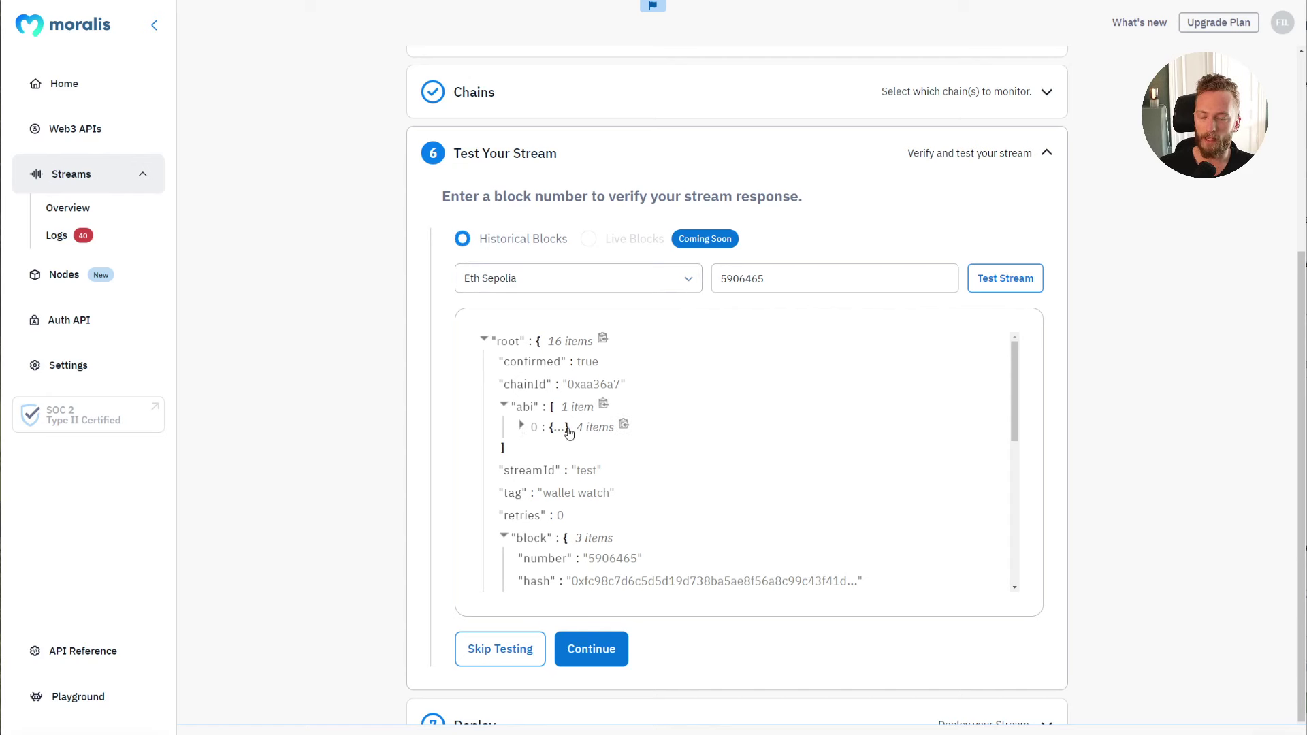
left_click(522, 427)
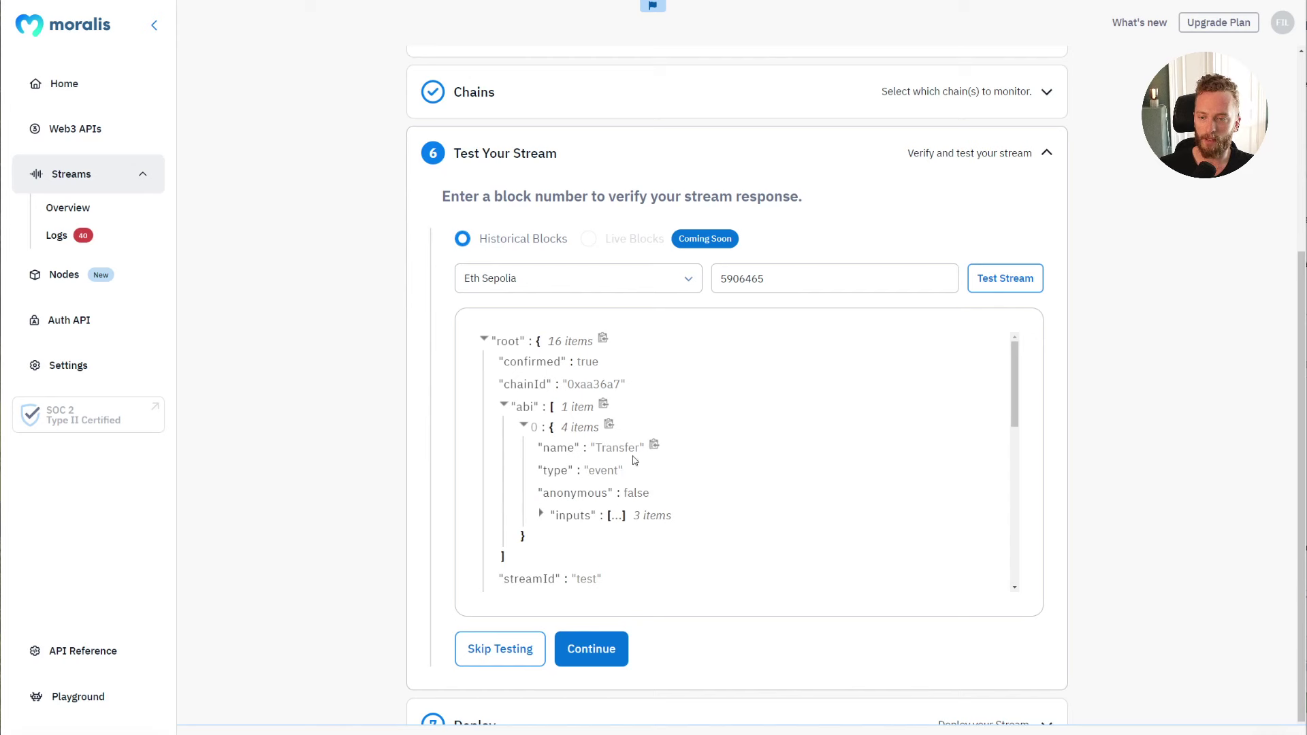
left_click(522, 427)
scroll(792, 408, "down", 2)
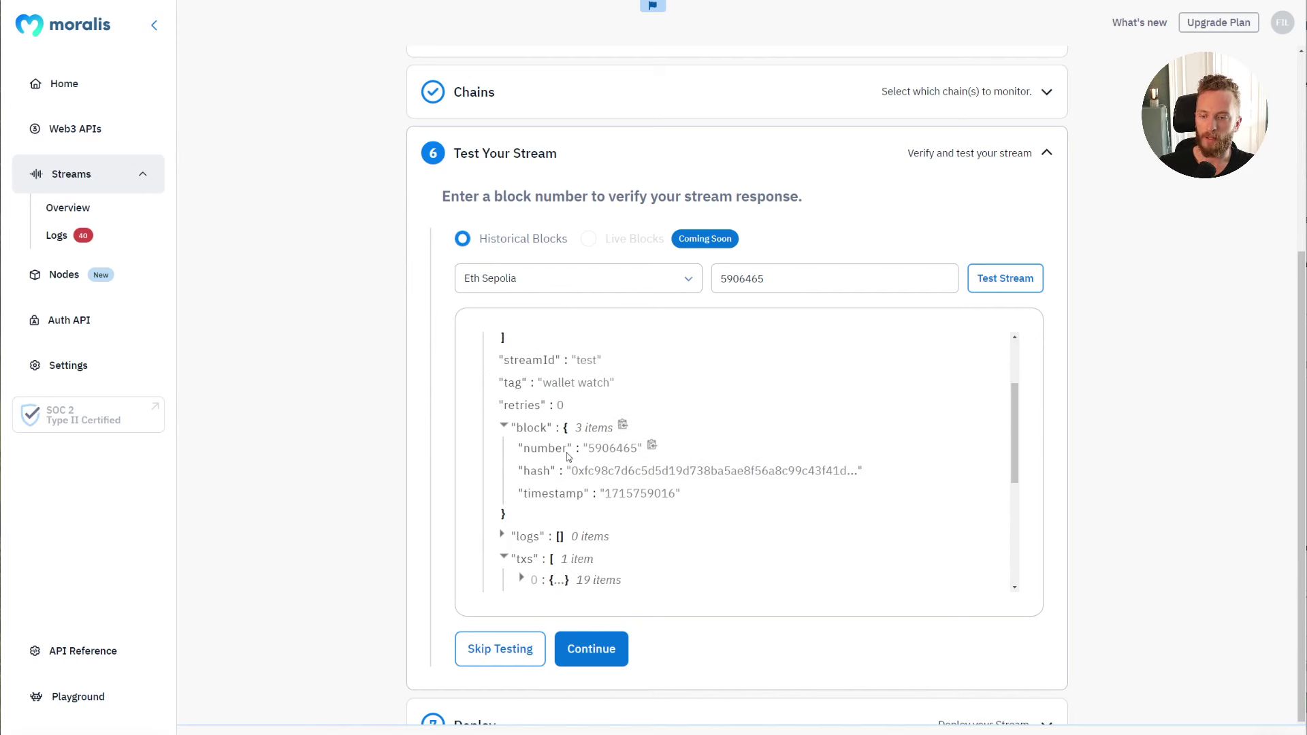
scroll(763, 457, "down", 2)
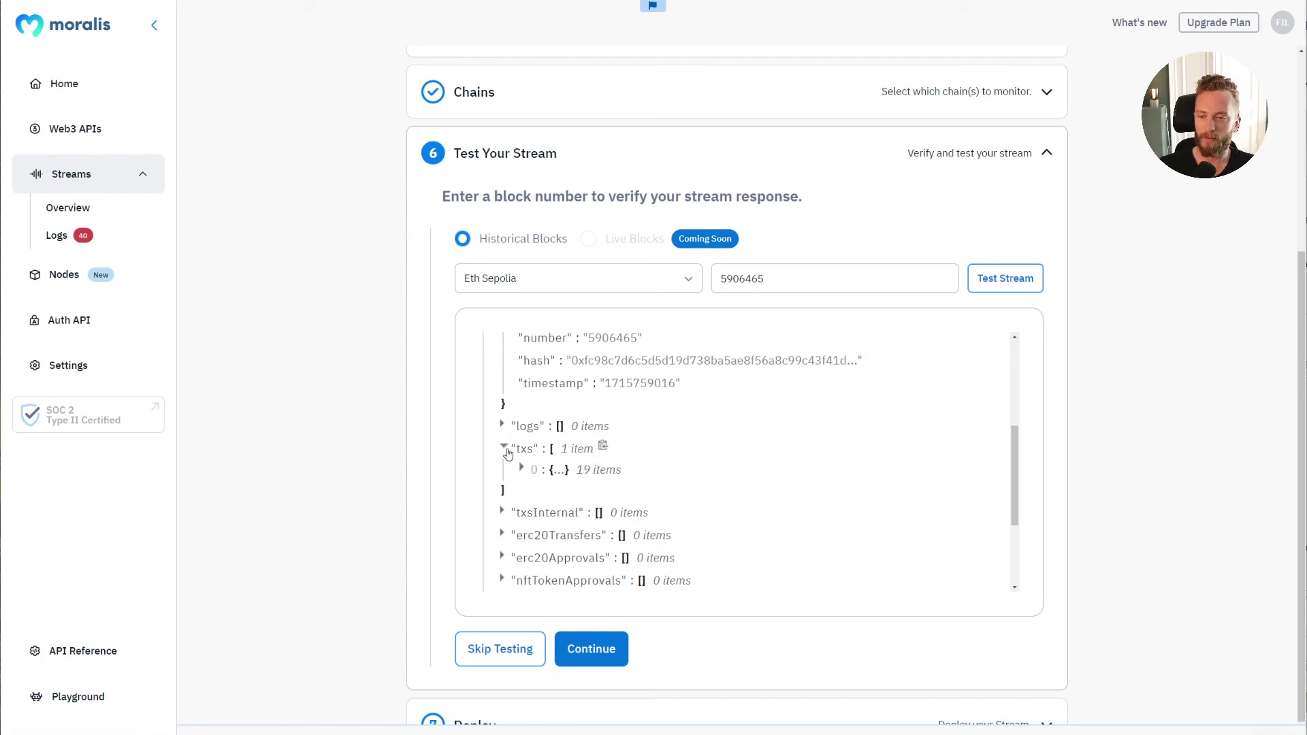
left_click(505, 448)
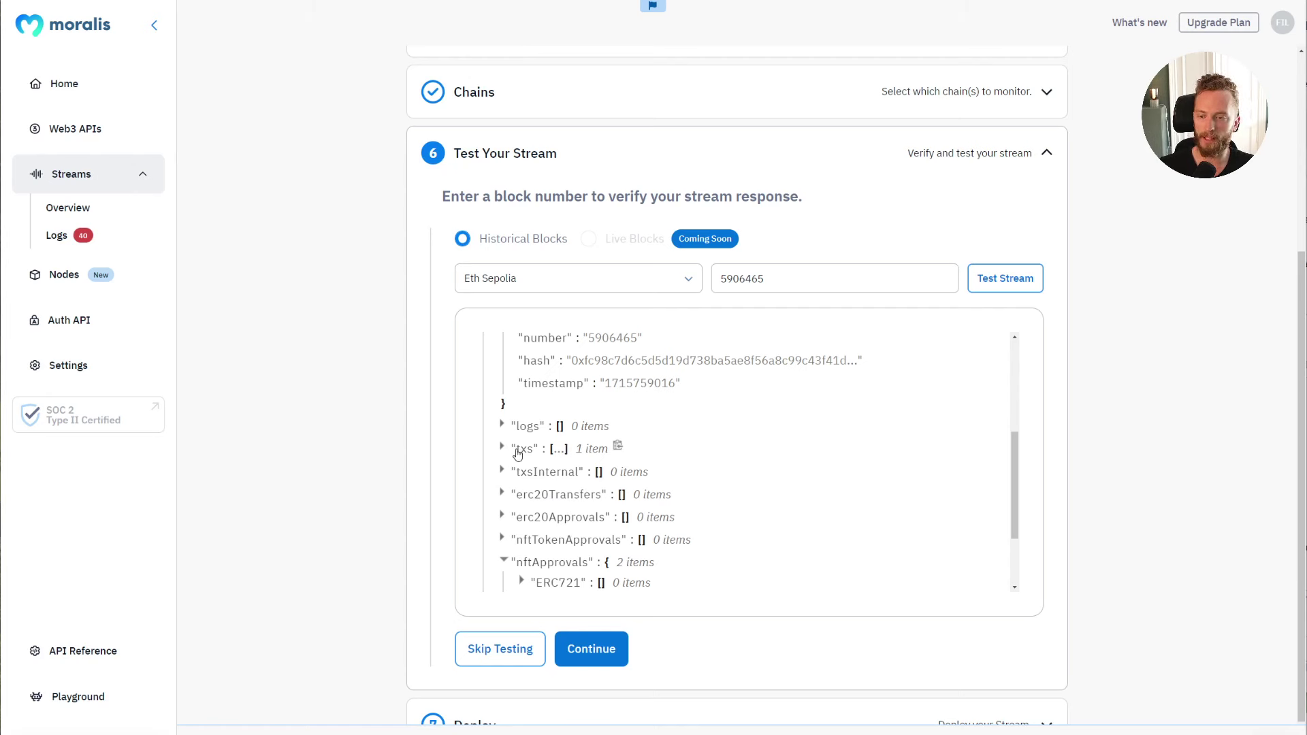
left_click(504, 448)
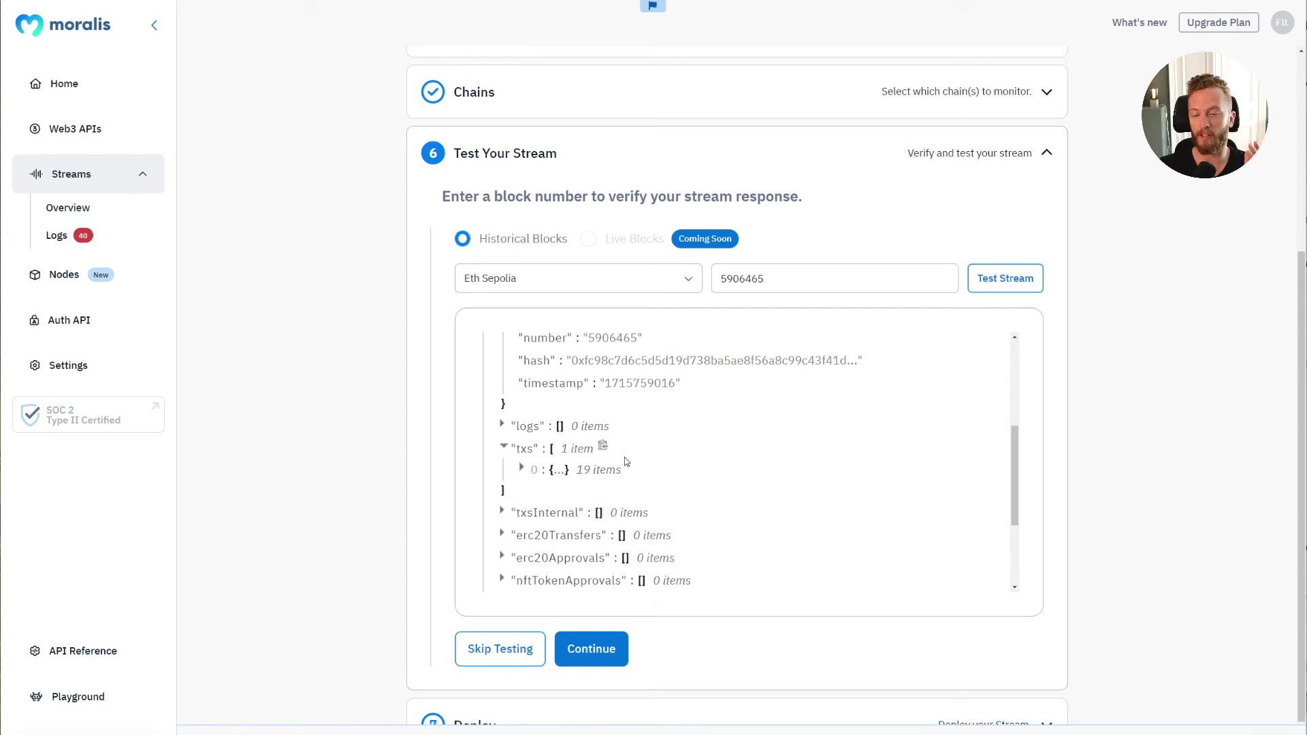
left_click_drag(583, 448, 697, 458)
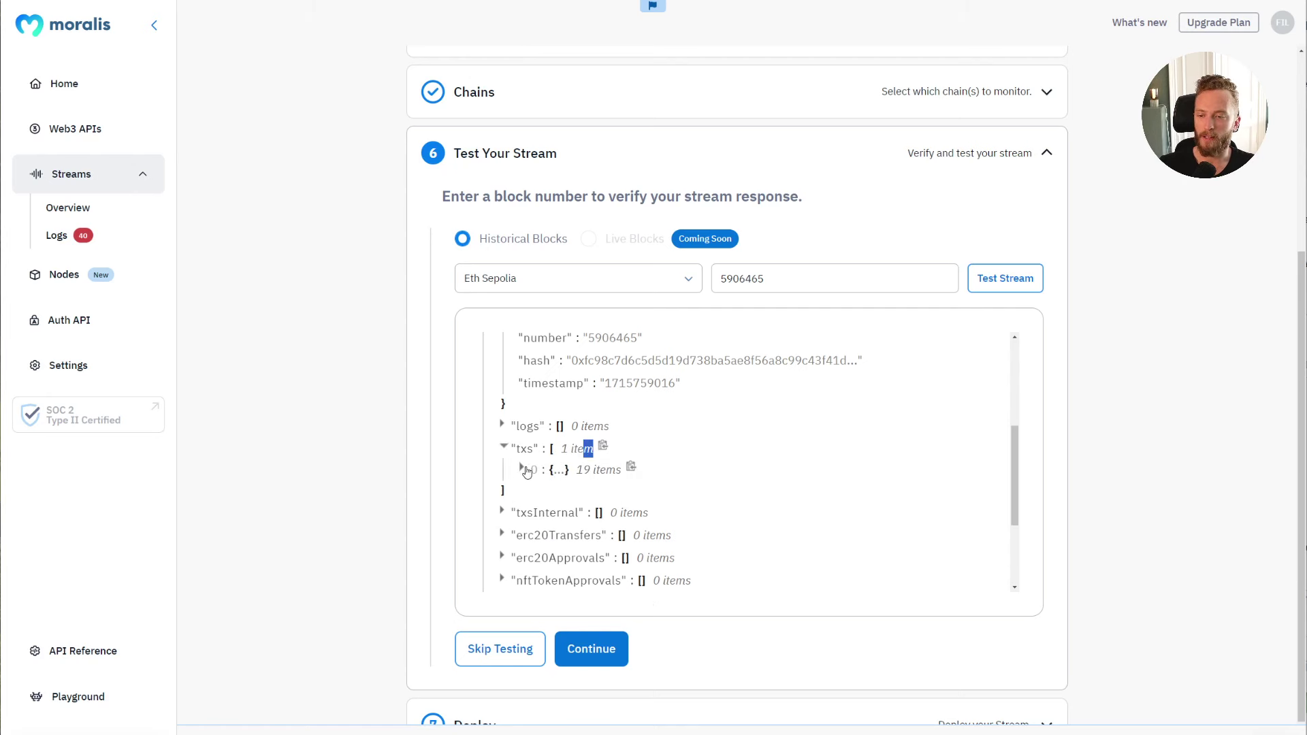
left_click(522, 469)
left_click_drag(1017, 407, 1019, 457)
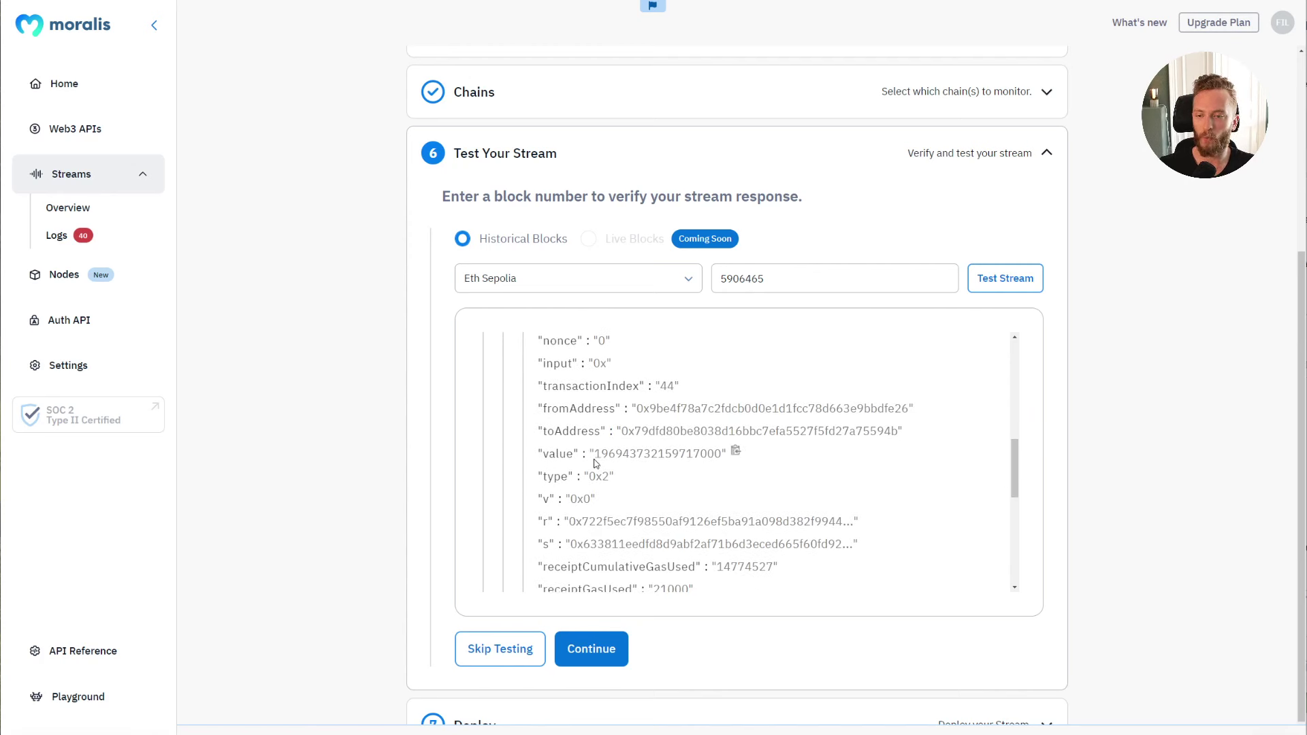
left_click_drag(594, 463, 627, 463)
left_click(628, 463)
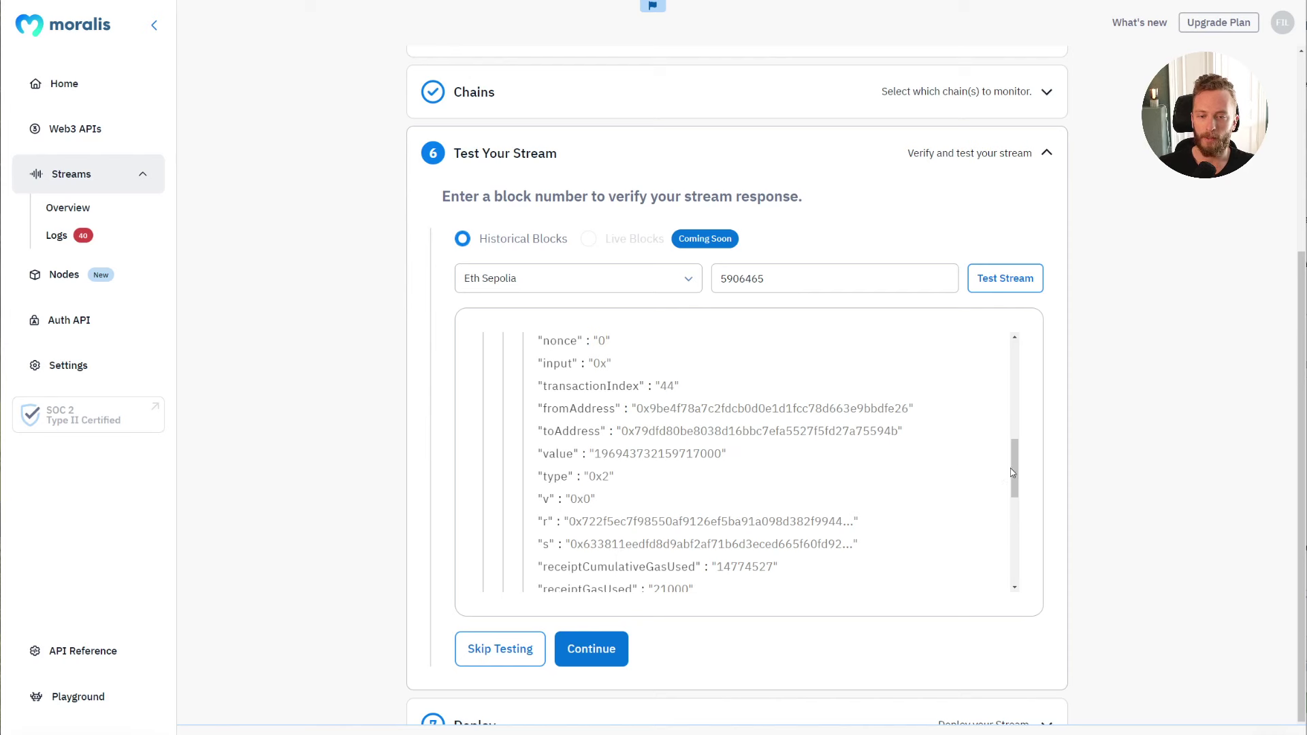
mouse_move(1013, 472)
left_mouse_down()
mouse_move(1018, 508)
mouse_move(1019, 442)
mouse_move(1019, 456)
left_mouse_up()
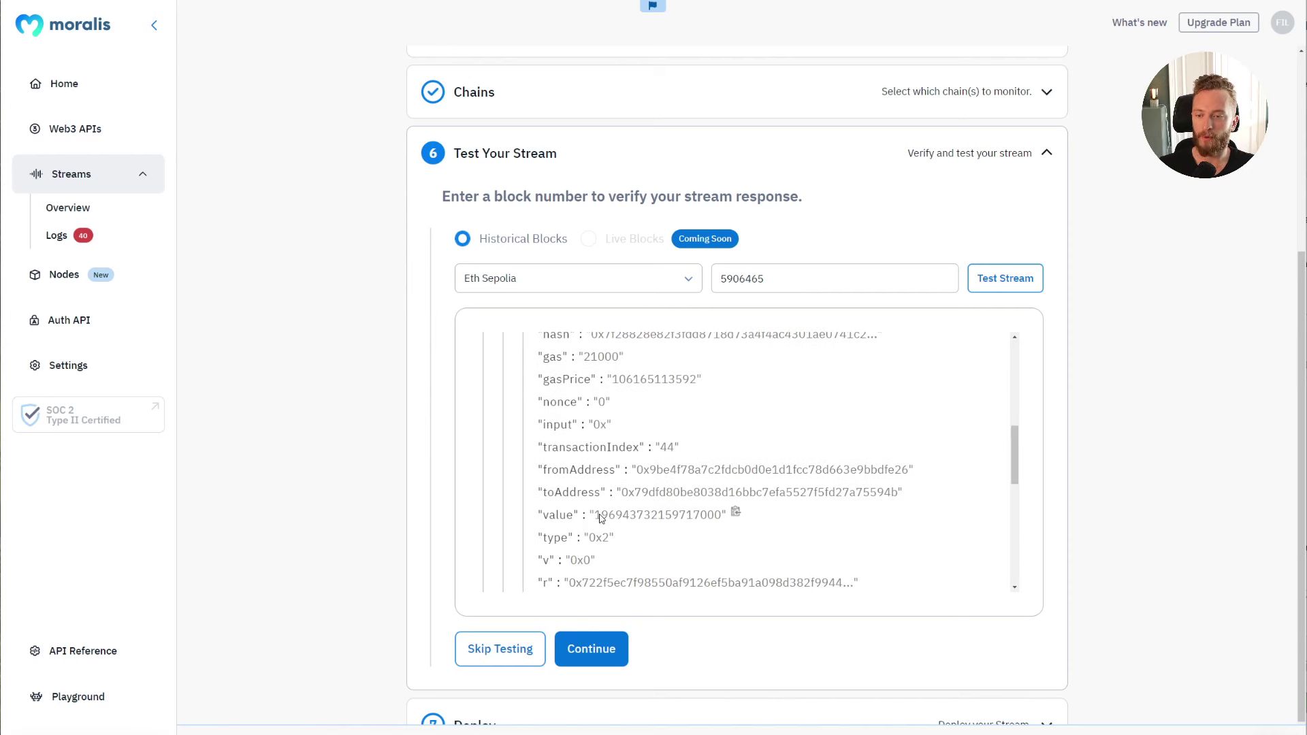
left_click_drag(597, 521, 712, 515)
left_click(720, 513)
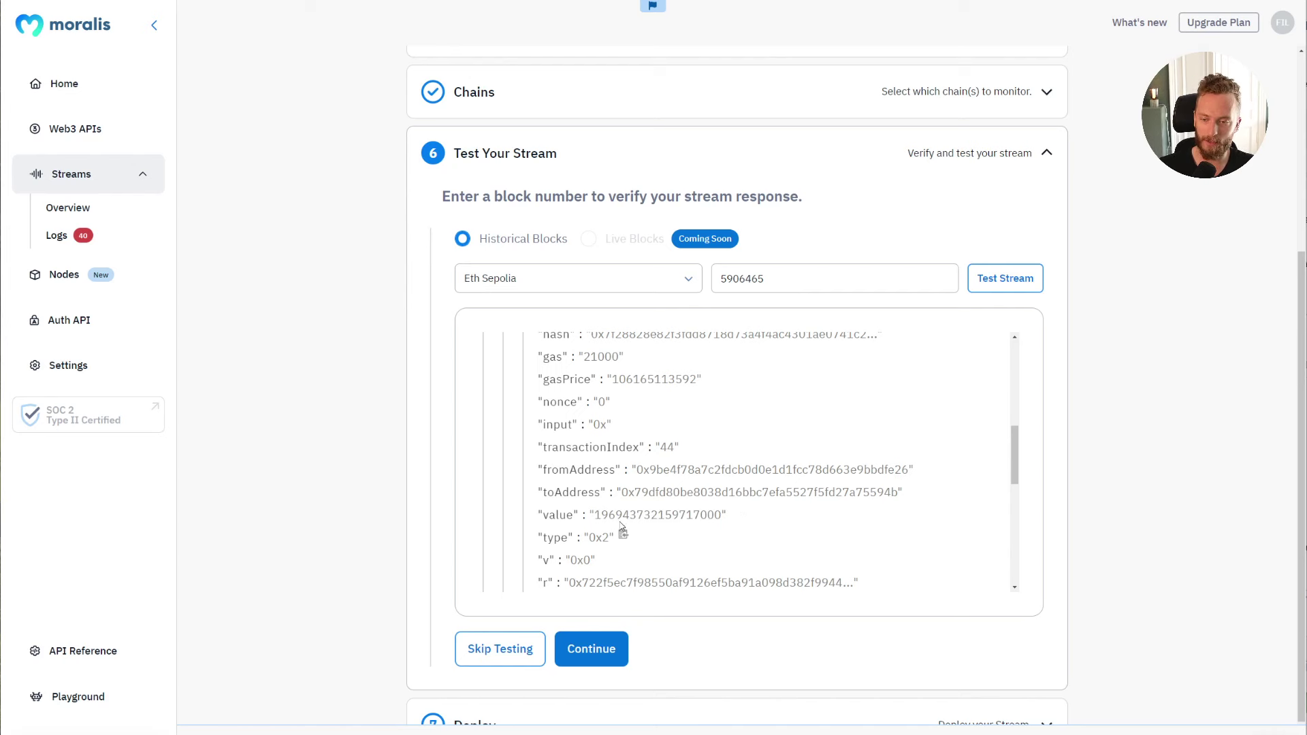
Step: Compare Etherscan's 0.196943732159717 ETH transaction value against the Moralis txs entry
key("alt+Tab")
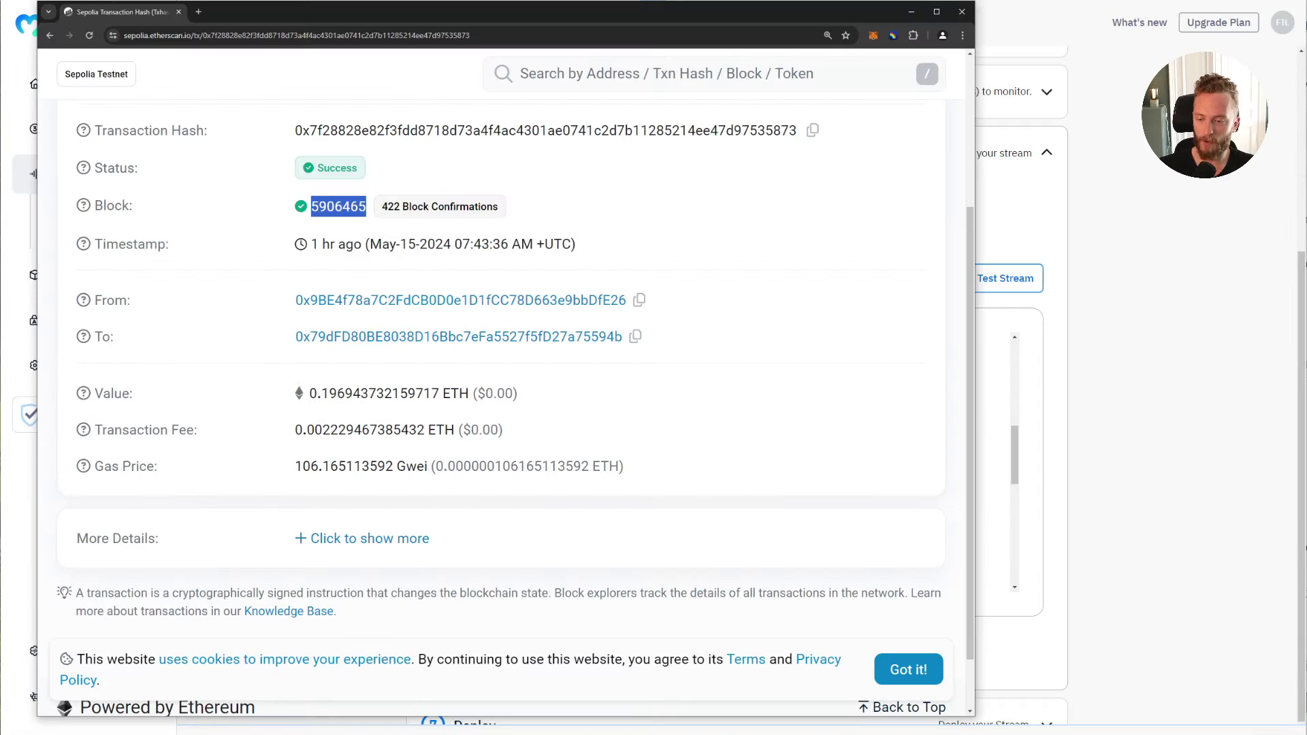
left_click_drag(310, 393, 450, 393)
left_click(1047, 436)
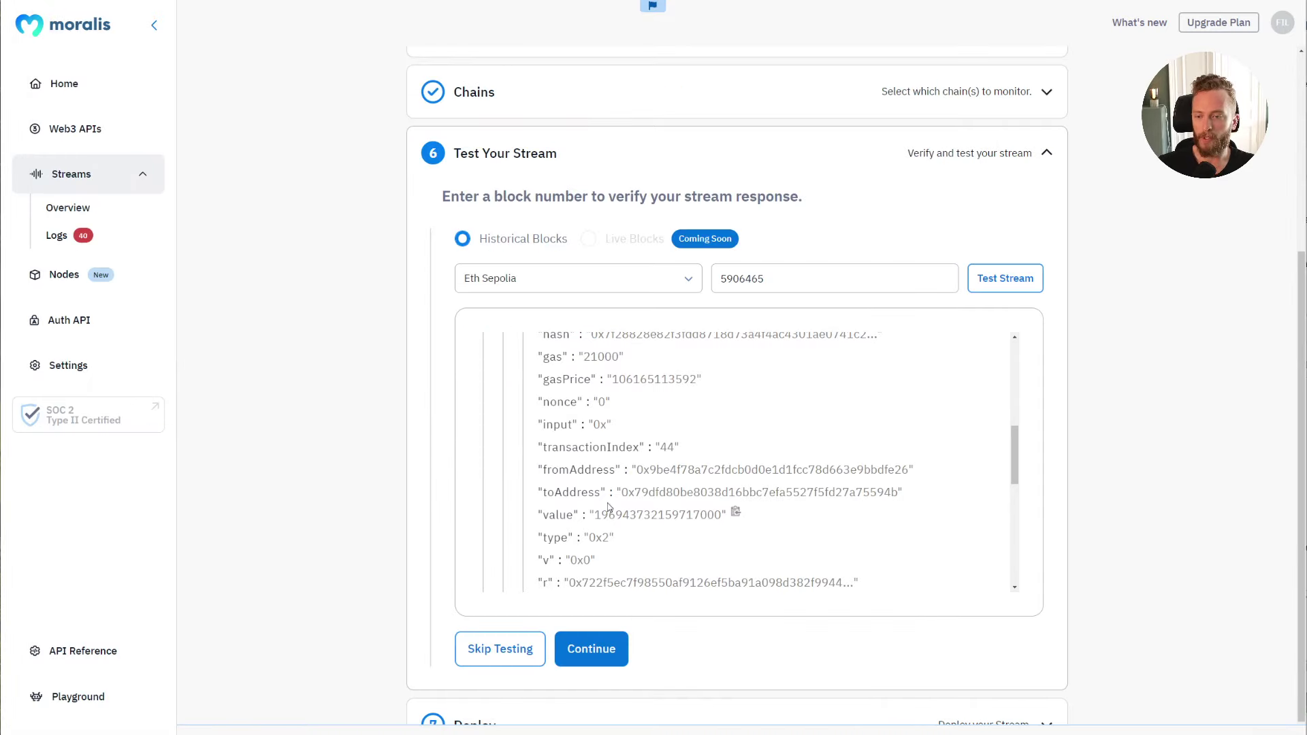
scroll(1019, 462, "down", 5)
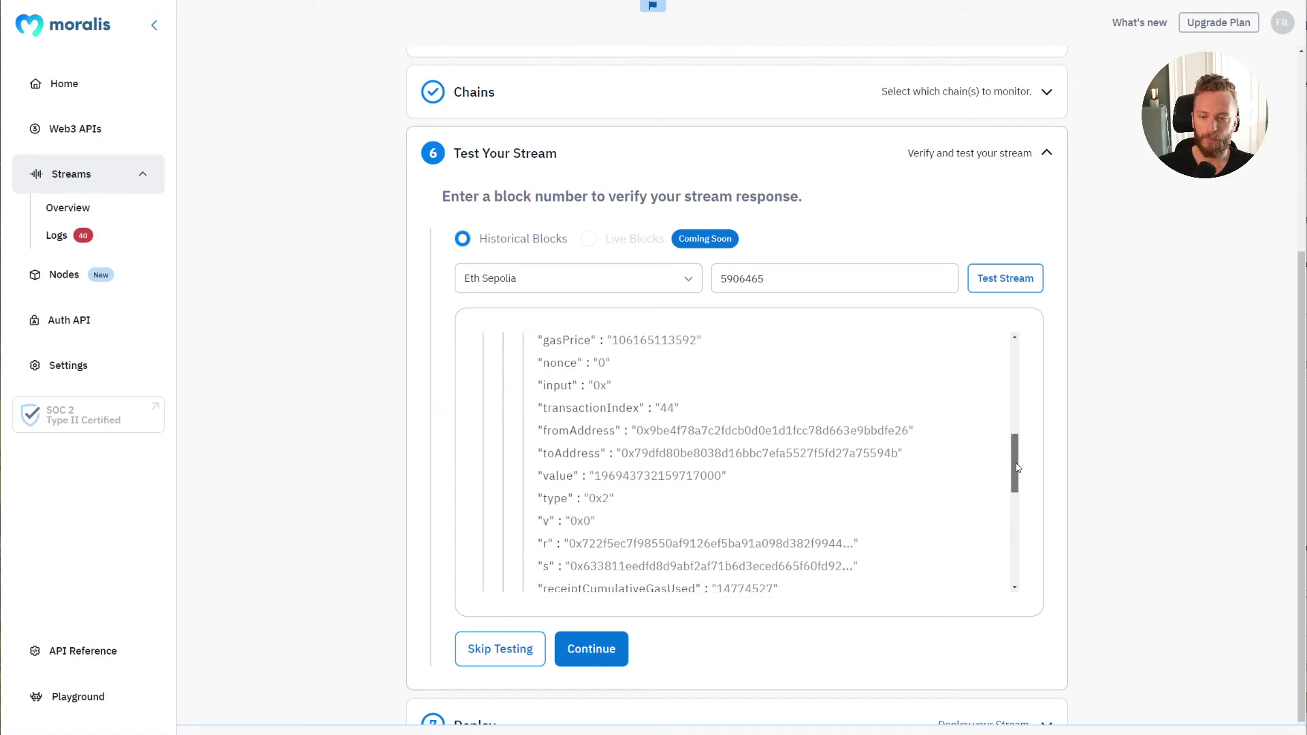
scroll(1025, 483, "up", 4)
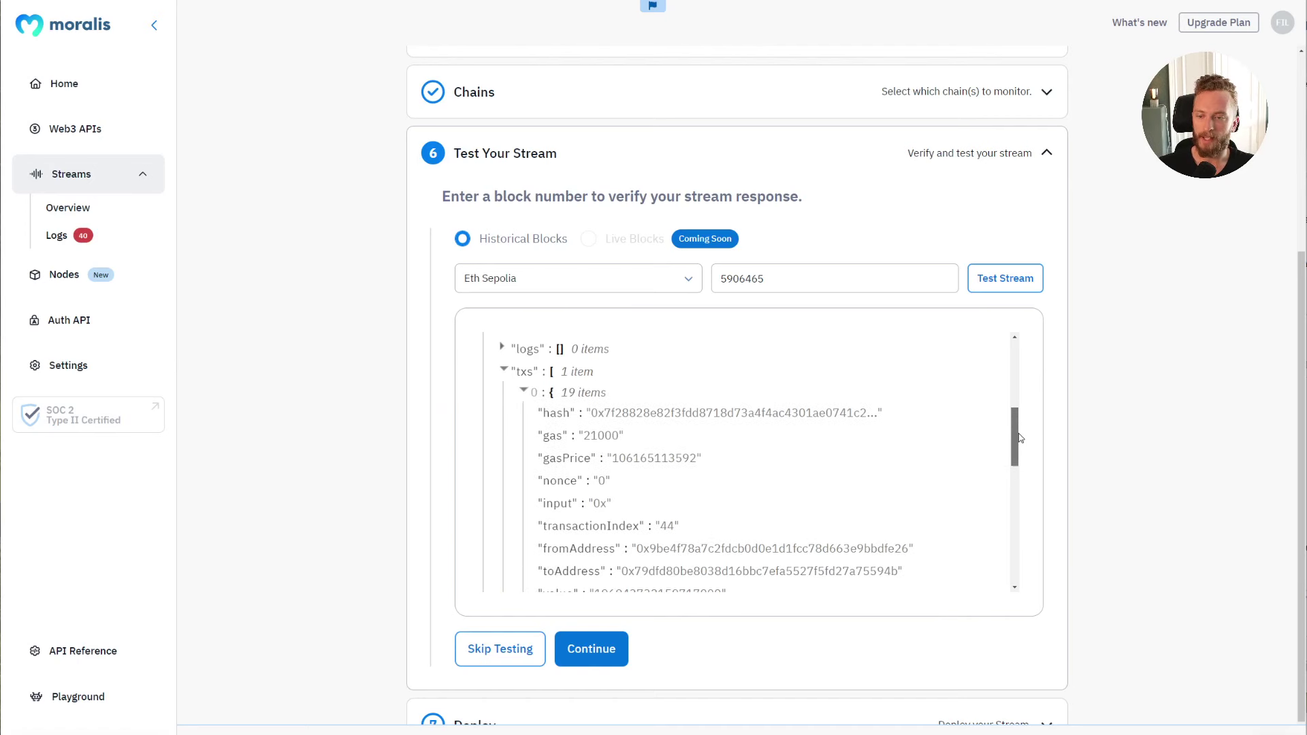
mouse_move(1019, 438)
left_mouse_down()
mouse_move(1018, 471)
mouse_move(1018, 440)
left_mouse_up()
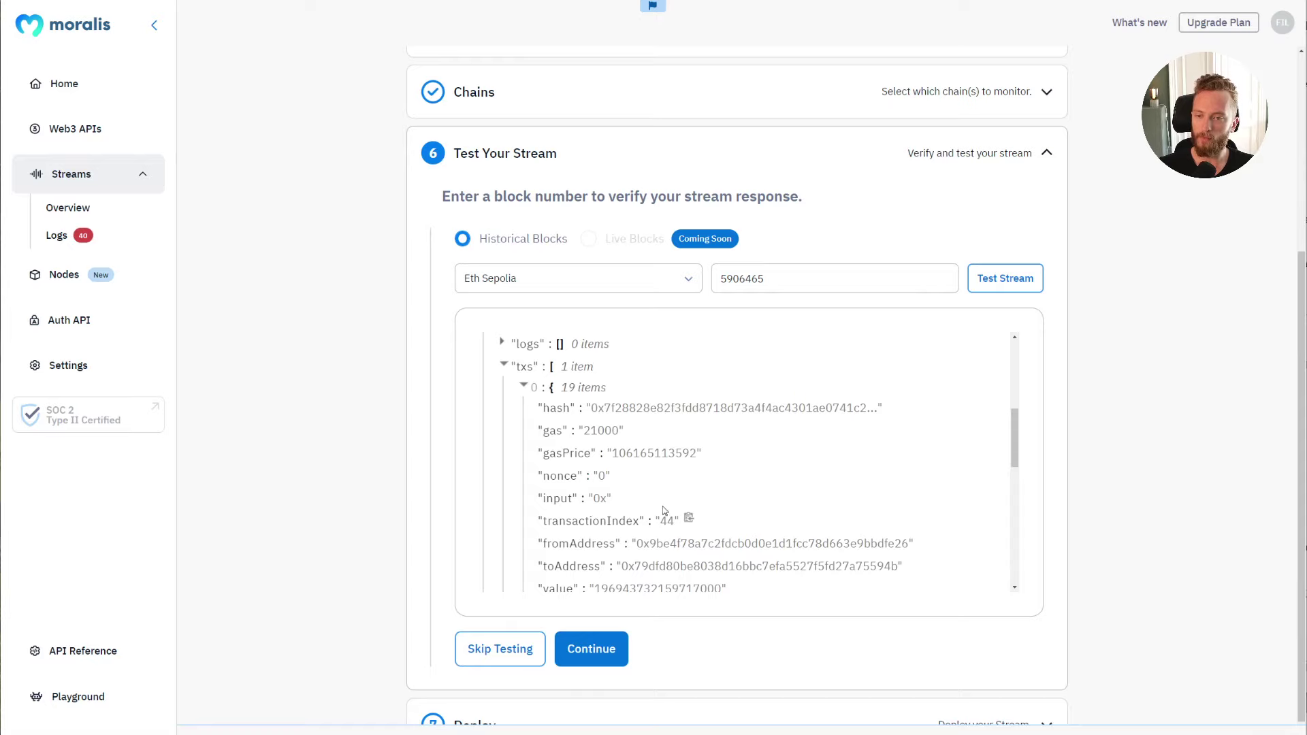
scroll(653, 514, "up", 3)
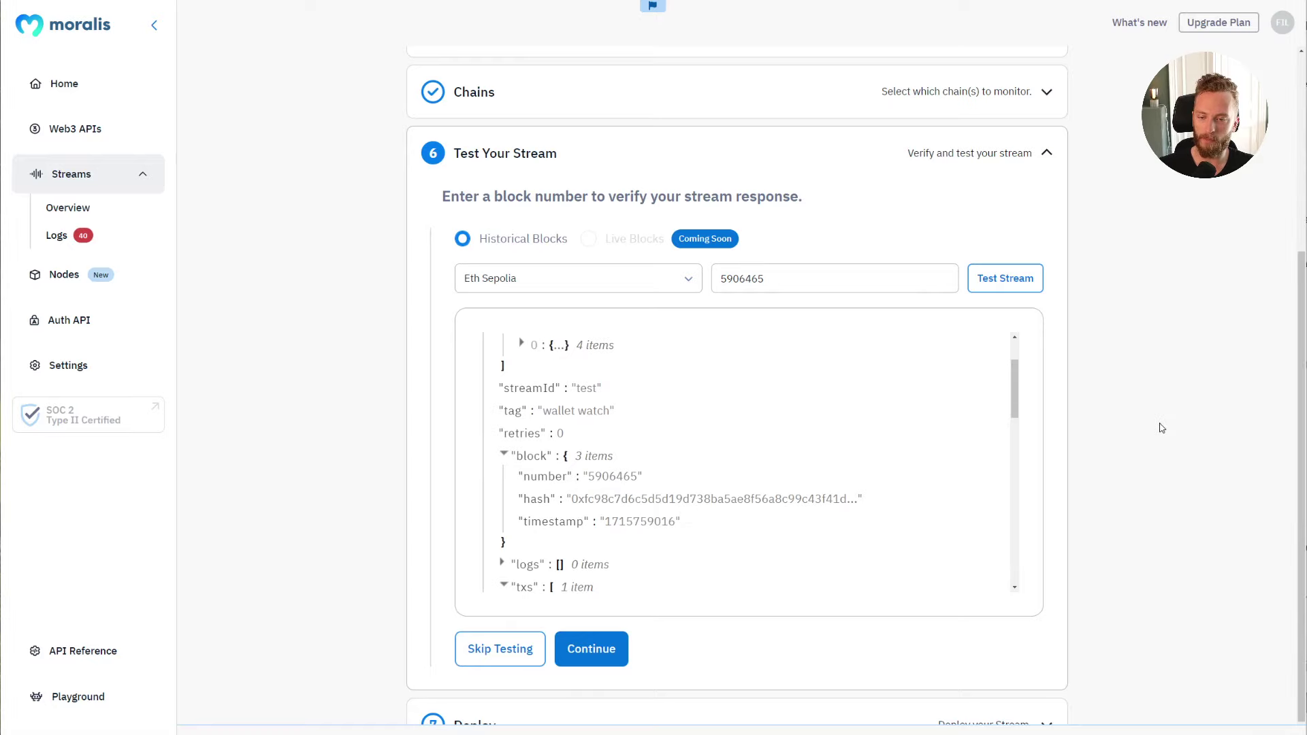
key("alt+Tab")
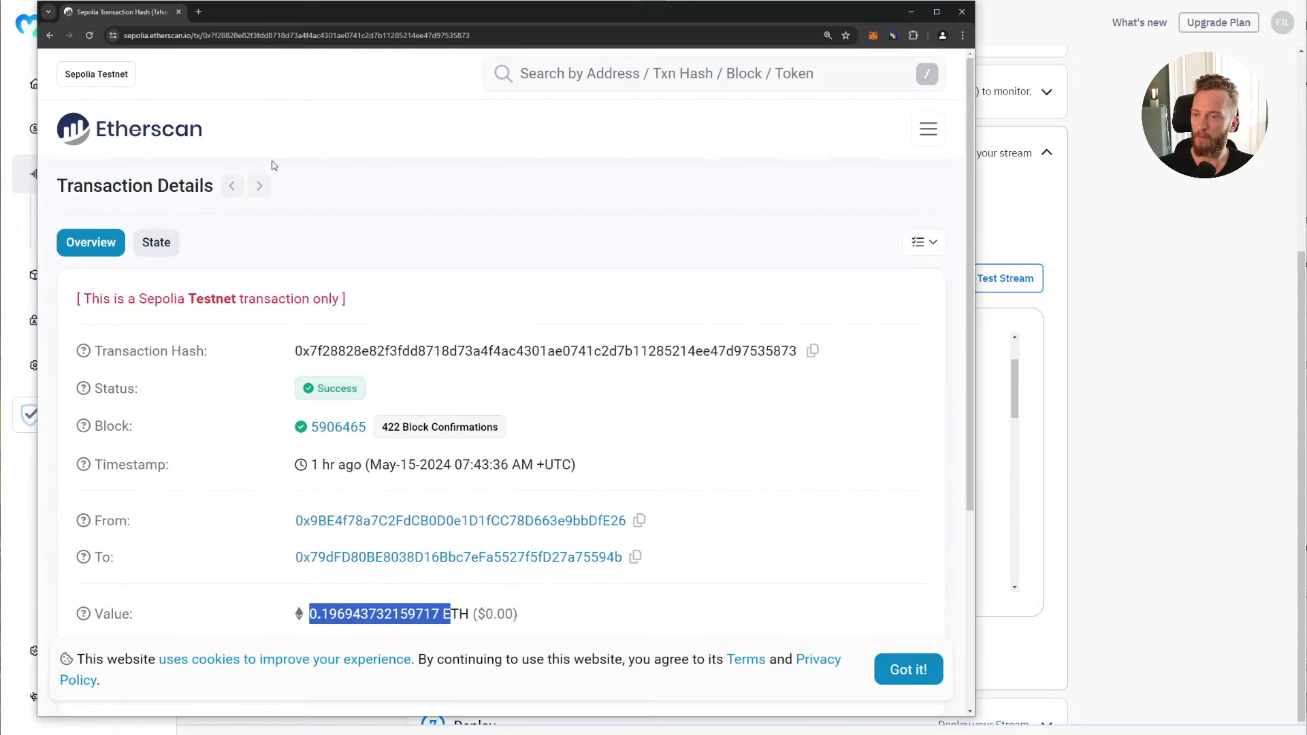
Step: Copy block 5906562 from the wallet's Token Transfers (ERC-20) tab into Moralis' block field
left_click(56, 35)
scroll(391, 286, "down", 4)
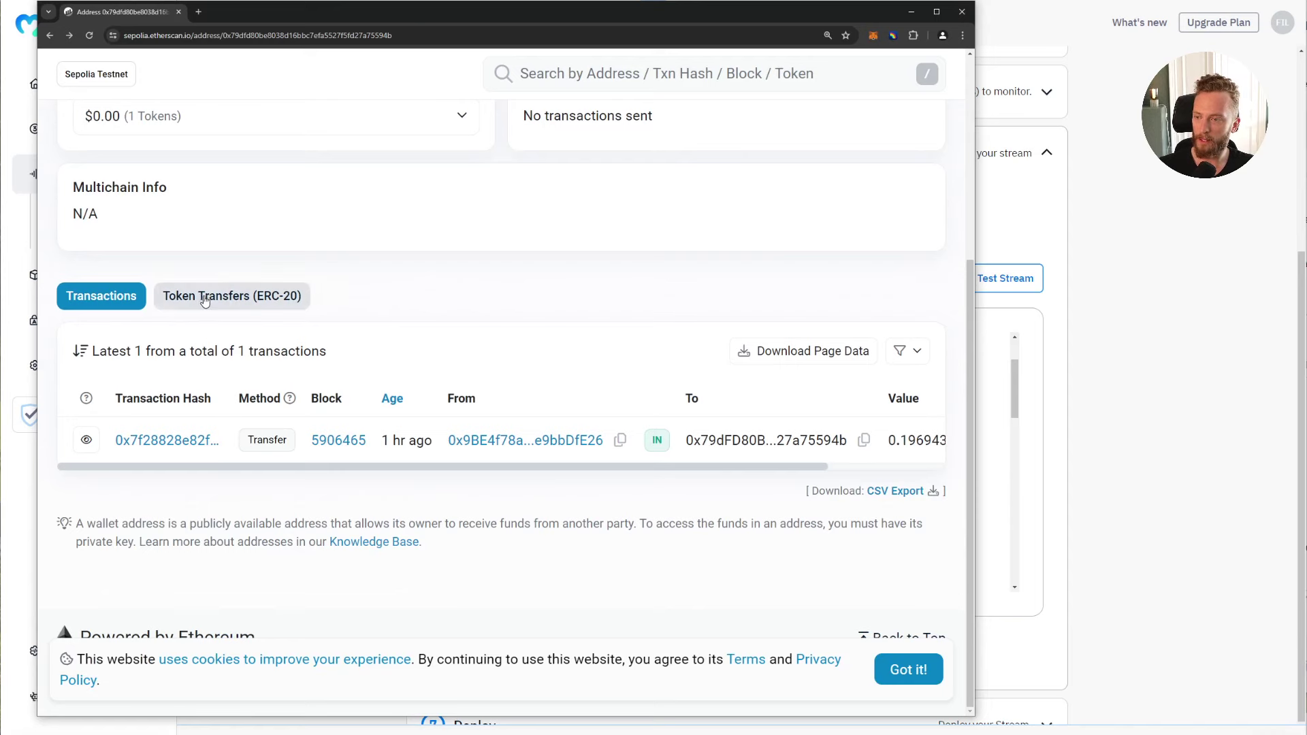
left_click(226, 294)
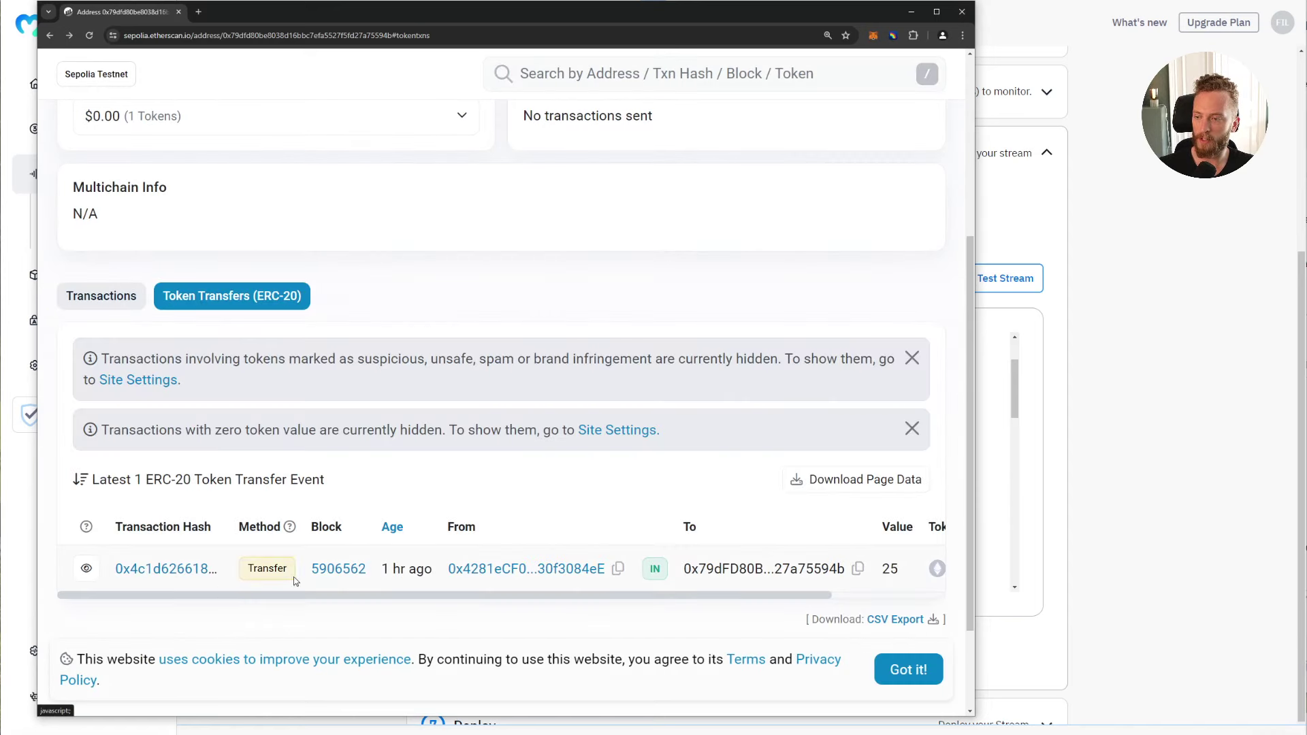
left_click_drag(372, 580, 308, 571)
key("ctrl+c")
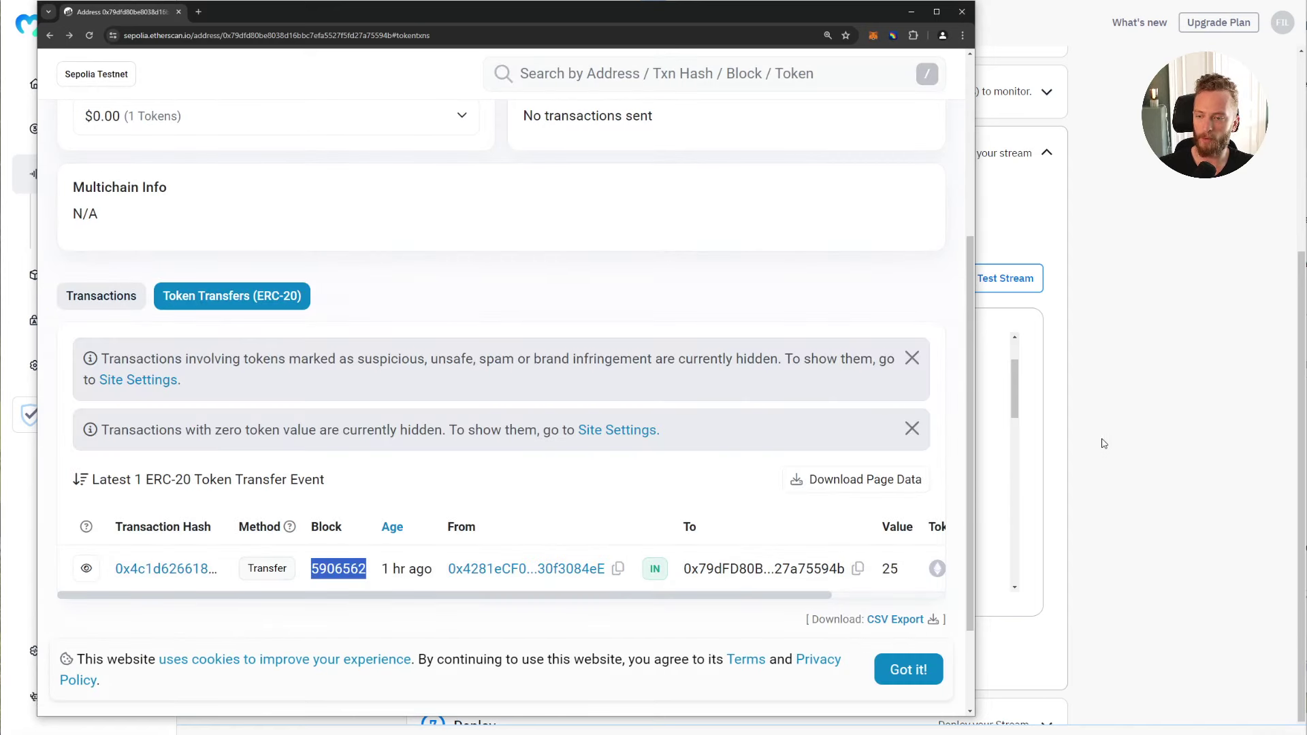
key("alt+Tab")
left_click(762, 278)
Step: Replace the test block number with 5906562 and rerun the stream test
key("ctrl+v")
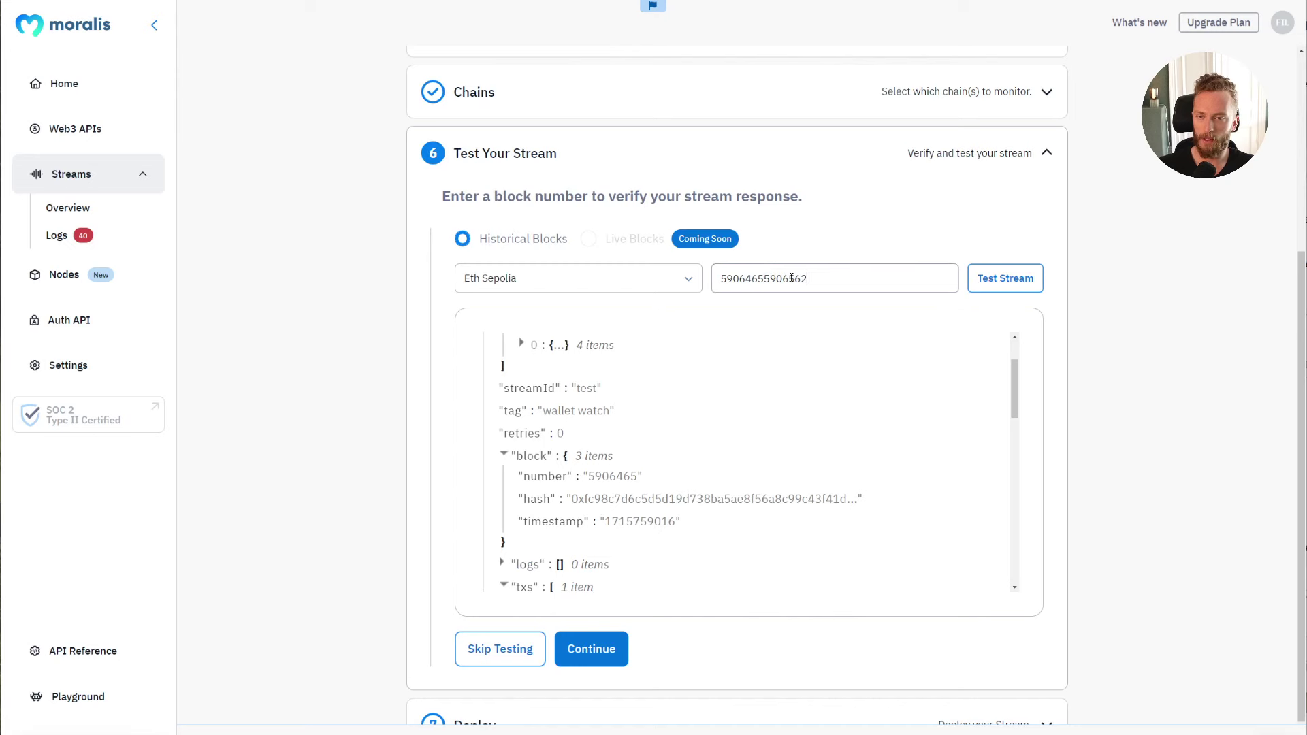
key("ctrl+a")
key("ctrl+v")
left_click(1005, 279)
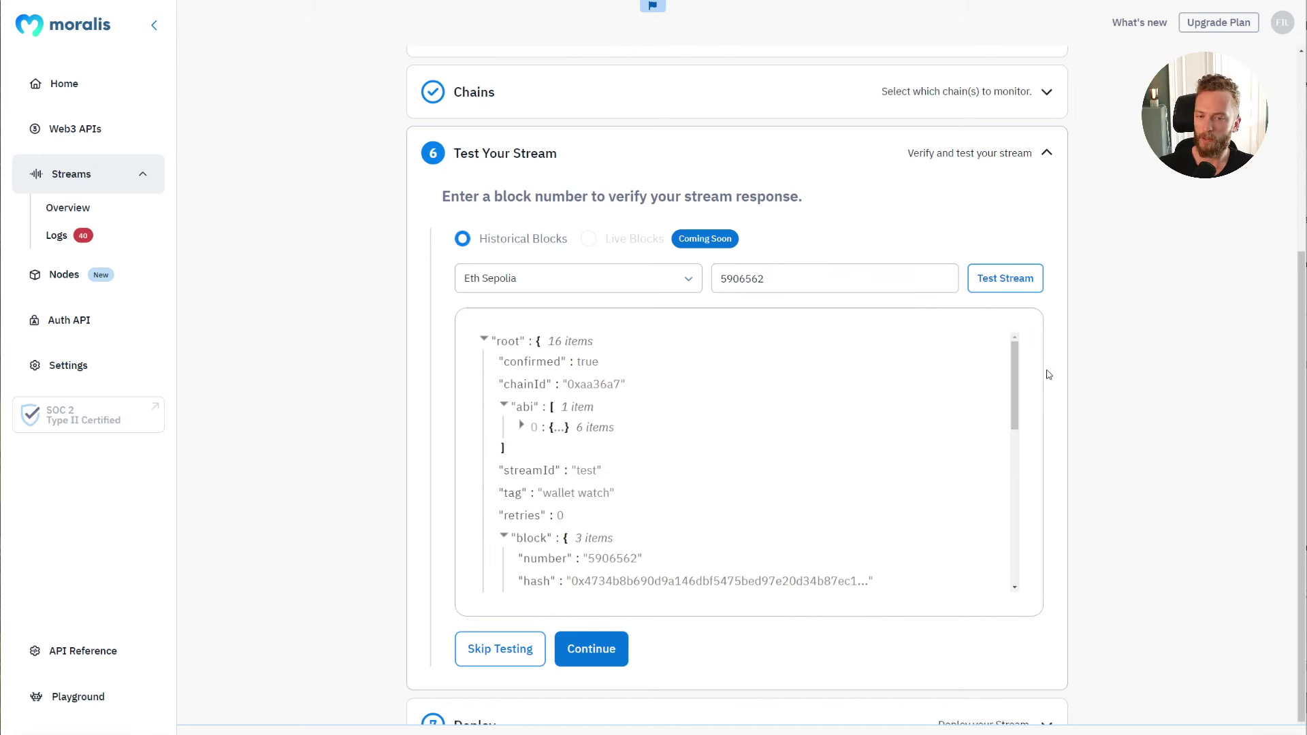
left_click_drag(1019, 359, 1015, 472)
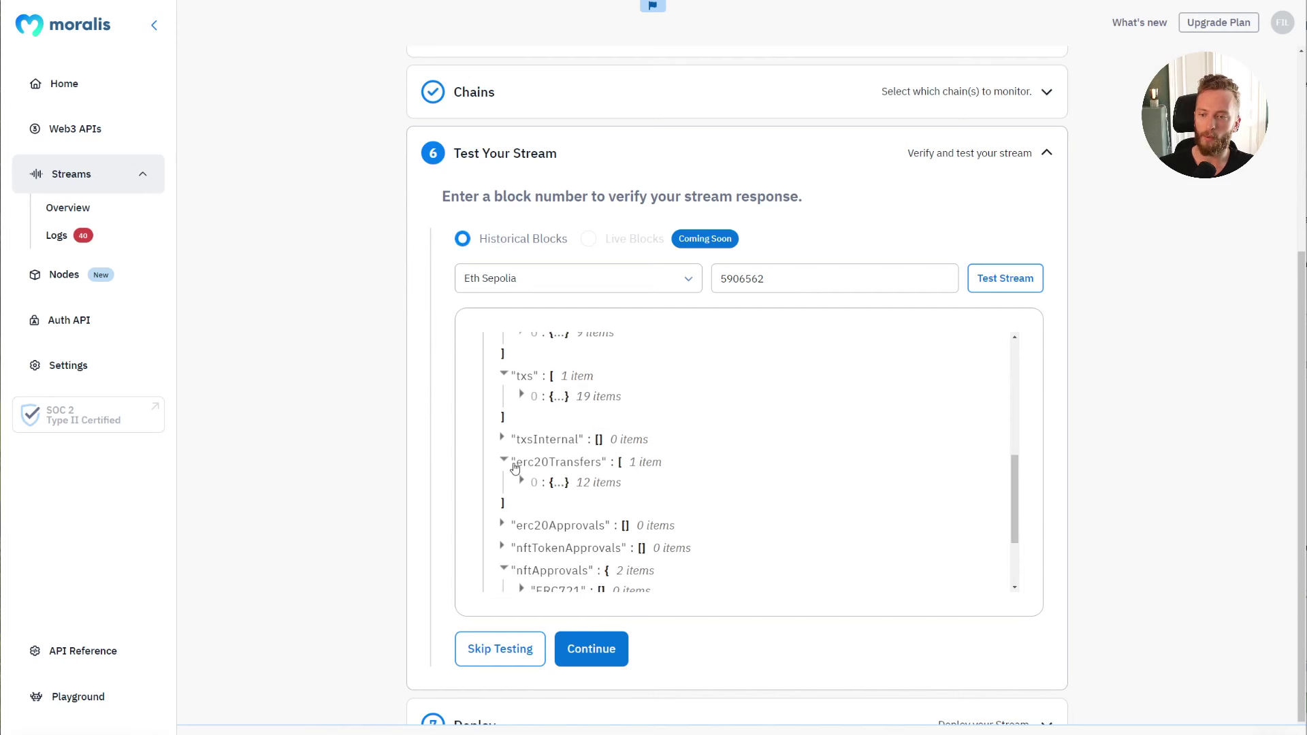
Step: Inspect the first erc20Transfers entry: triggered_by, the sender address and tokenName ChainLink Token
left_click(533, 481)
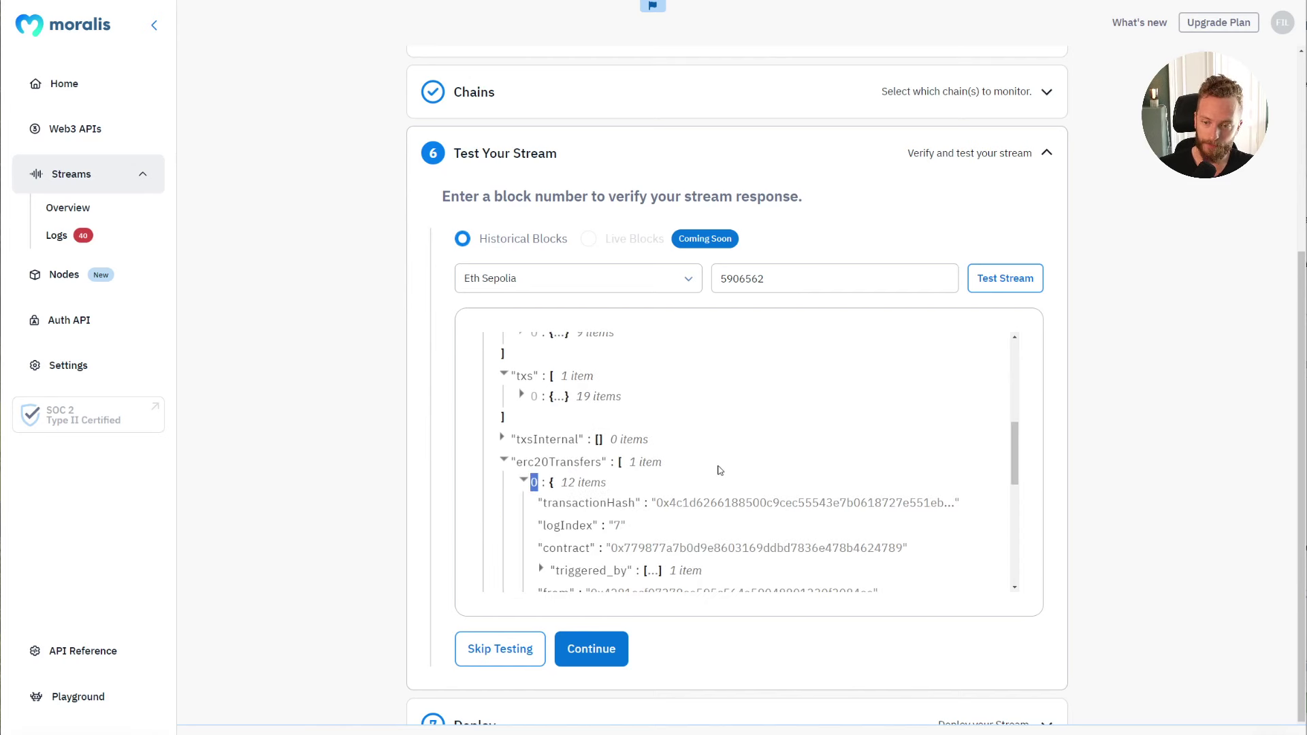
scroll(1025, 472, "down", 2)
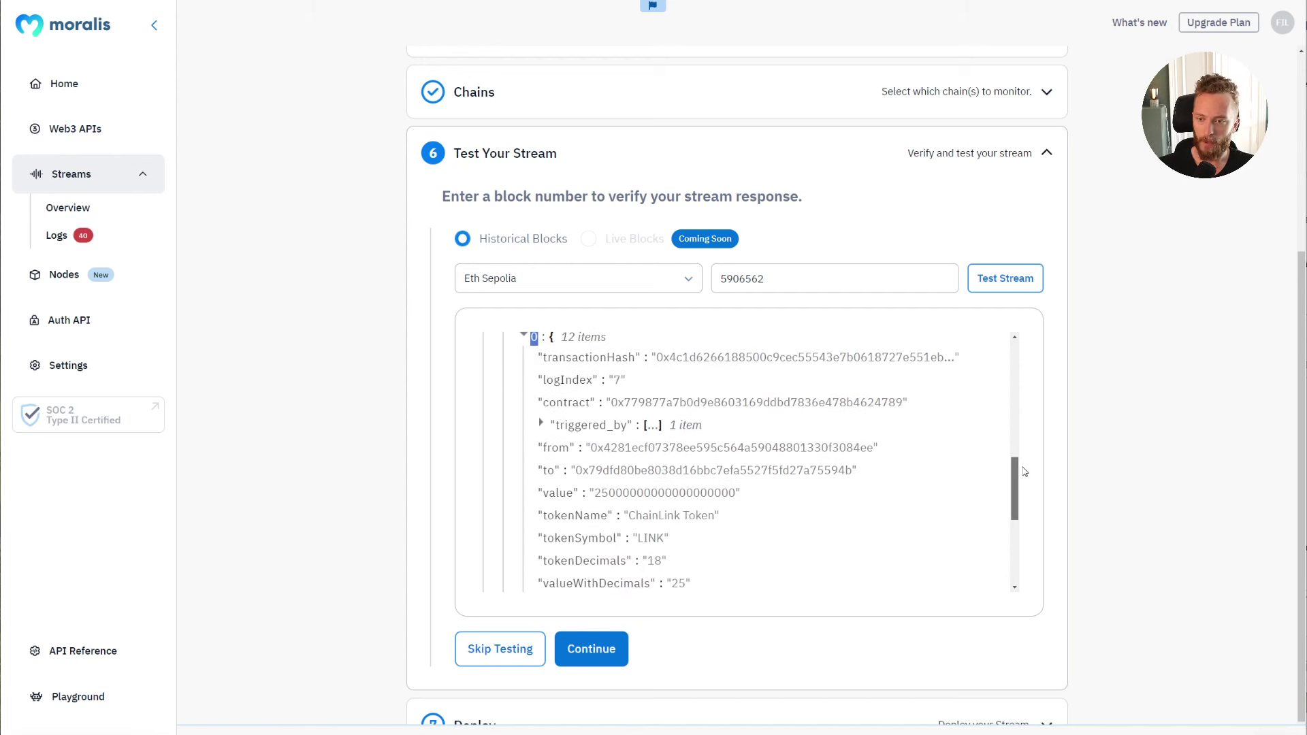
left_click(541, 424)
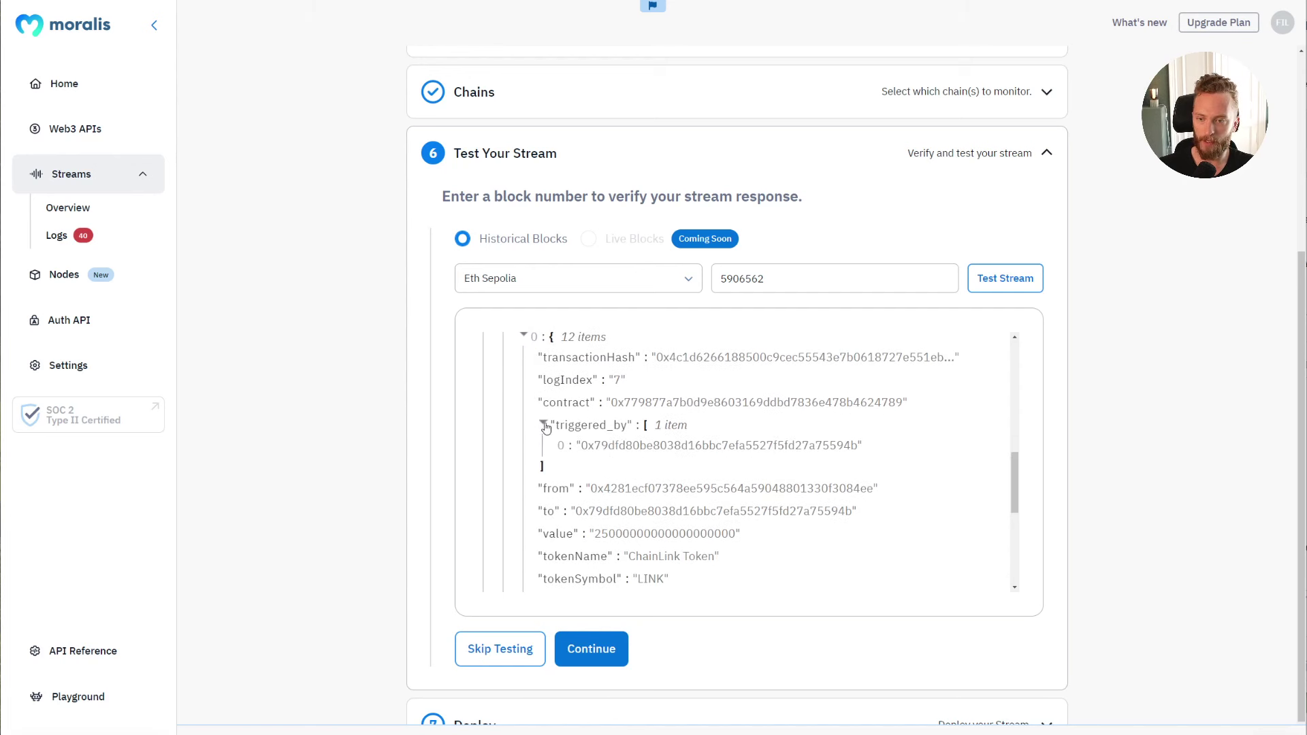
left_click(542, 423)
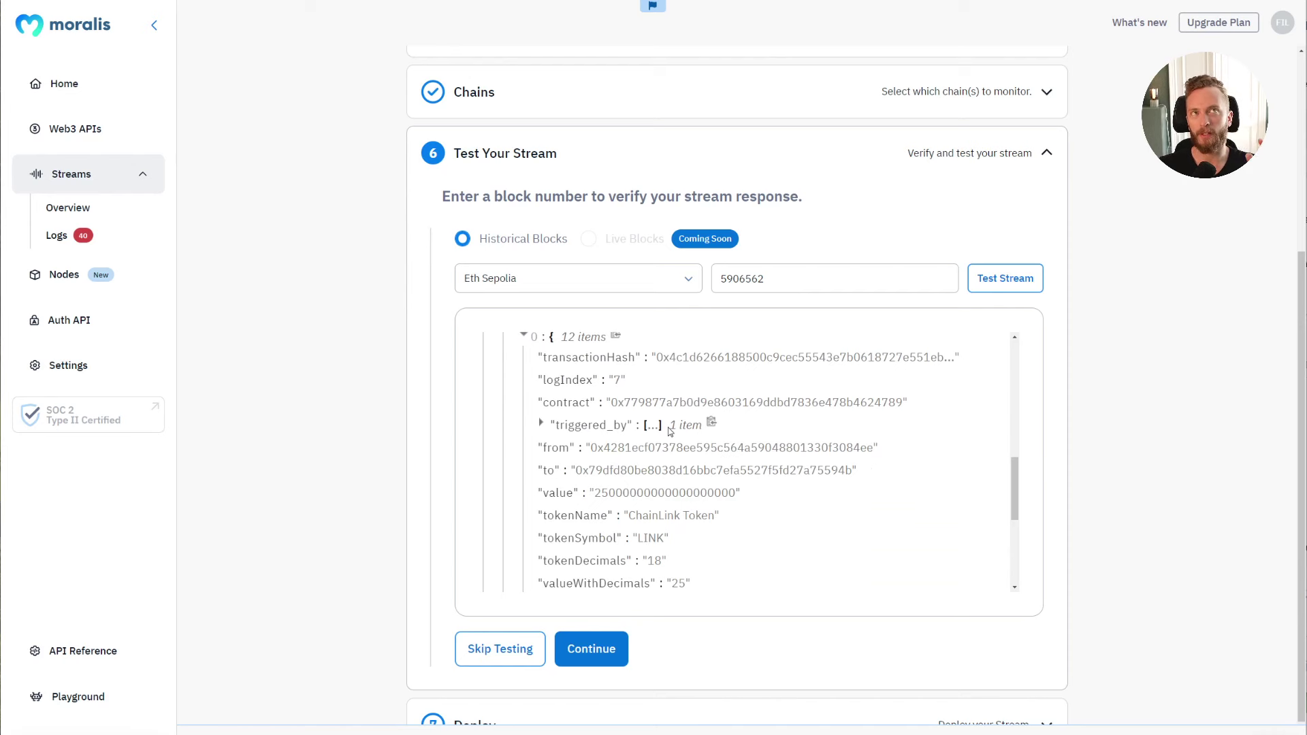
left_click_drag(596, 454, 872, 455)
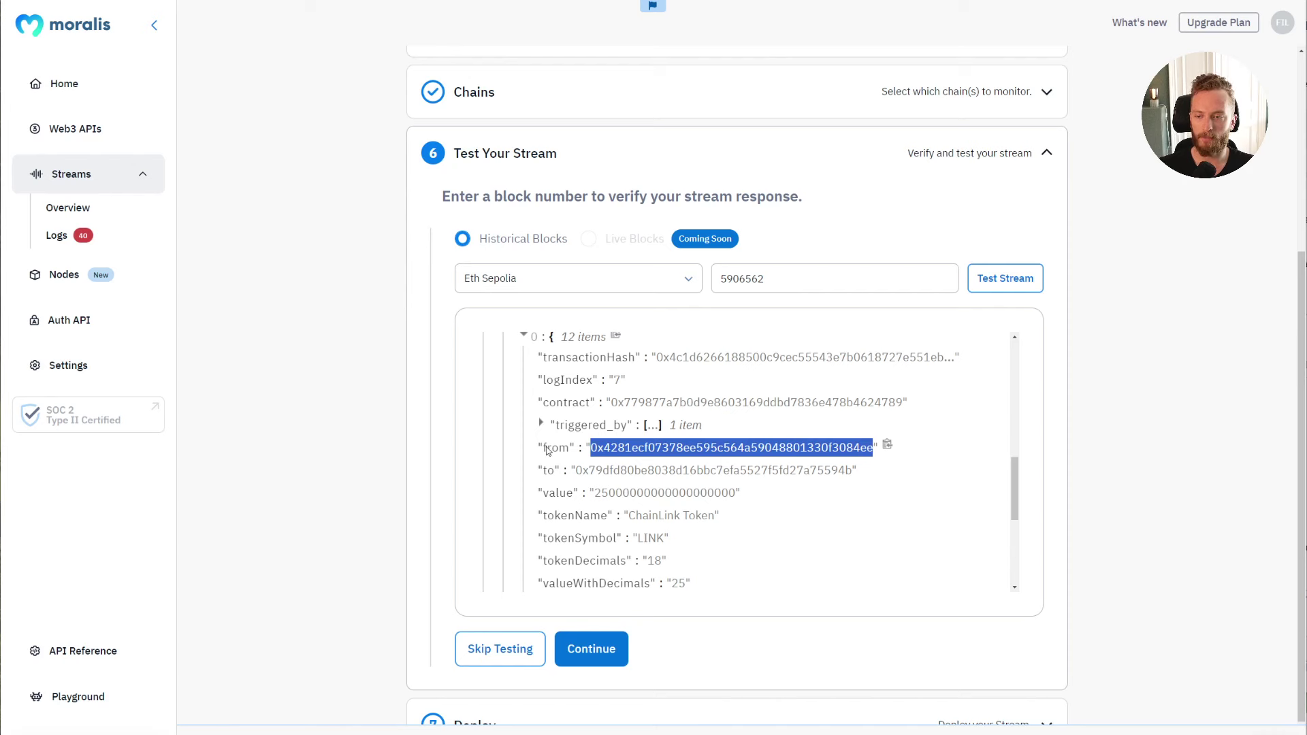
left_click(652, 425)
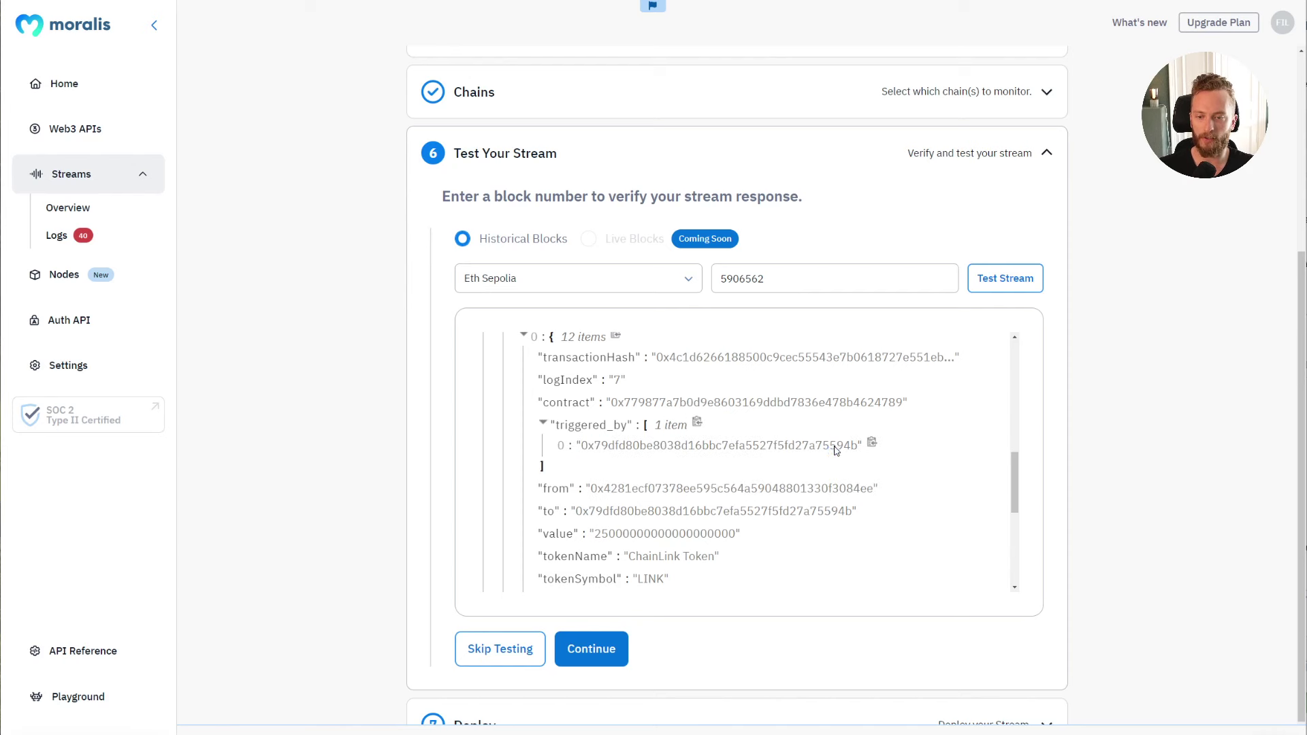
left_click(542, 423)
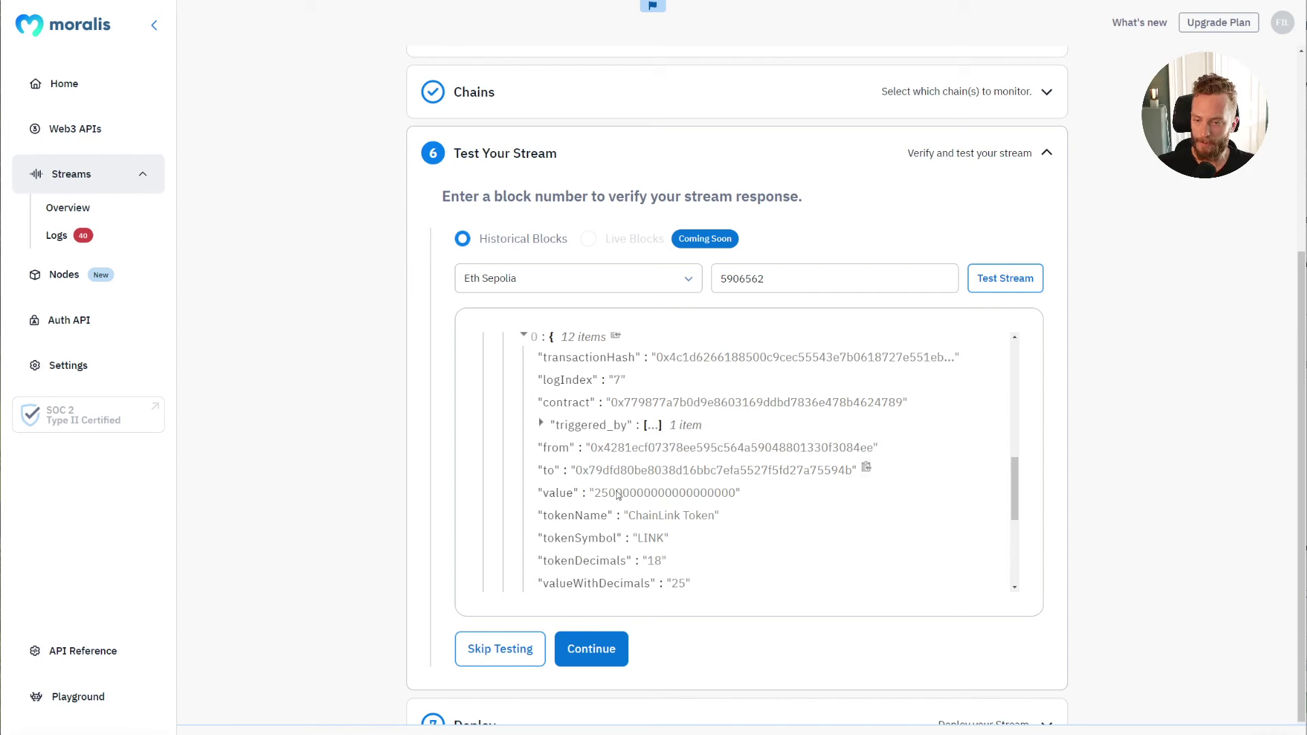
left_click_drag(537, 515, 722, 517)
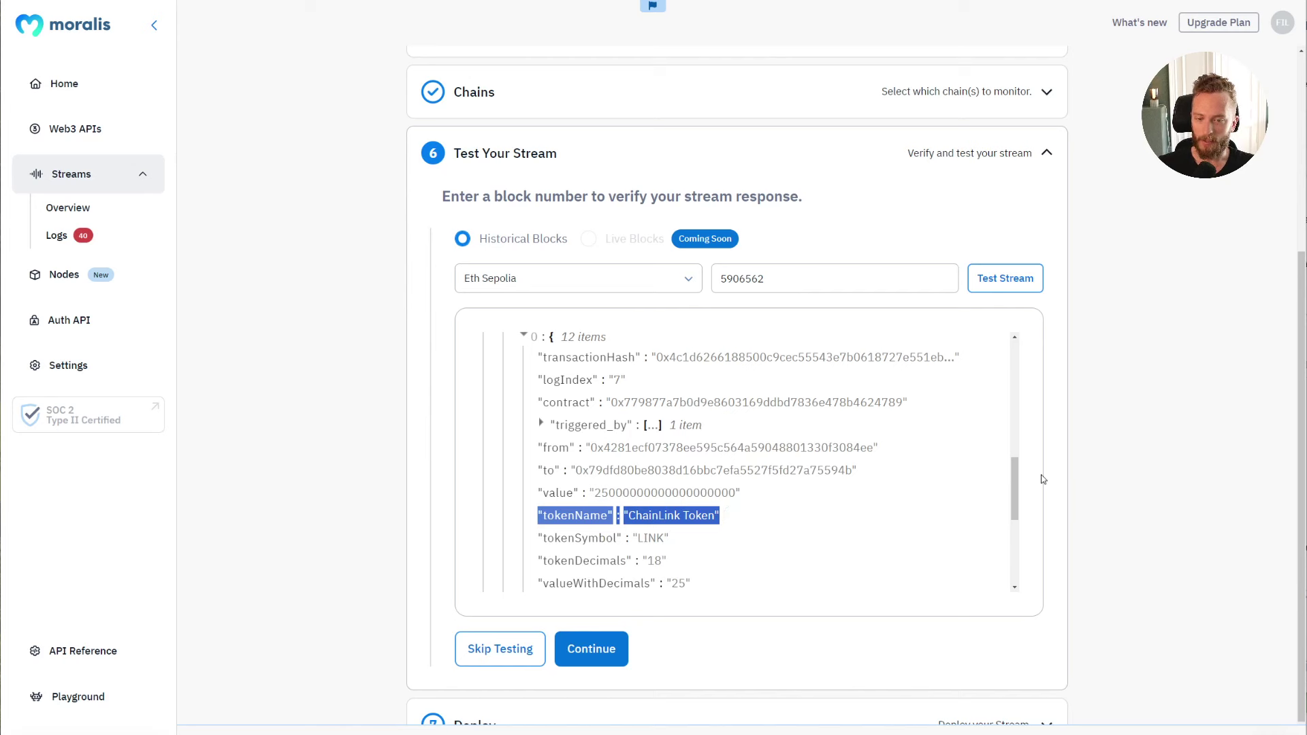
left_click_drag(1019, 474, 1021, 491)
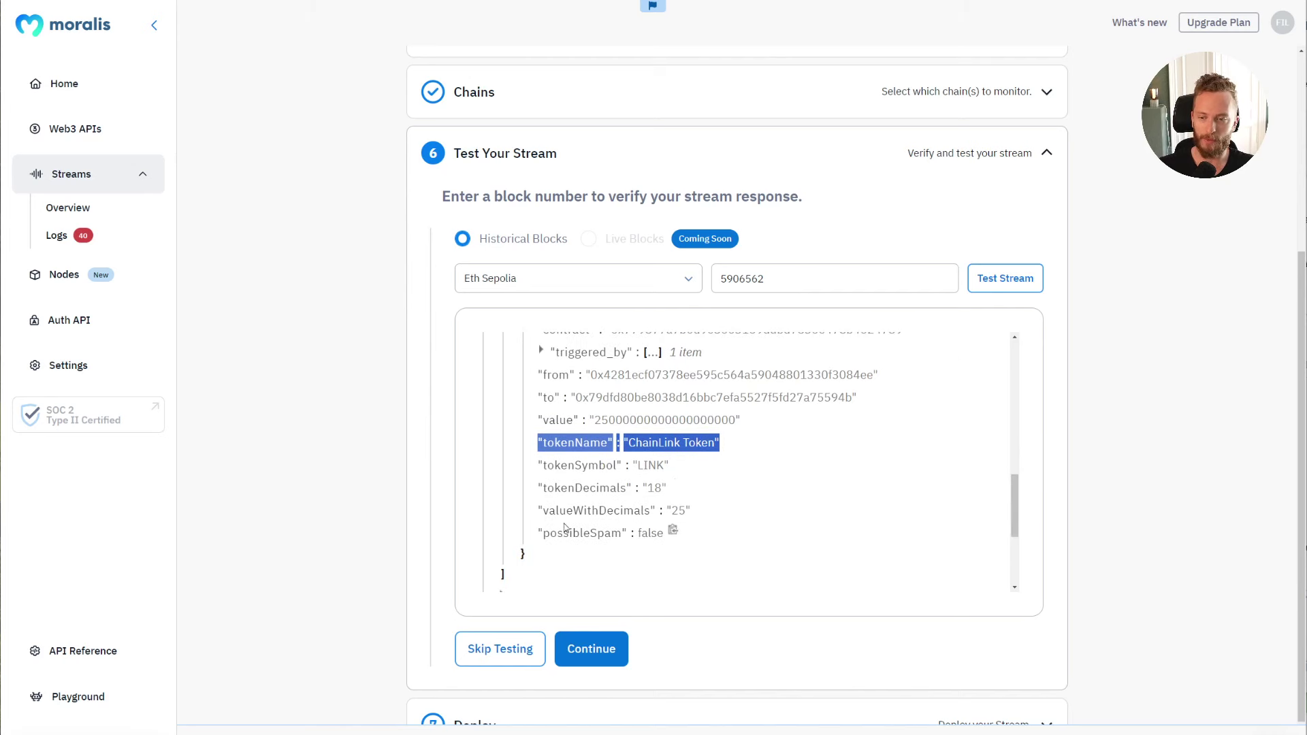
left_click(542, 518)
Step: Check valueWithDecimals 25, the raw value and possibleSpam false, then collapse erc20Transfers
left_click_drag(544, 519, 674, 513)
left_click(776, 516)
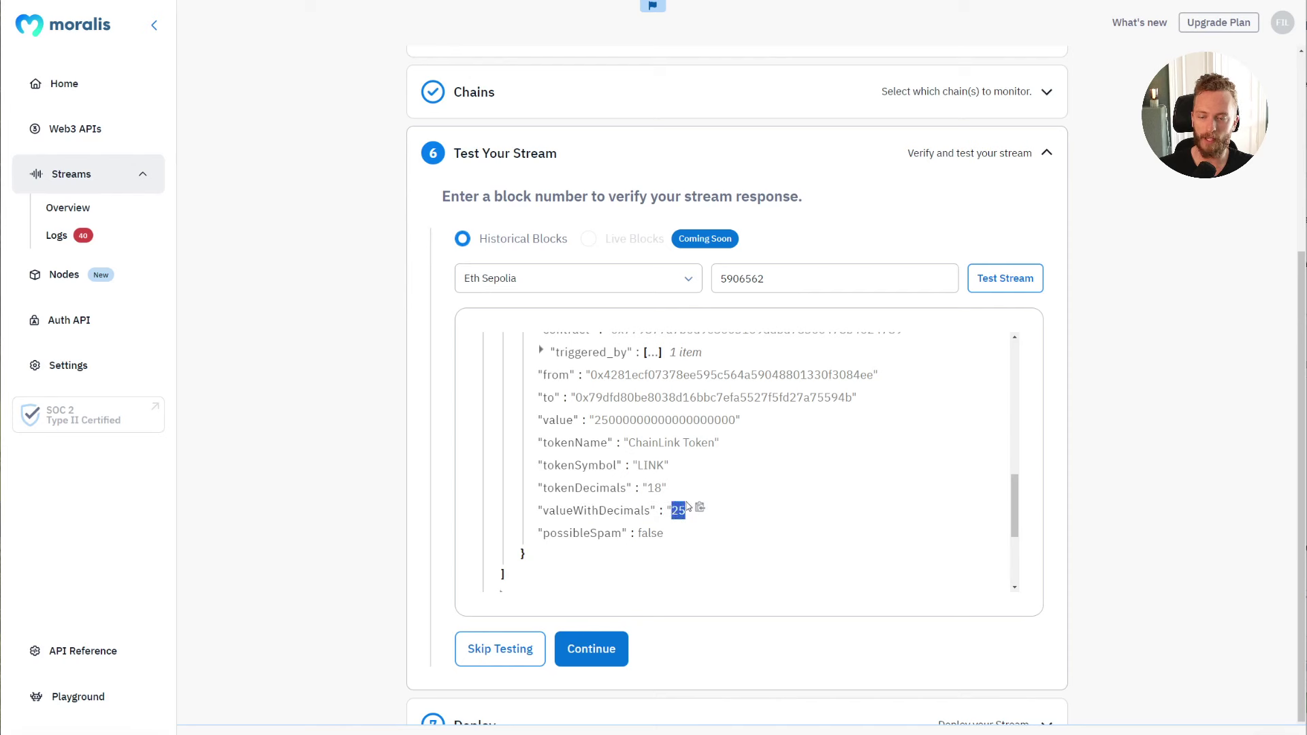
left_click_drag(594, 422, 742, 423)
left_click(843, 453)
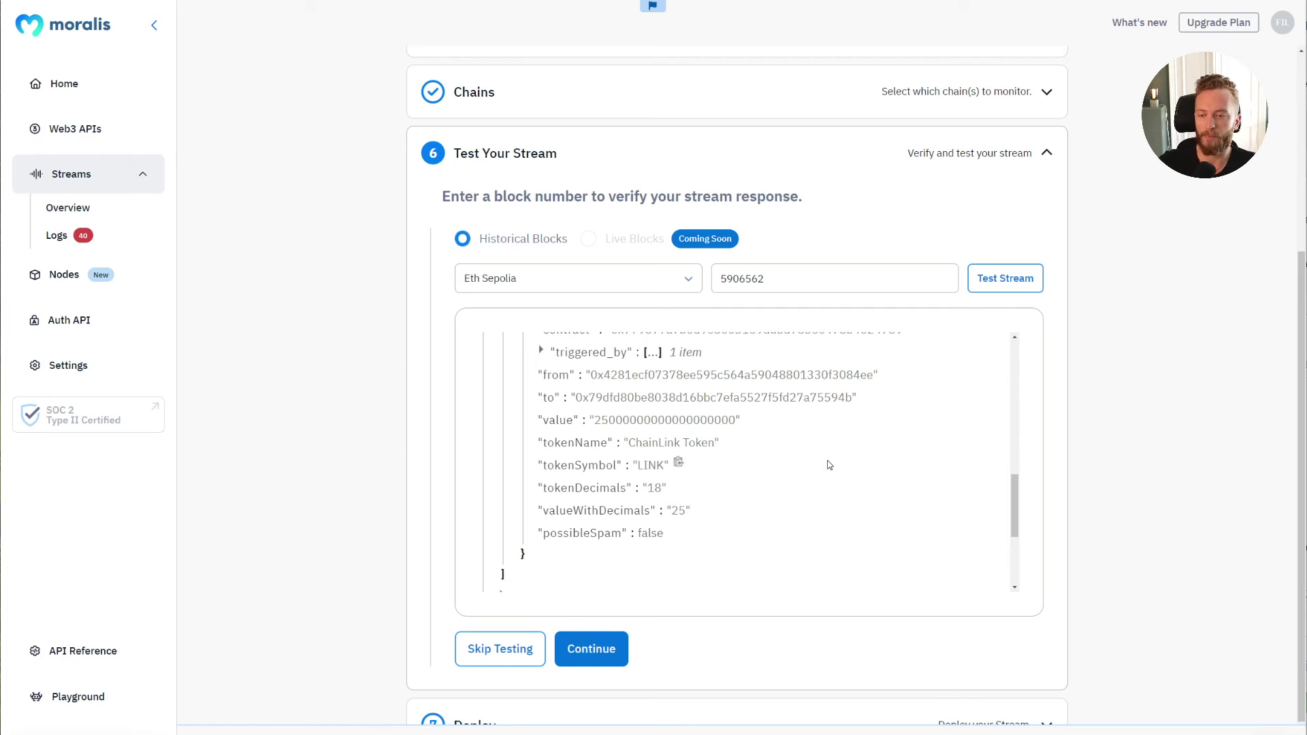
left_click_drag(542, 533, 661, 546)
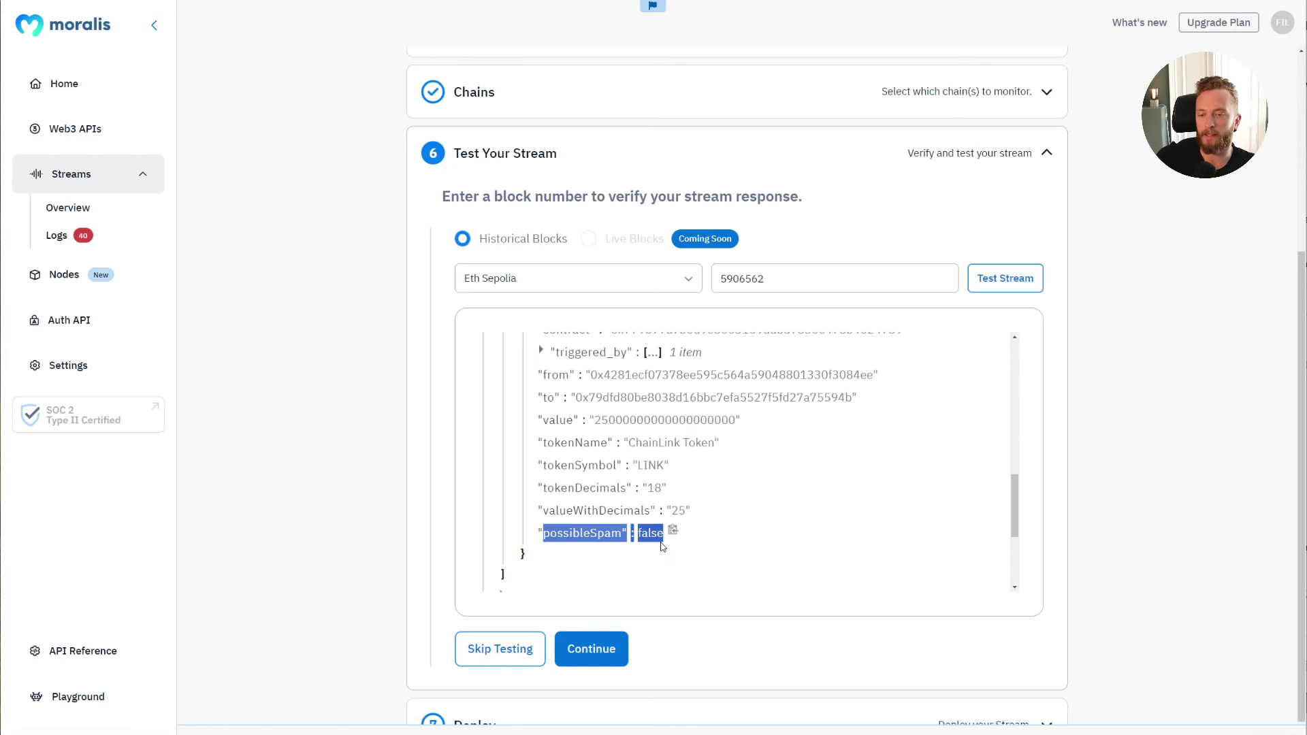
left_click(816, 534)
left_click_drag(1015, 507, 1014, 459)
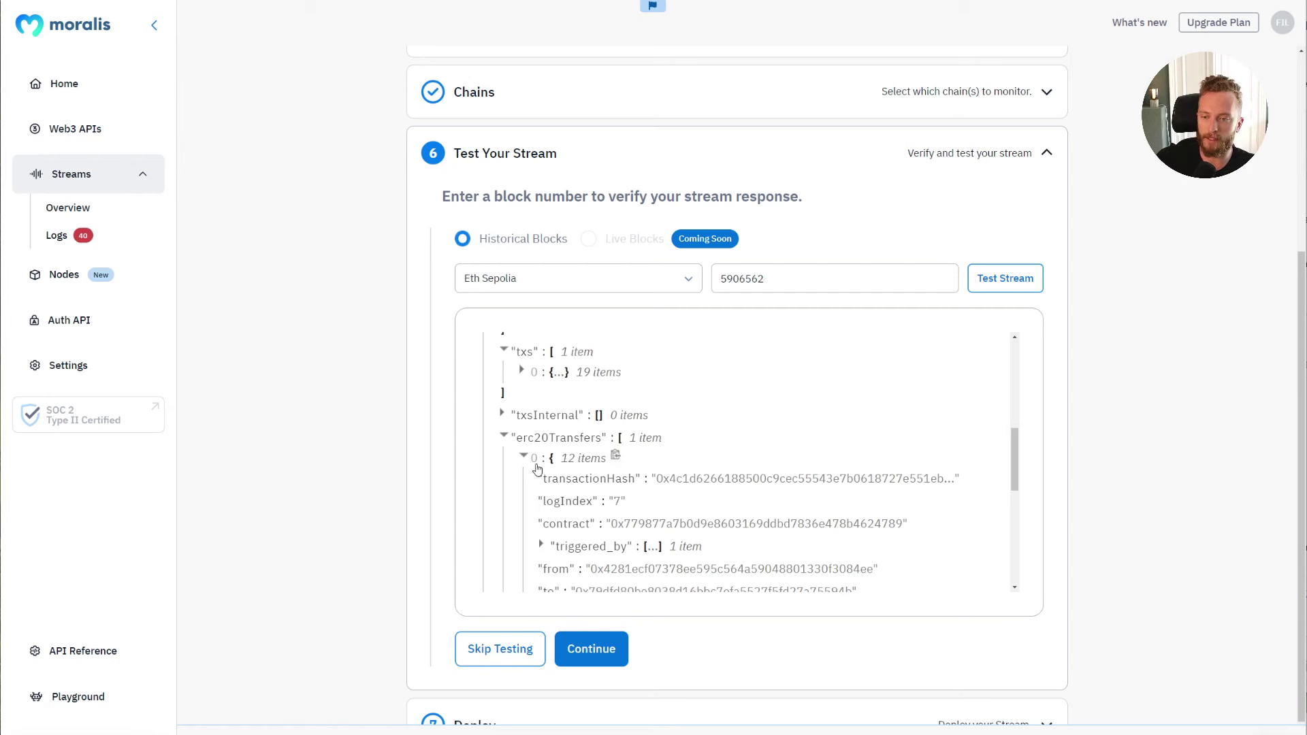
left_click(609, 444)
scroll(755, 480, "up", 10)
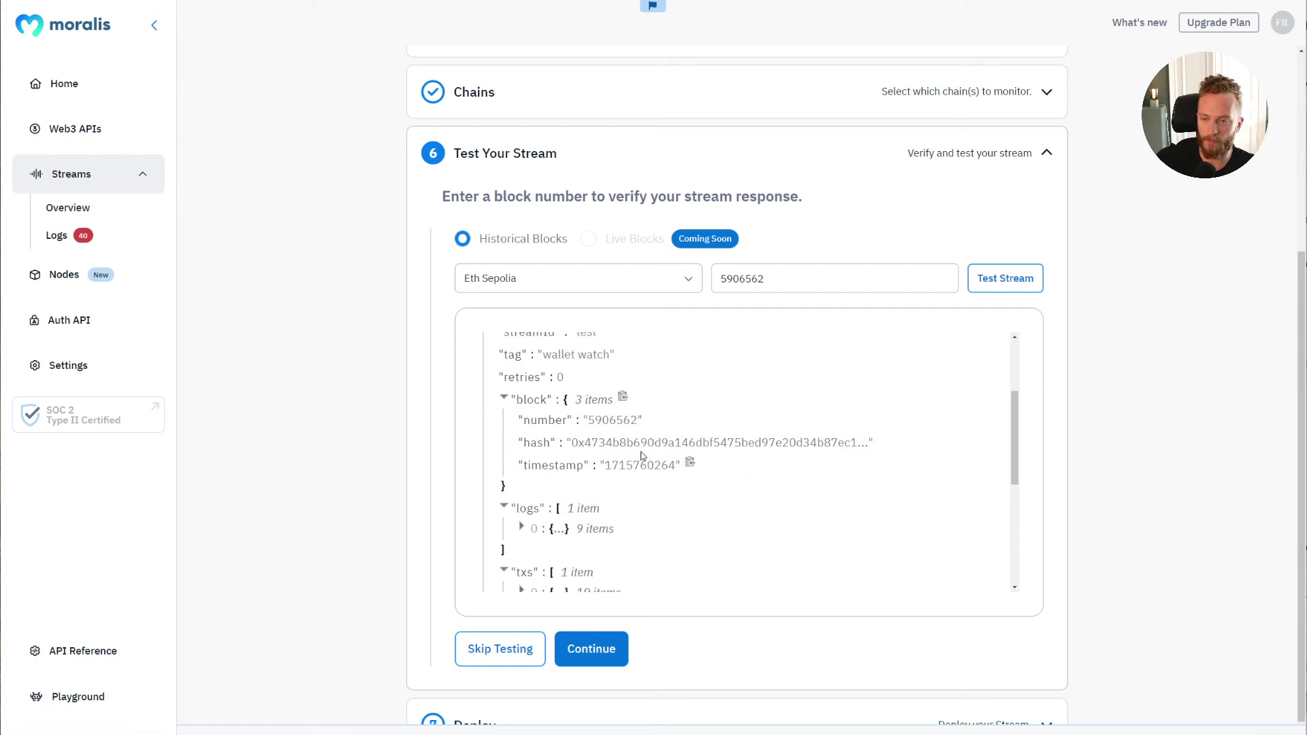
Step: Collapse the test response, advance to the Deploy step, and switch to the Webhook.site tab
left_click(484, 339)
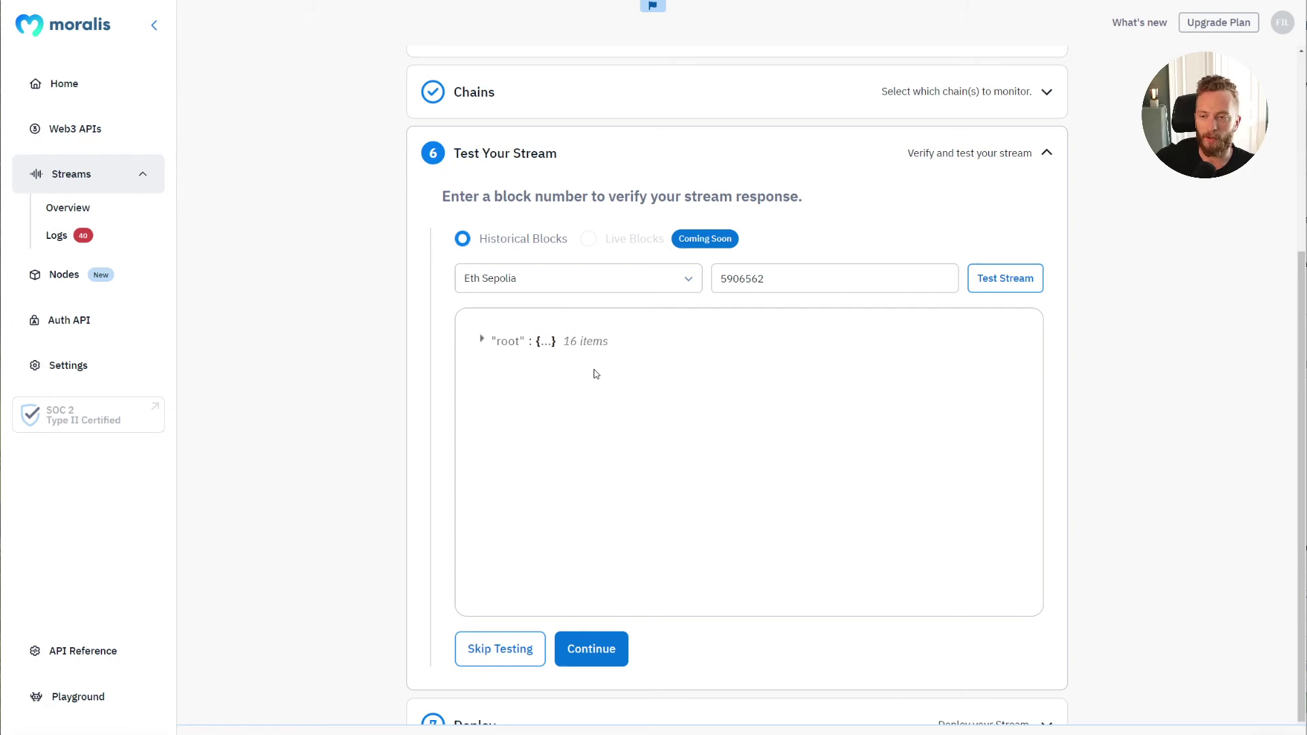
scroll(748, 419, "down", 2)
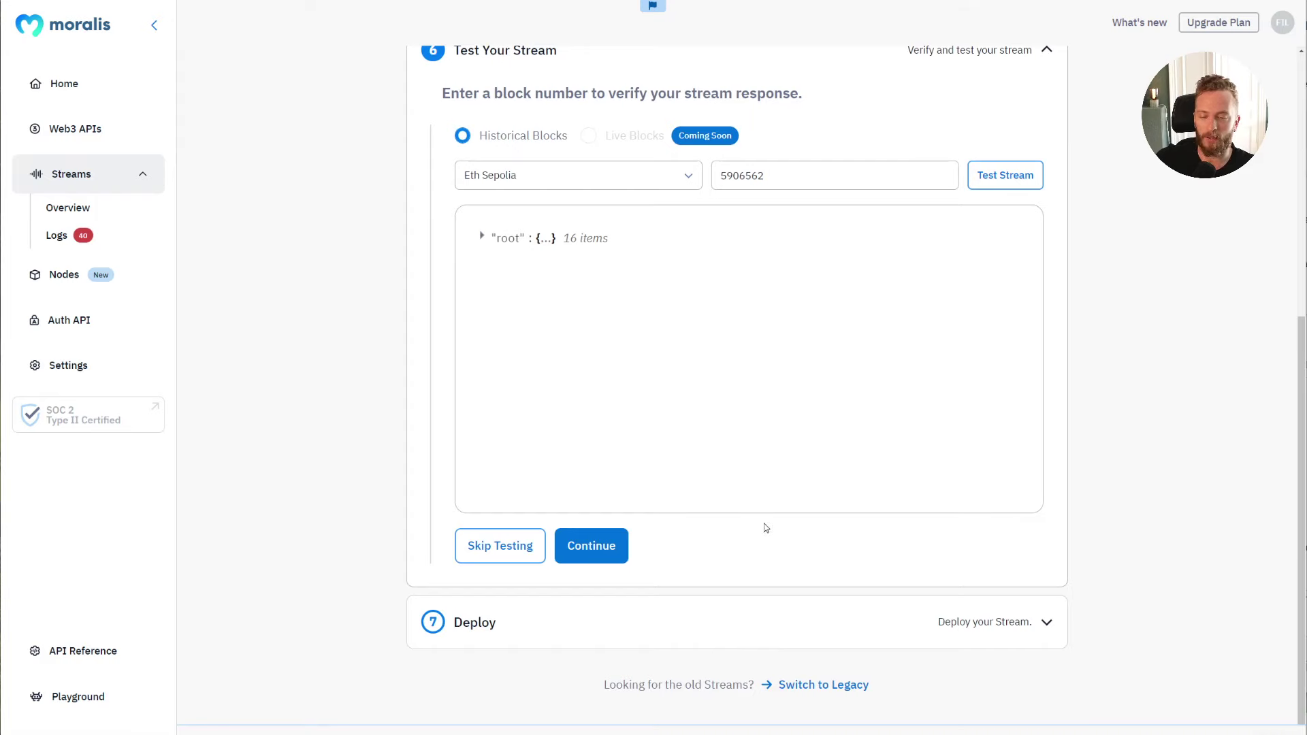
left_click(616, 549)
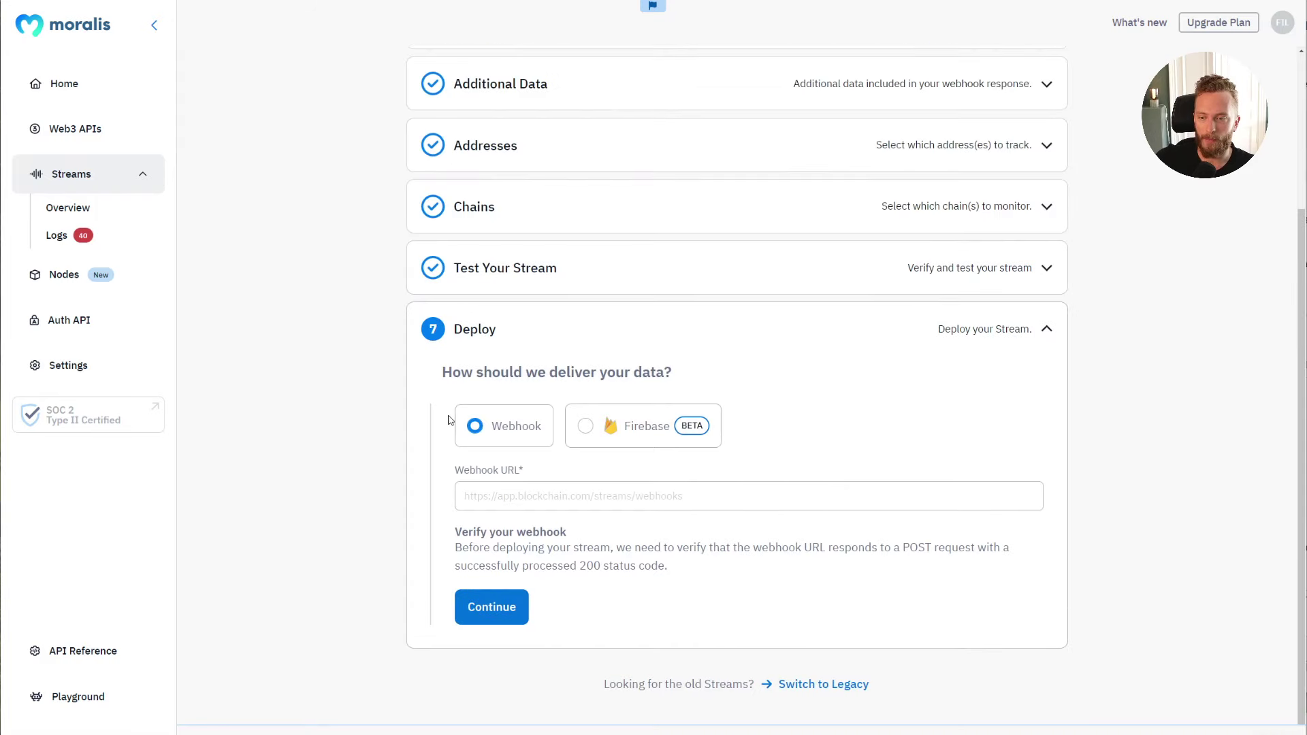
left_click_drag(452, 372, 676, 375)
left_click(676, 375)
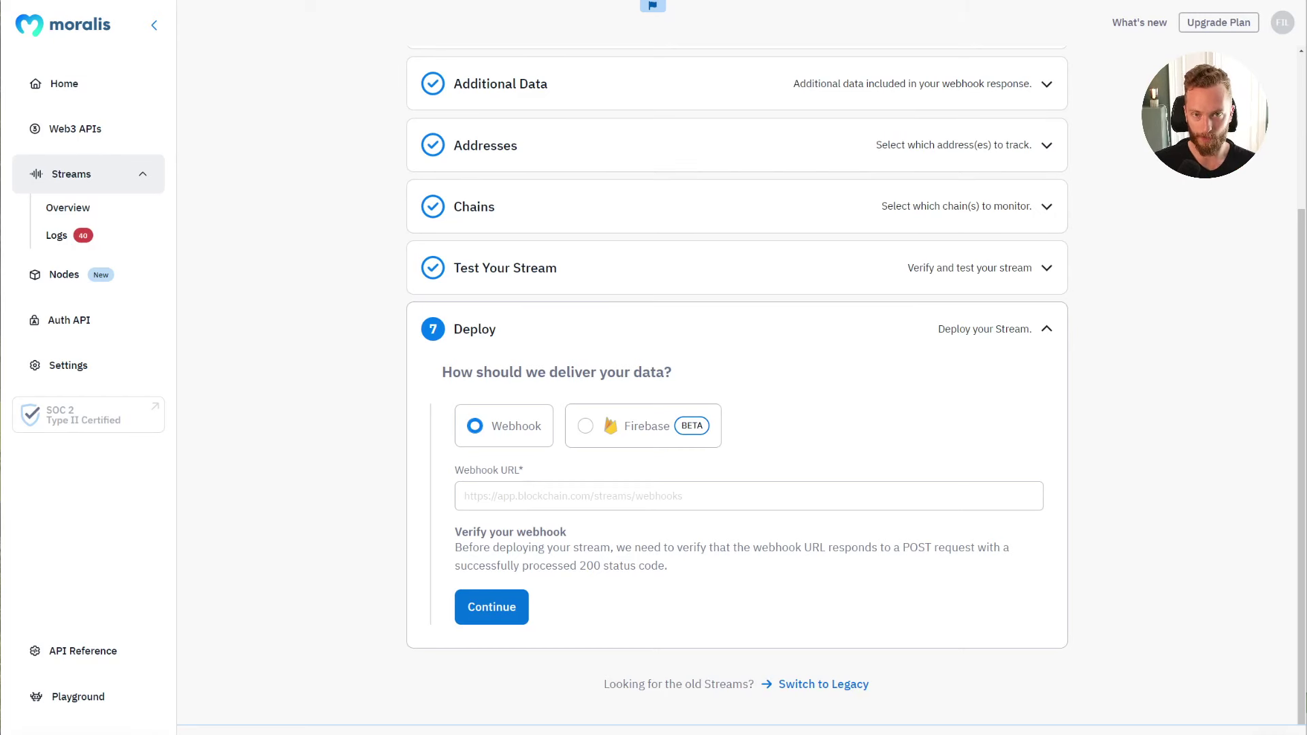
key("ctrl+Tab")
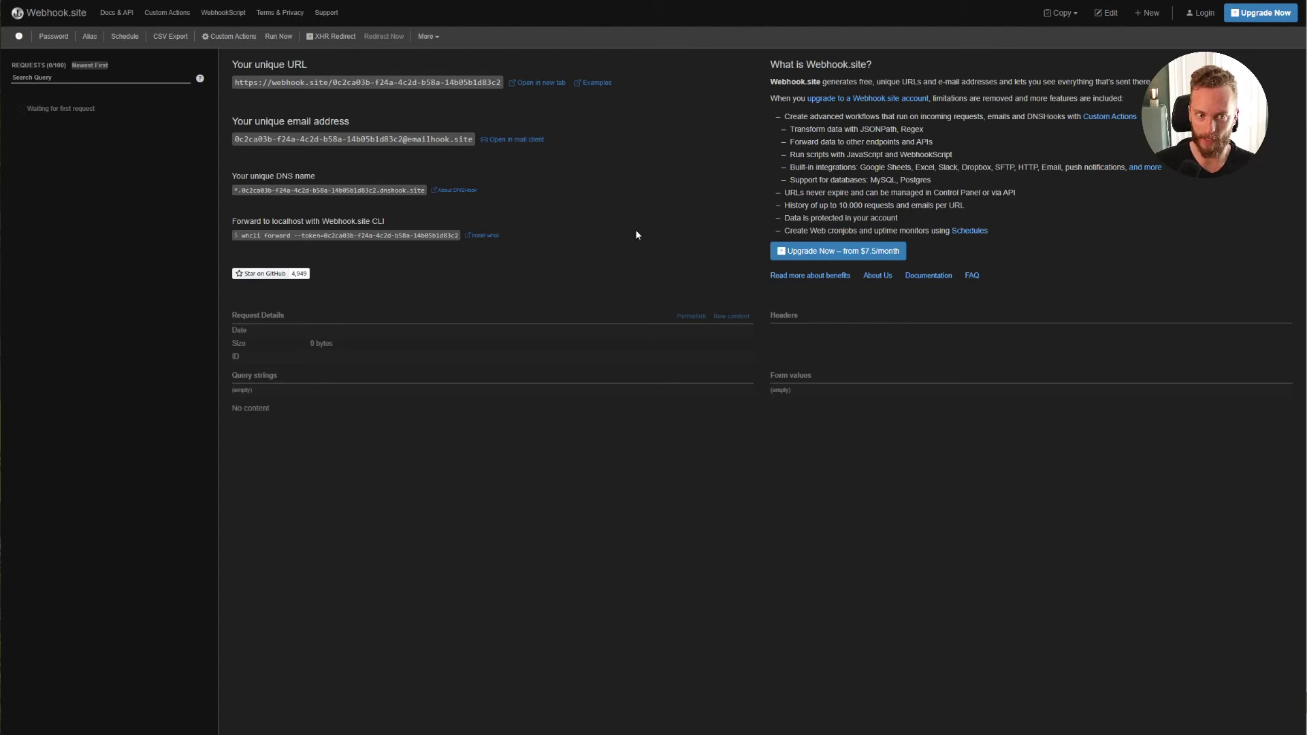
Step: Zoom in on the Webhook.site page with Ctrl+Plus
key("ctrl+plus")
key("ctrl+plus")
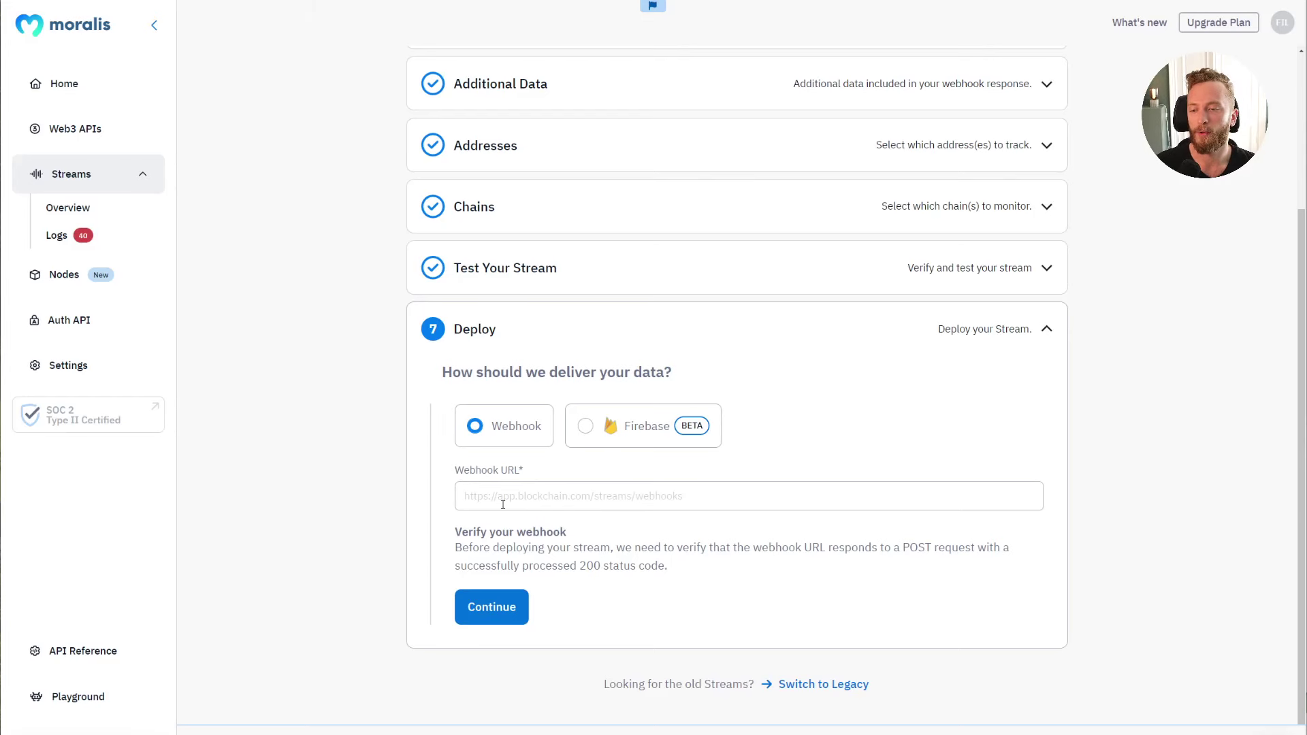
left_click(504, 495)
key("Escape")
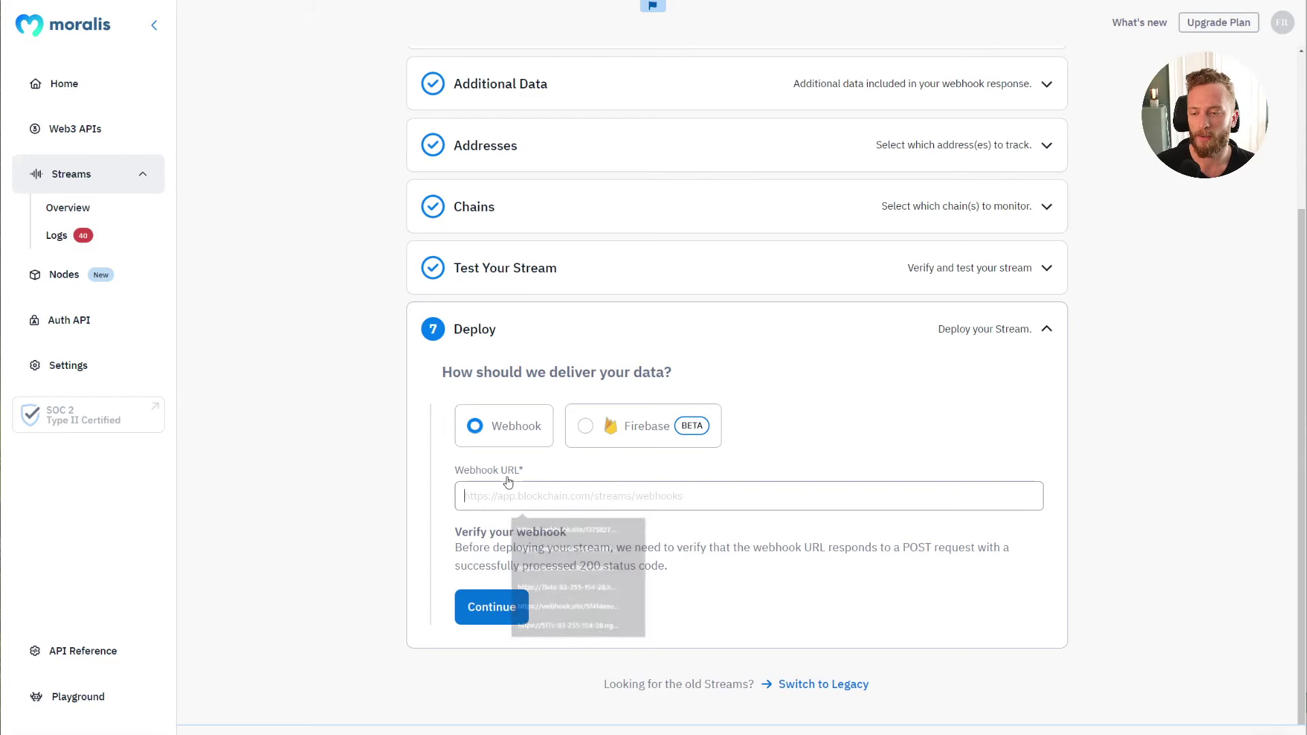
left_click(508, 503)
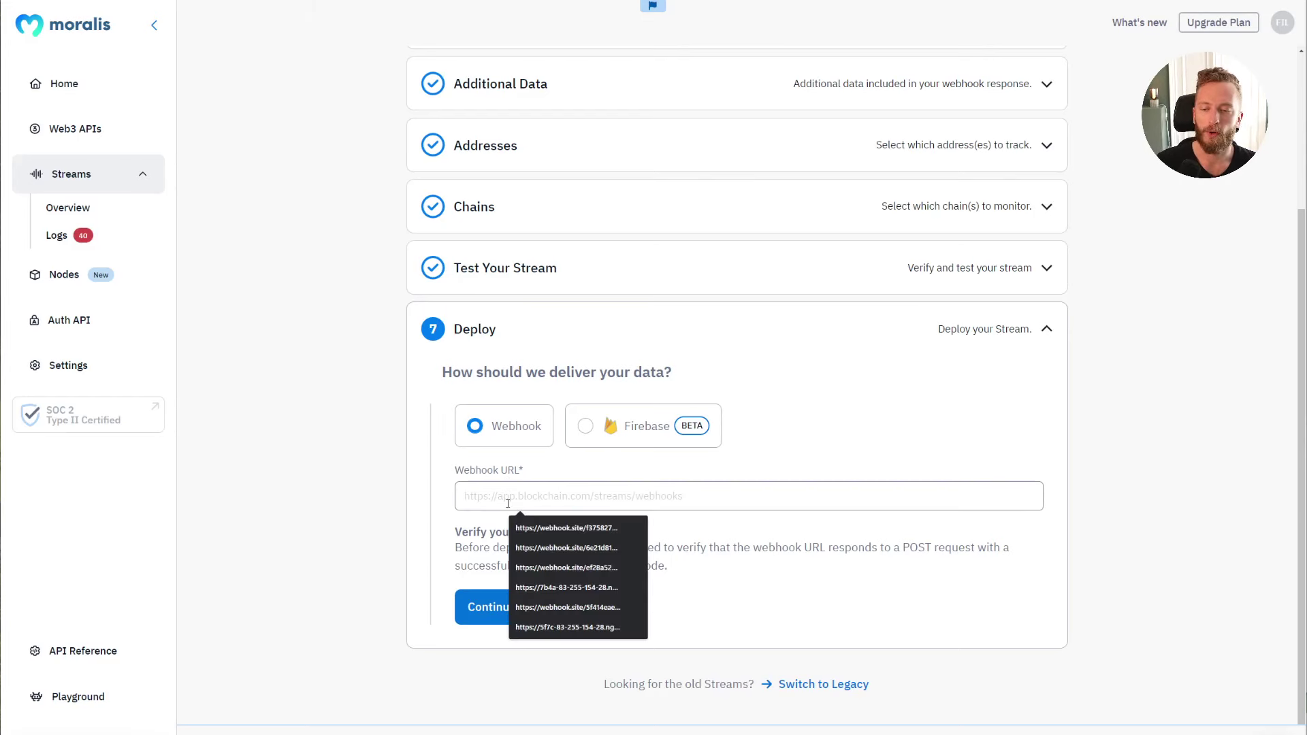
left_click(770, 550)
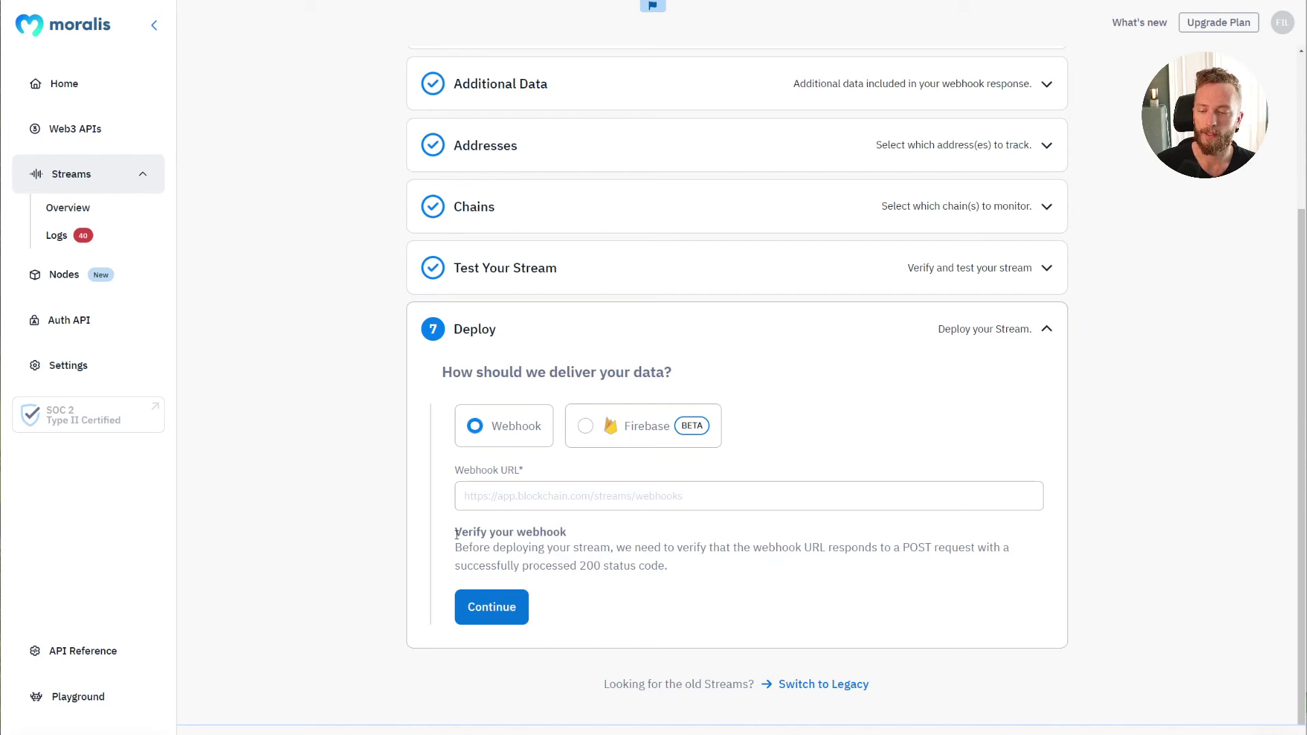
left_click_drag(452, 533, 562, 533)
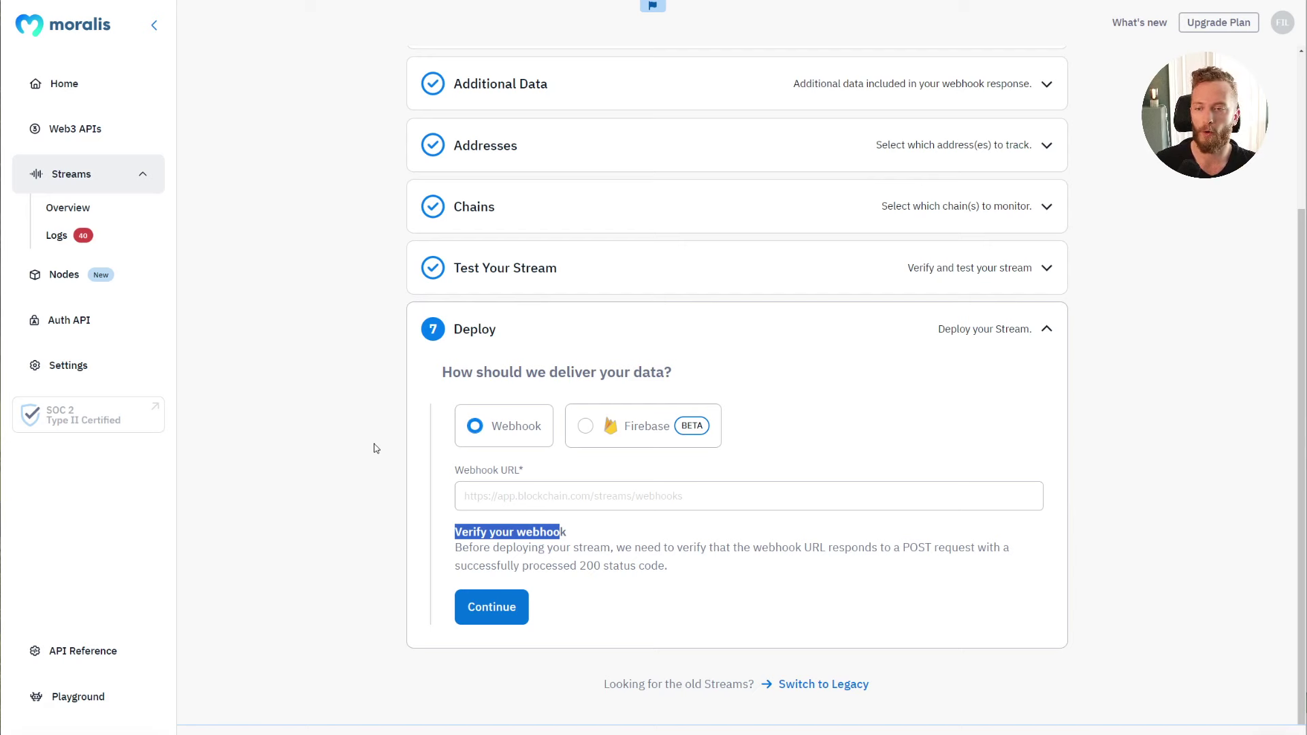
left_click(389, 432)
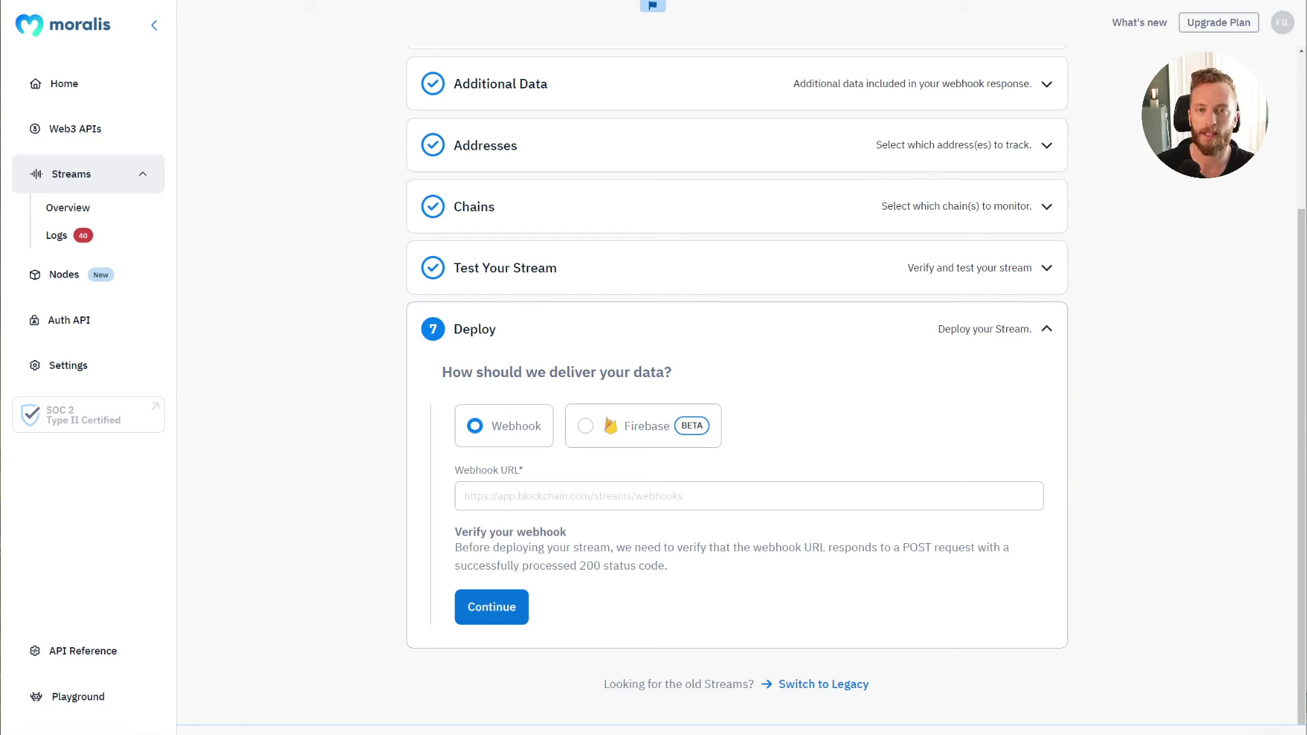
left_click(898, 6)
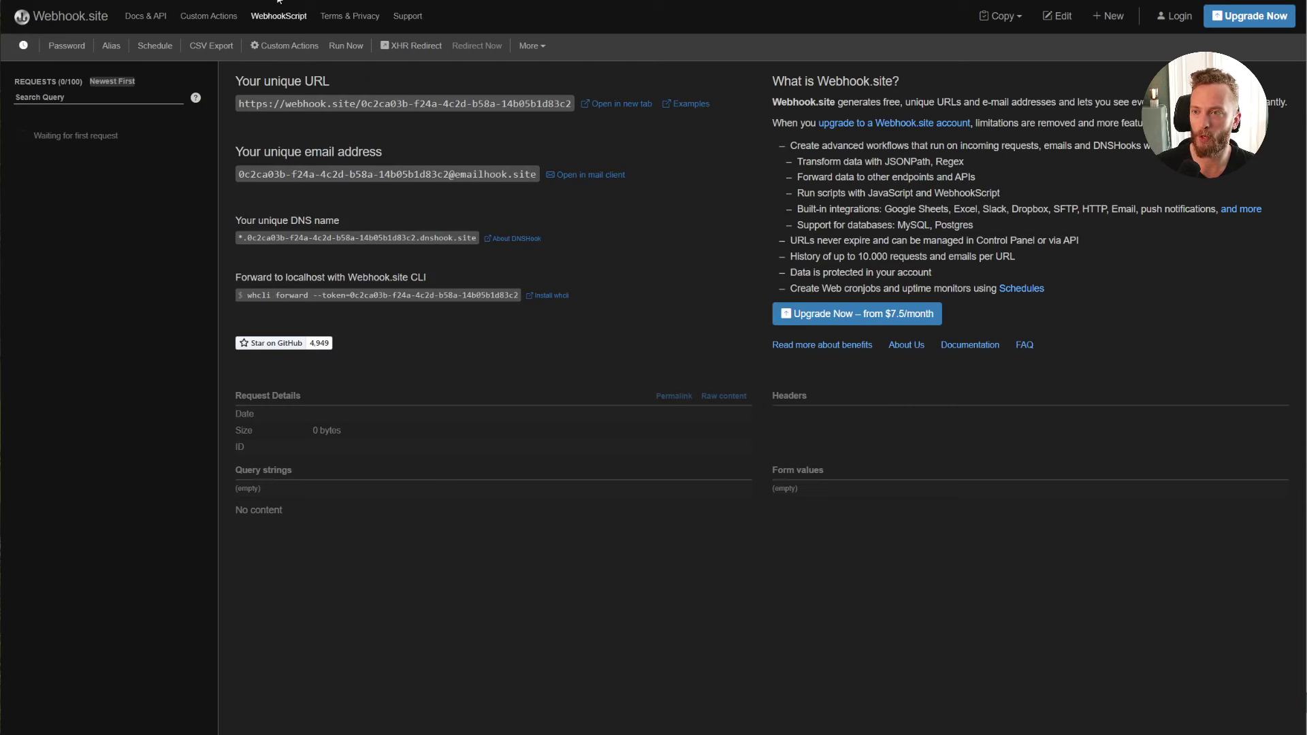
Step: Copy the unique Webhook.site URL into Moralis' Webhook URL field and verify it
left_click(238, 107)
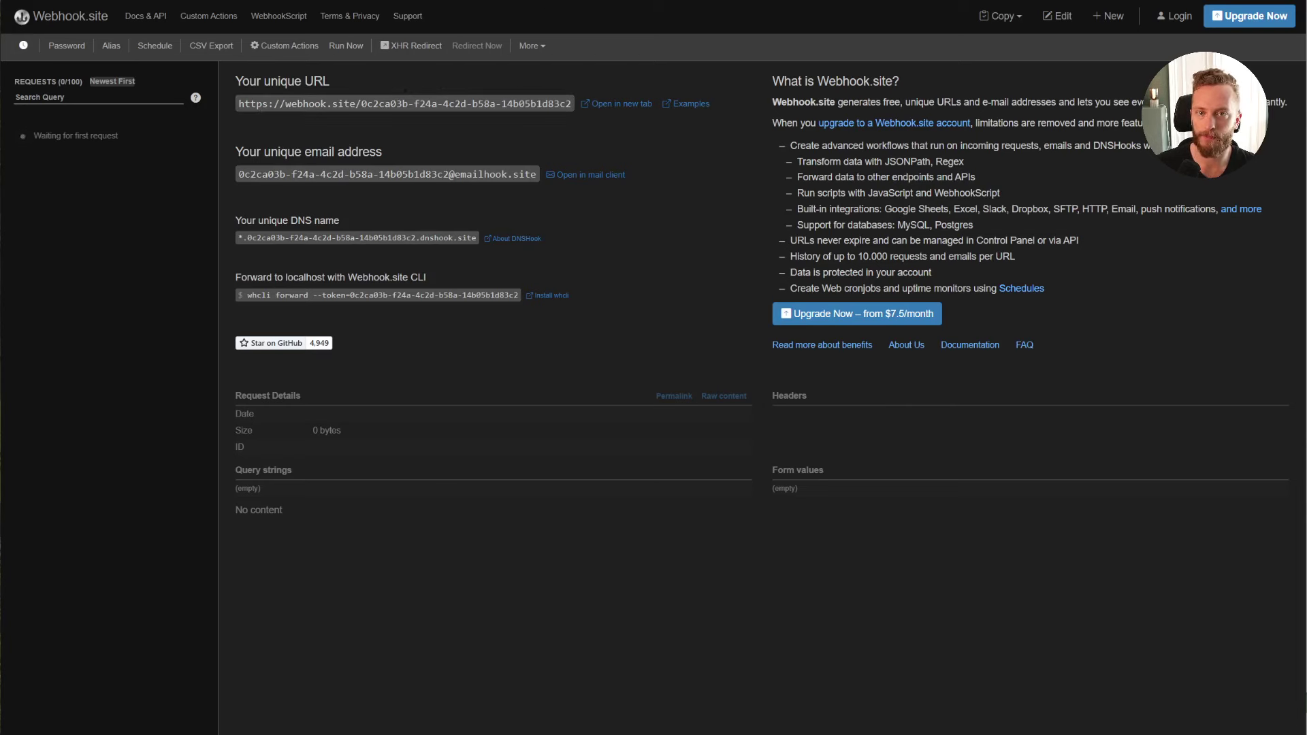
key("ctrl+shift+Tab")
left_click(513, 487)
key("ctrl+v")
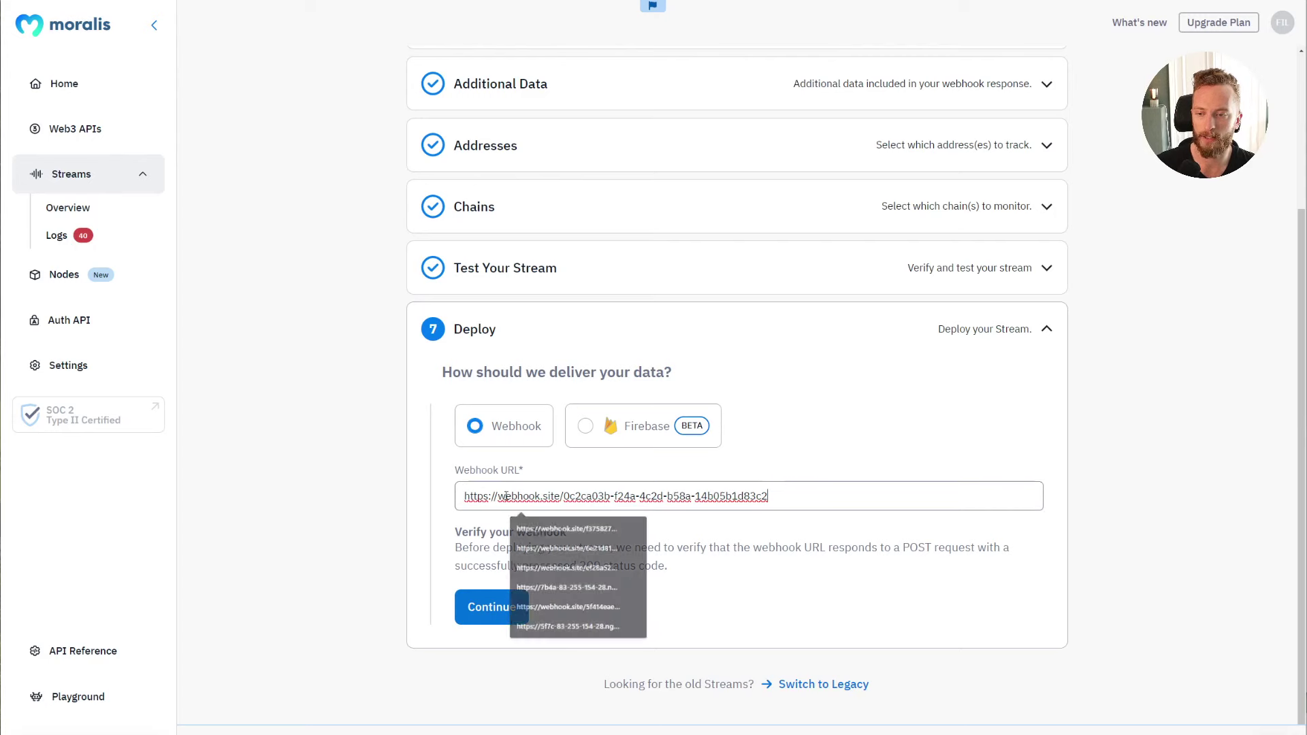
left_click(493, 617)
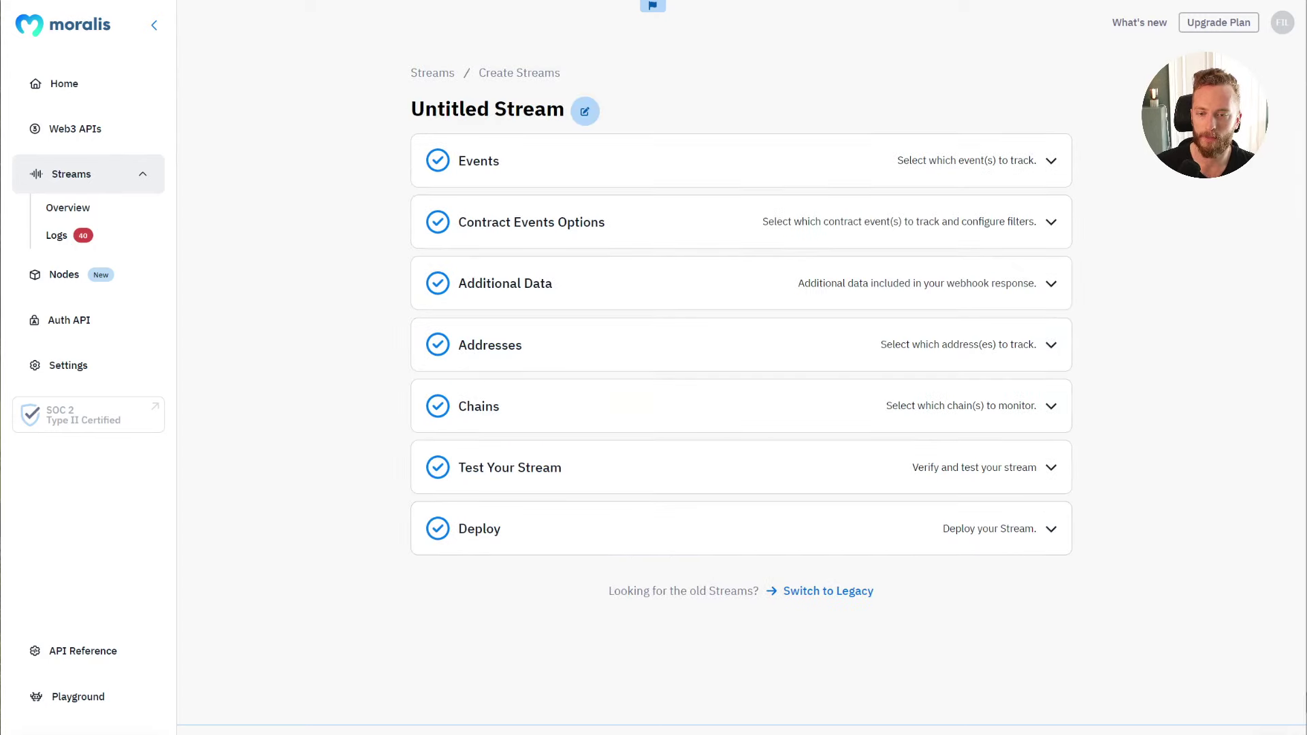
Step: Inspect the empty test POST payload that arrived on Webhook.site
key("ctrl+Tab")
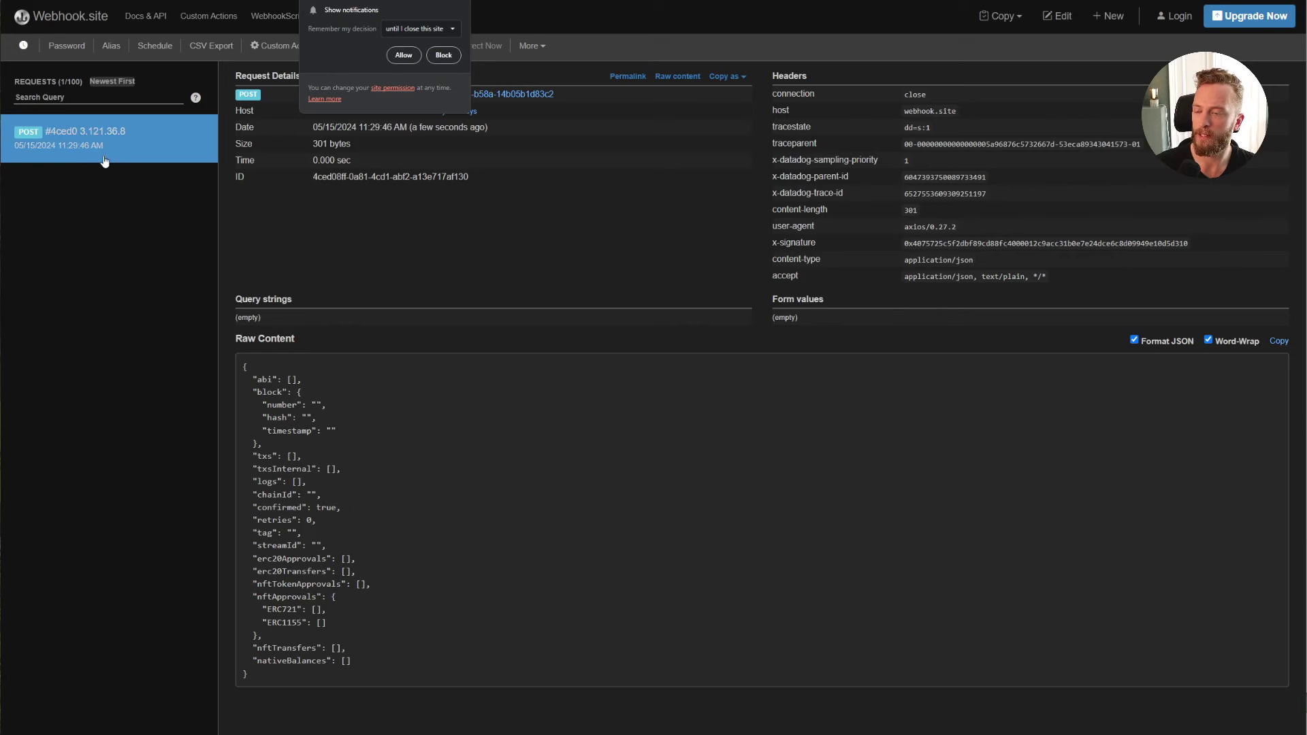
left_click(474, 2)
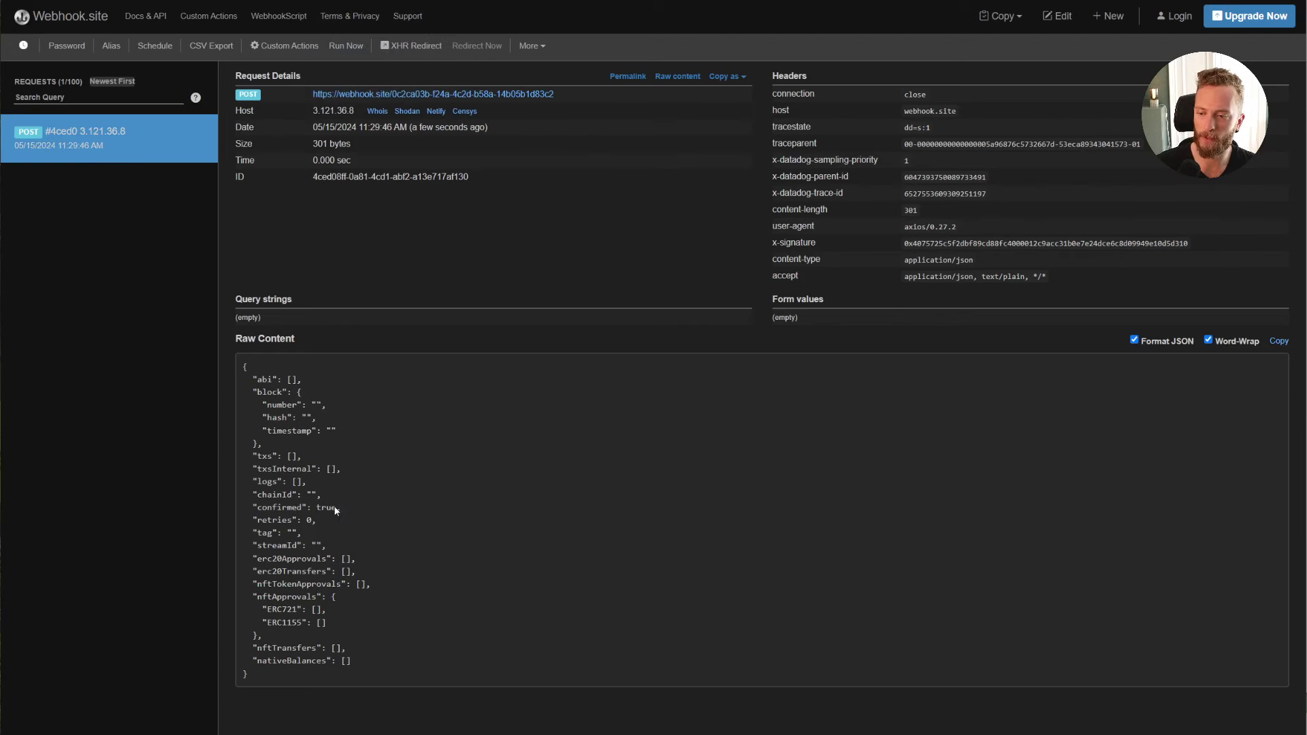
left_click_drag(352, 661, 252, 353)
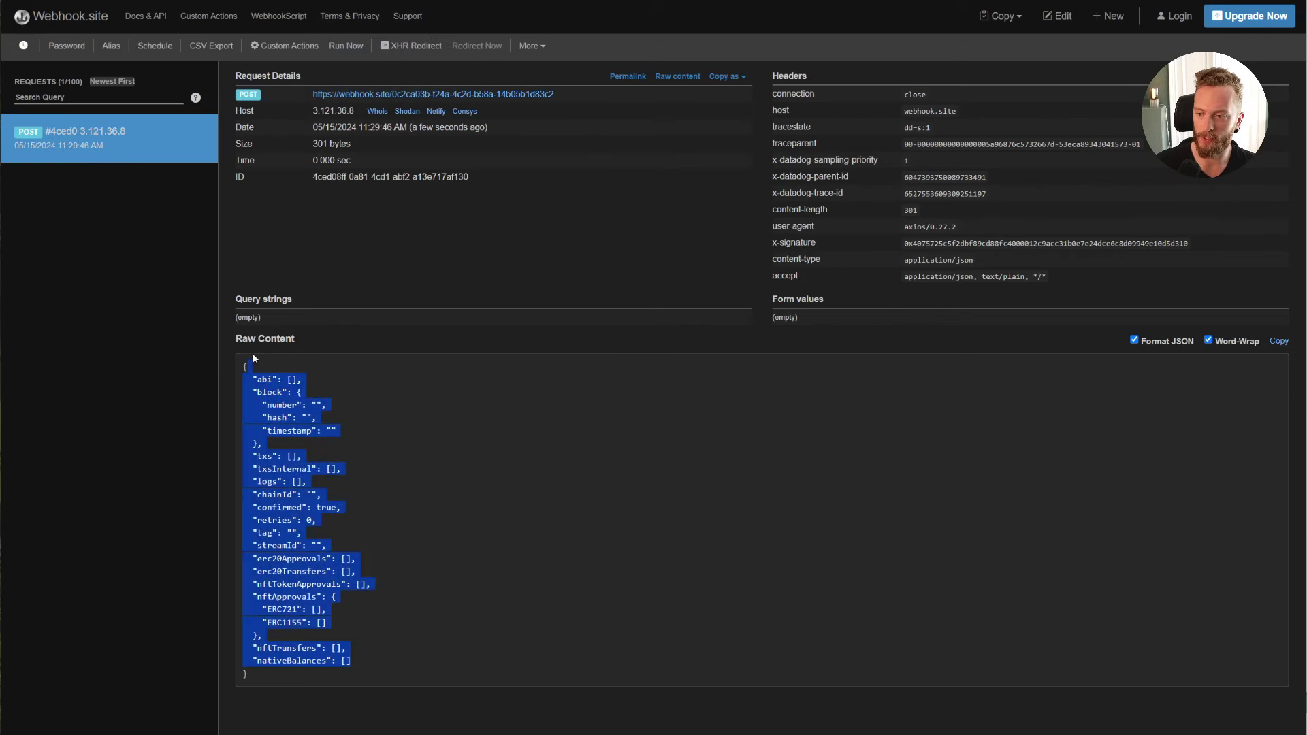
left_click(347, 403)
left_click_drag(238, 711, 334, 382)
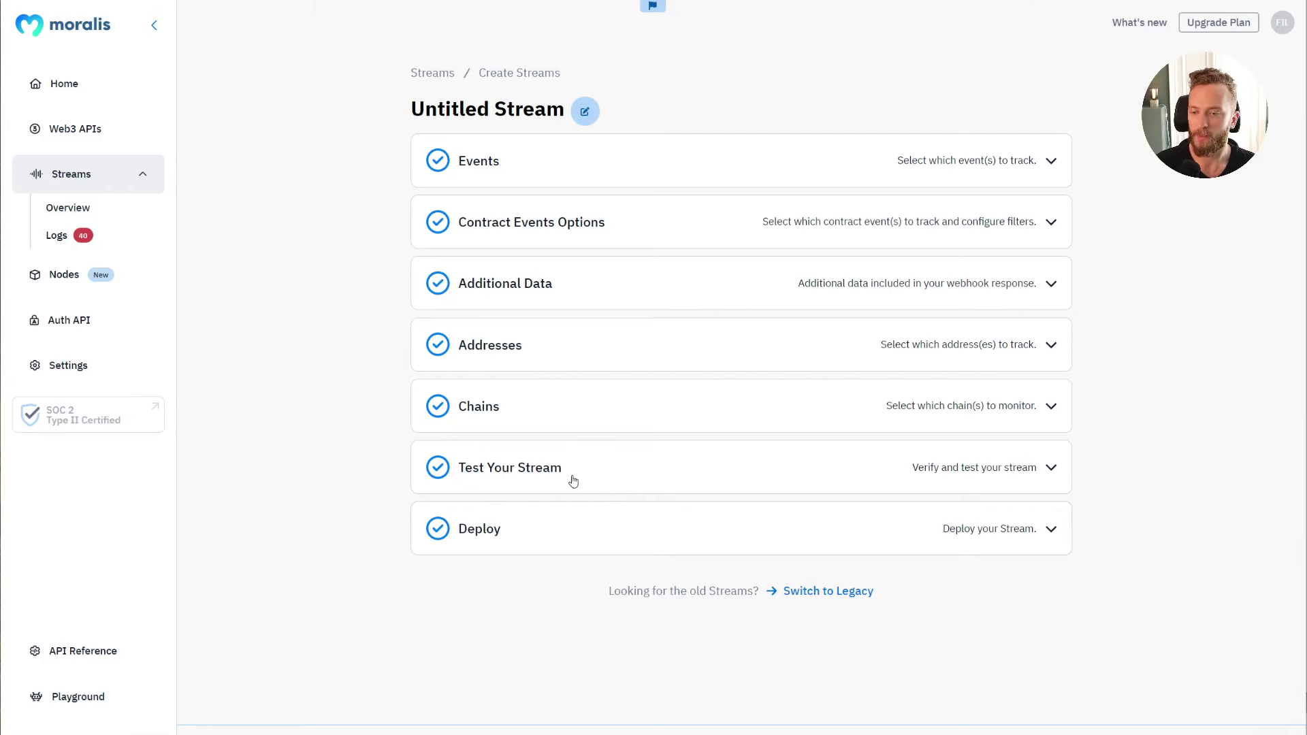
Step: Expand the Deploy step and create the wallet watch stream
left_click(519, 538)
scroll(487, 640, "down", 2)
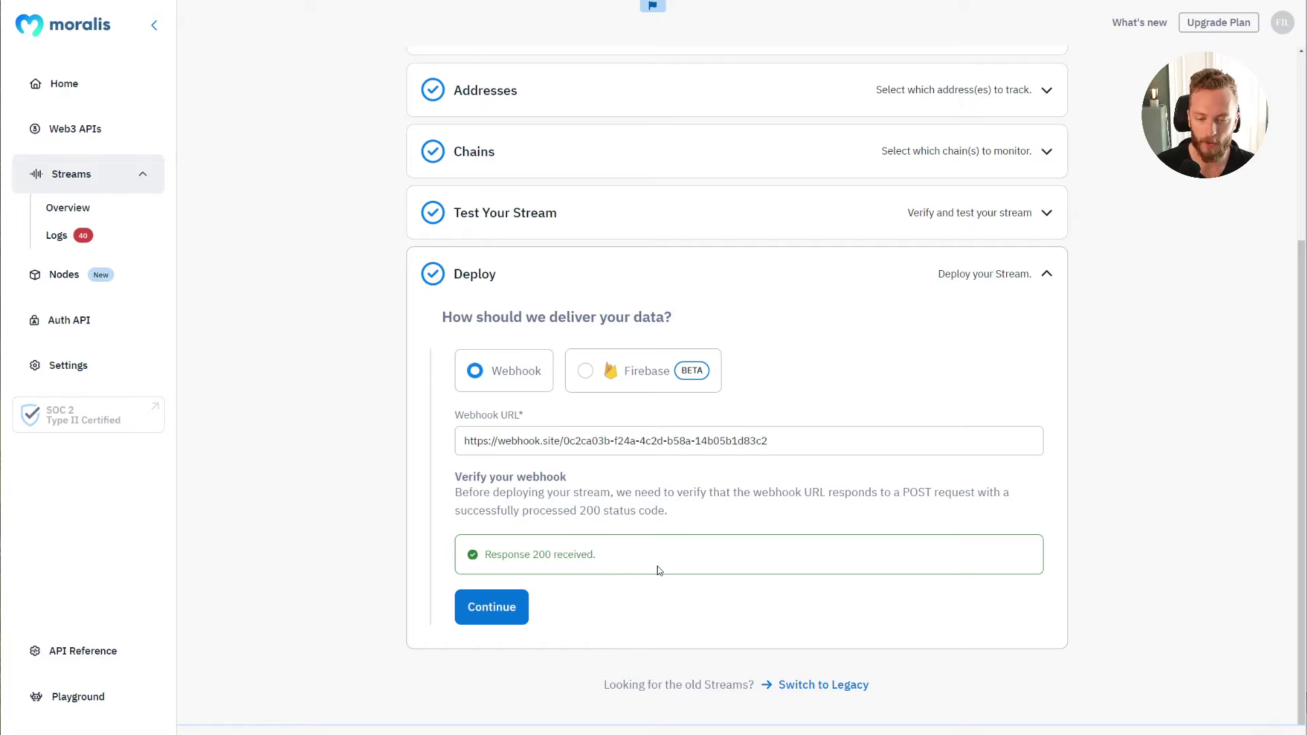
scroll(657, 570, "up", 4)
scroll(800, 545, "down", 4)
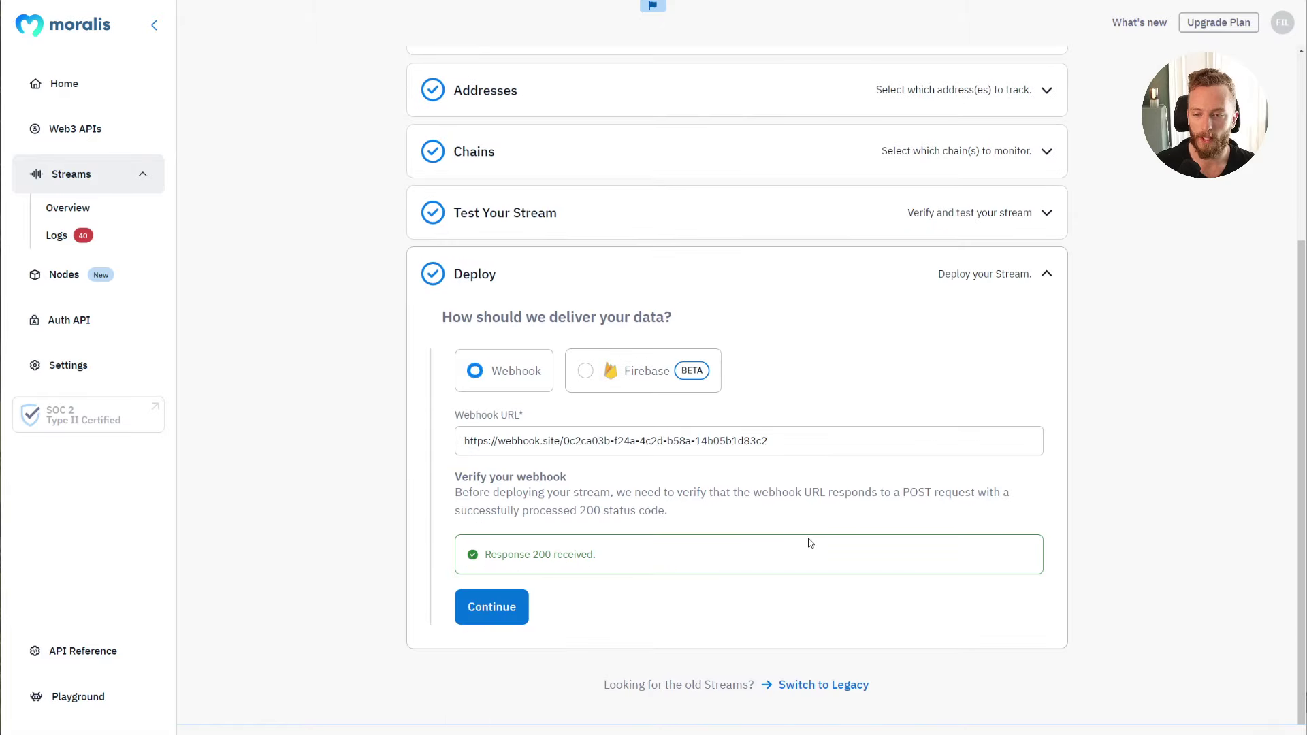
left_click(492, 606)
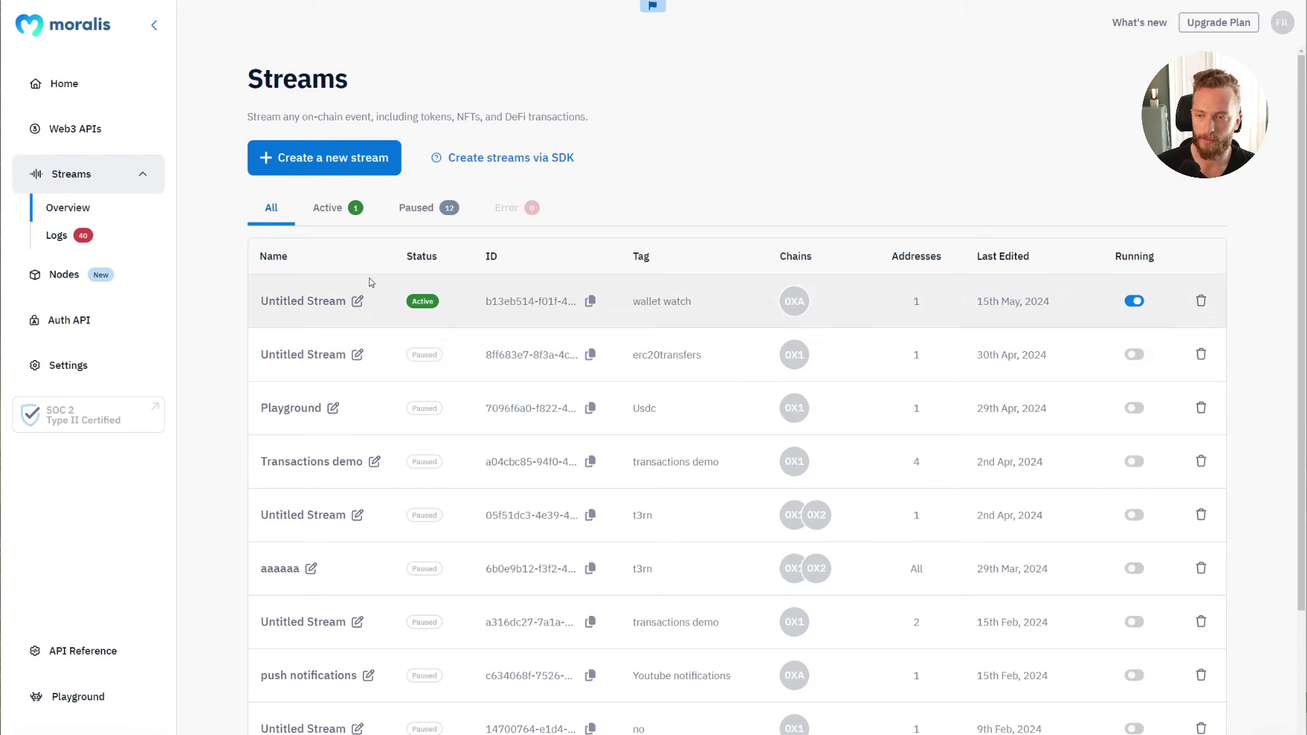
Step: Retitle the new stream from Untitled Stream to 'Wallet watch' and go back to Streams
left_click(339, 304)
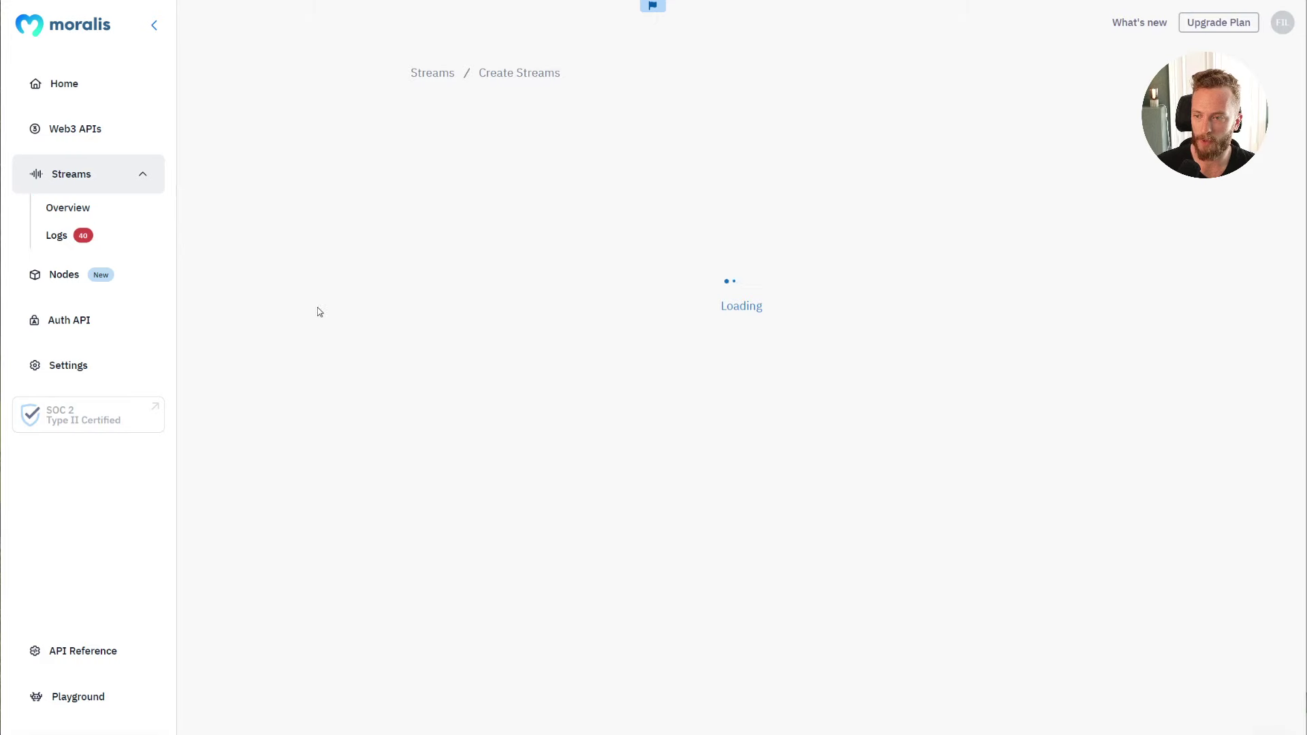
left_click(580, 112)
key("ctrl+a")
type("W")
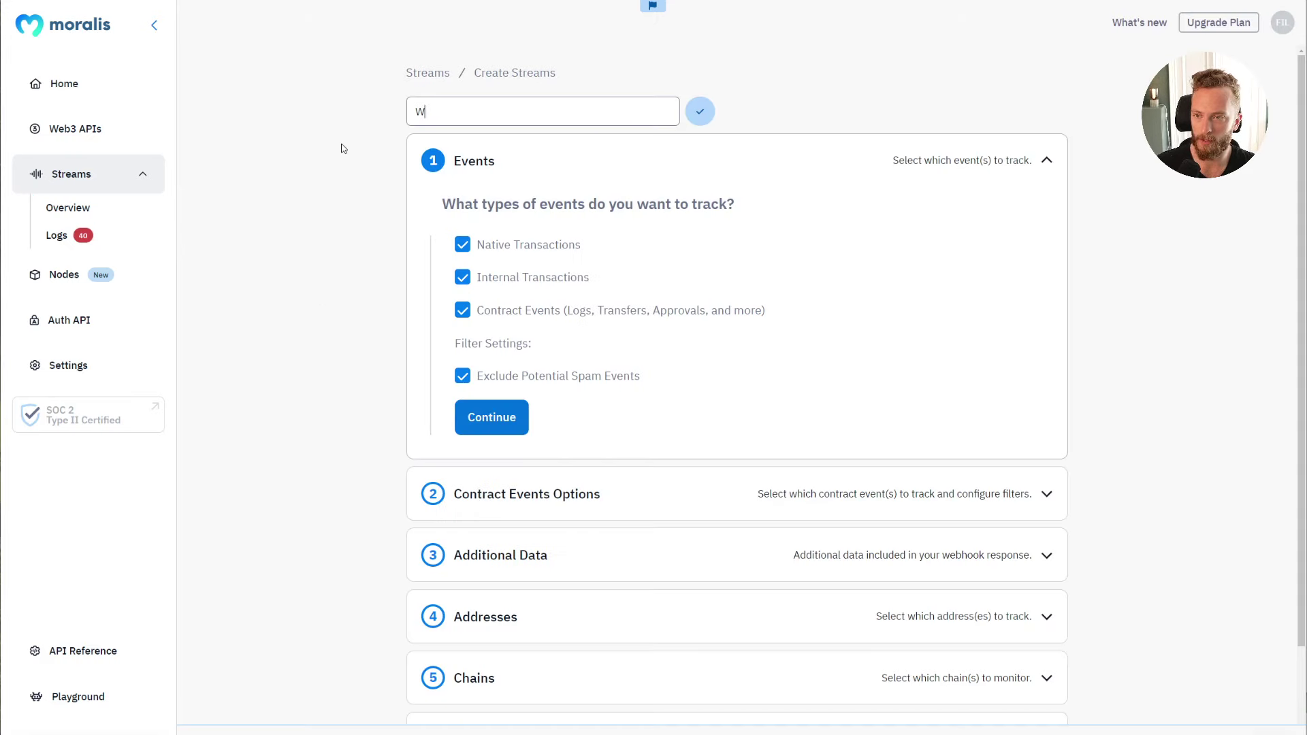
type("allet watch")
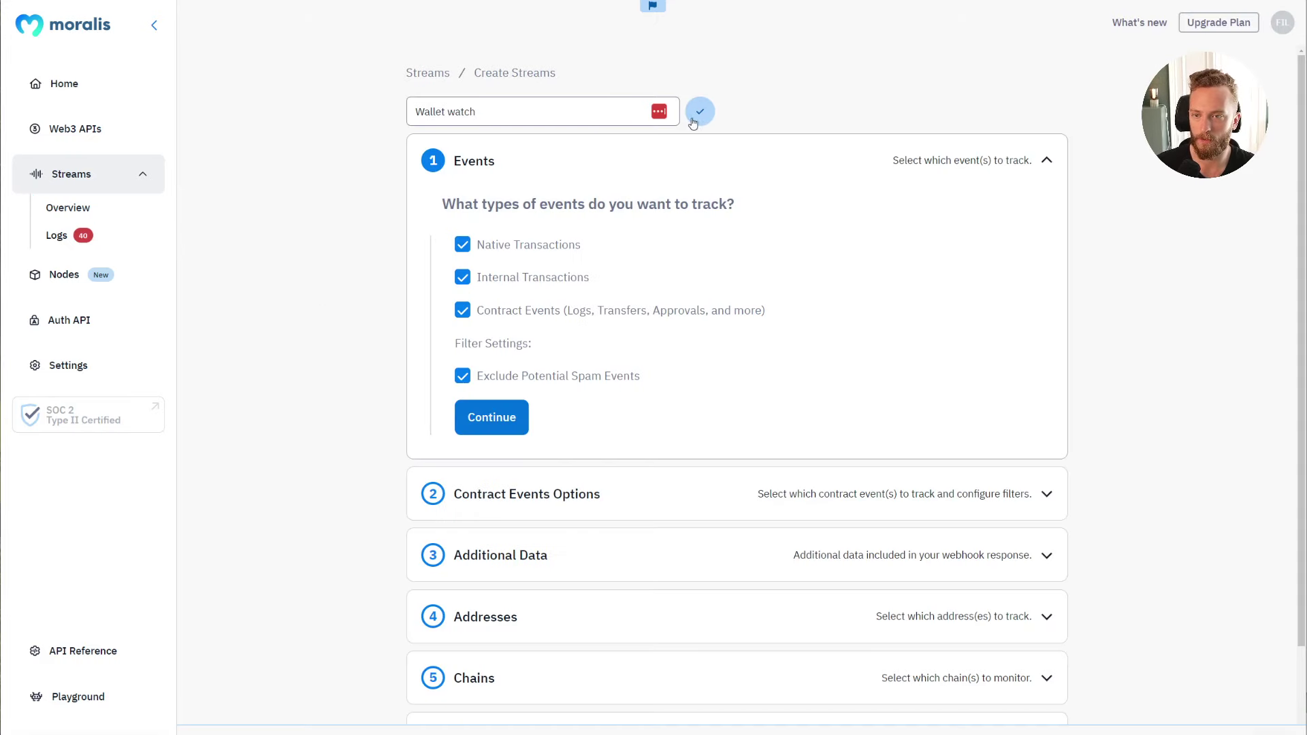
left_click(700, 111)
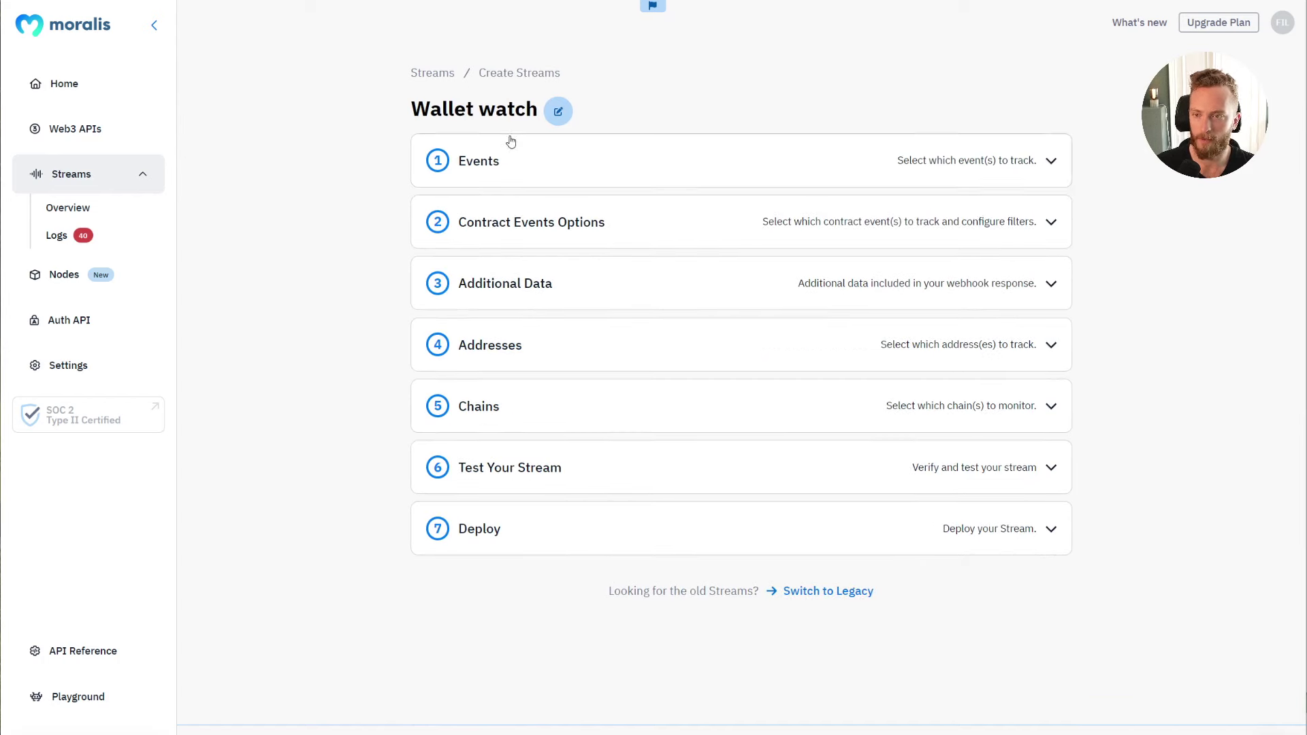
left_click(444, 75)
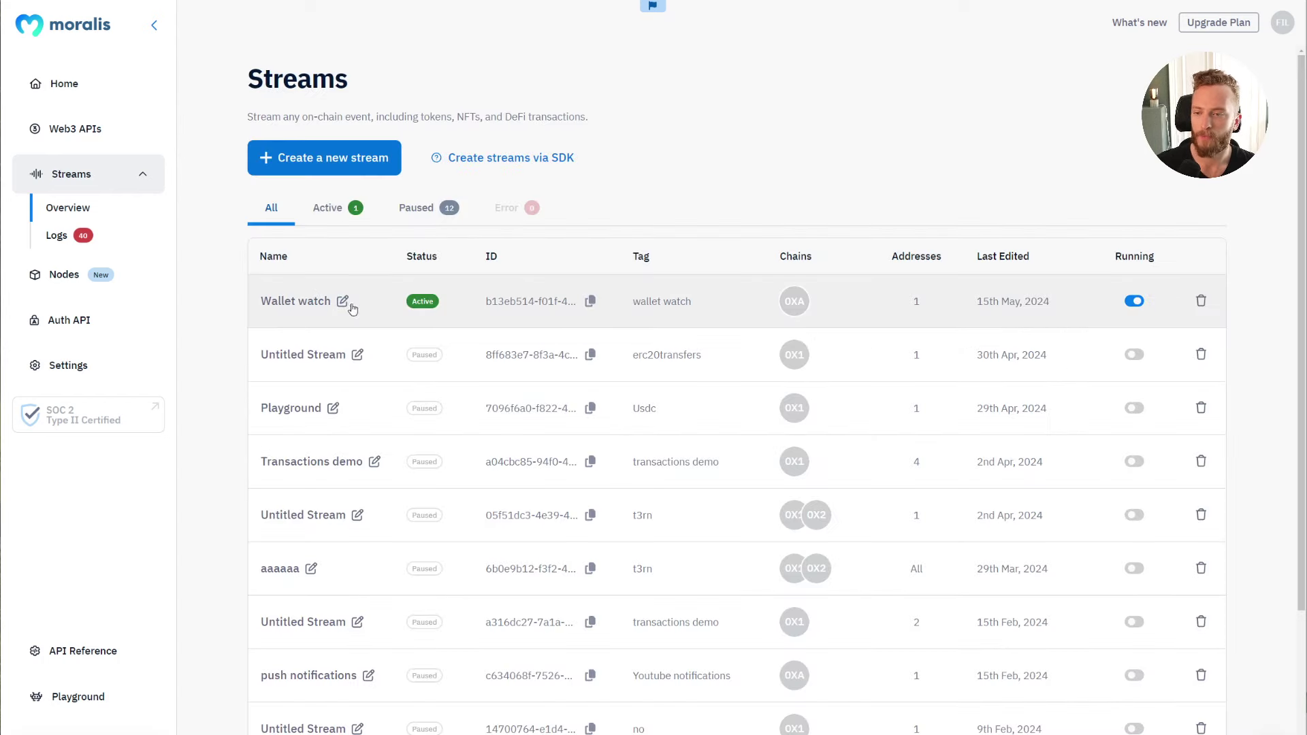
Step: In Webhook.site, step from request #0c72e up to the newest #e1972, then bring Etherscan forward
key("alt+Tab")
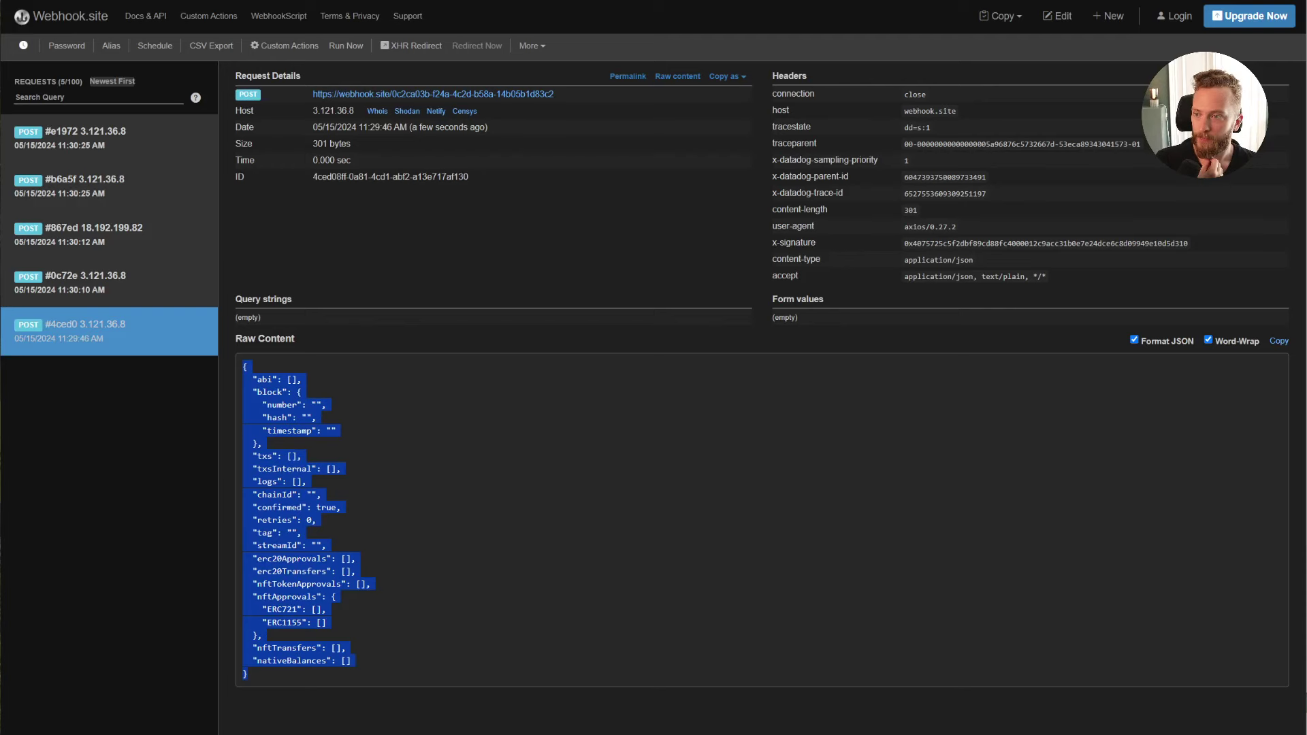
left_click(112, 260)
key("Up")
key("Up")
key("Up")
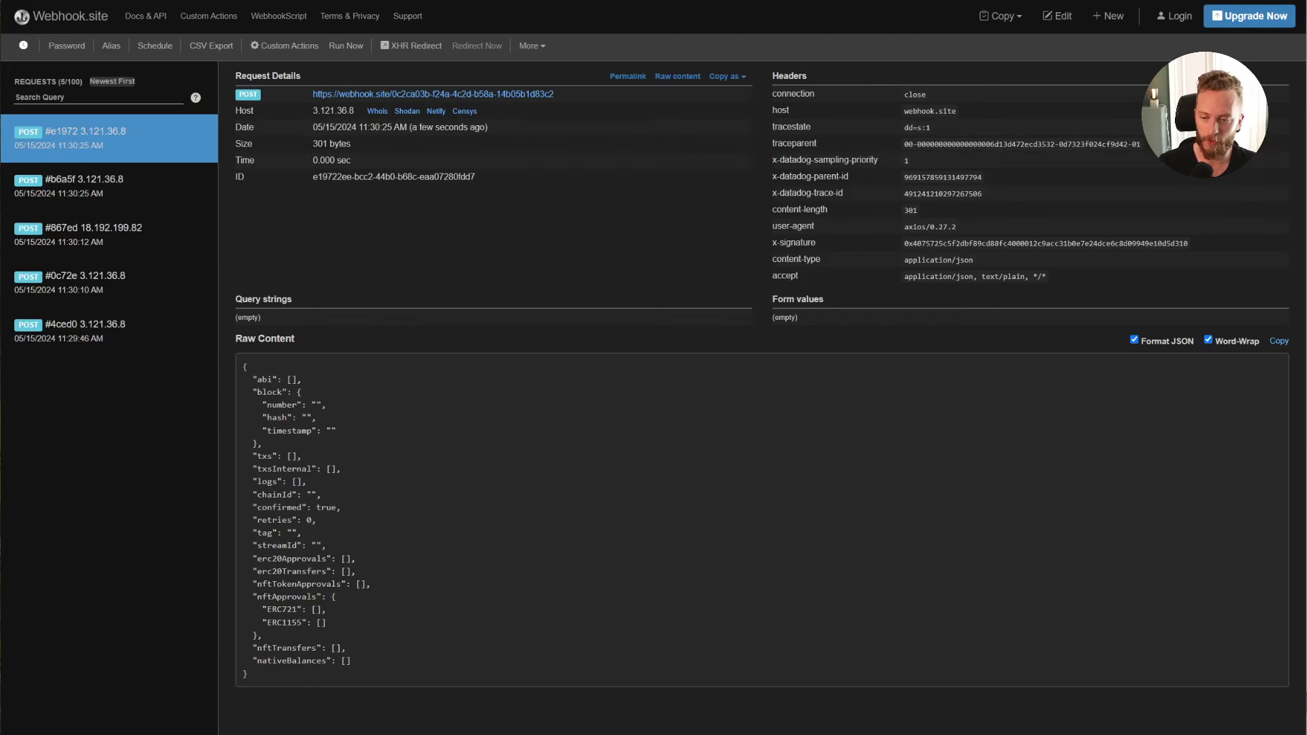
key("alt+Tab")
Step: Create a new MetaMask account named test2
left_click_drag(584, 16, 787, 7)
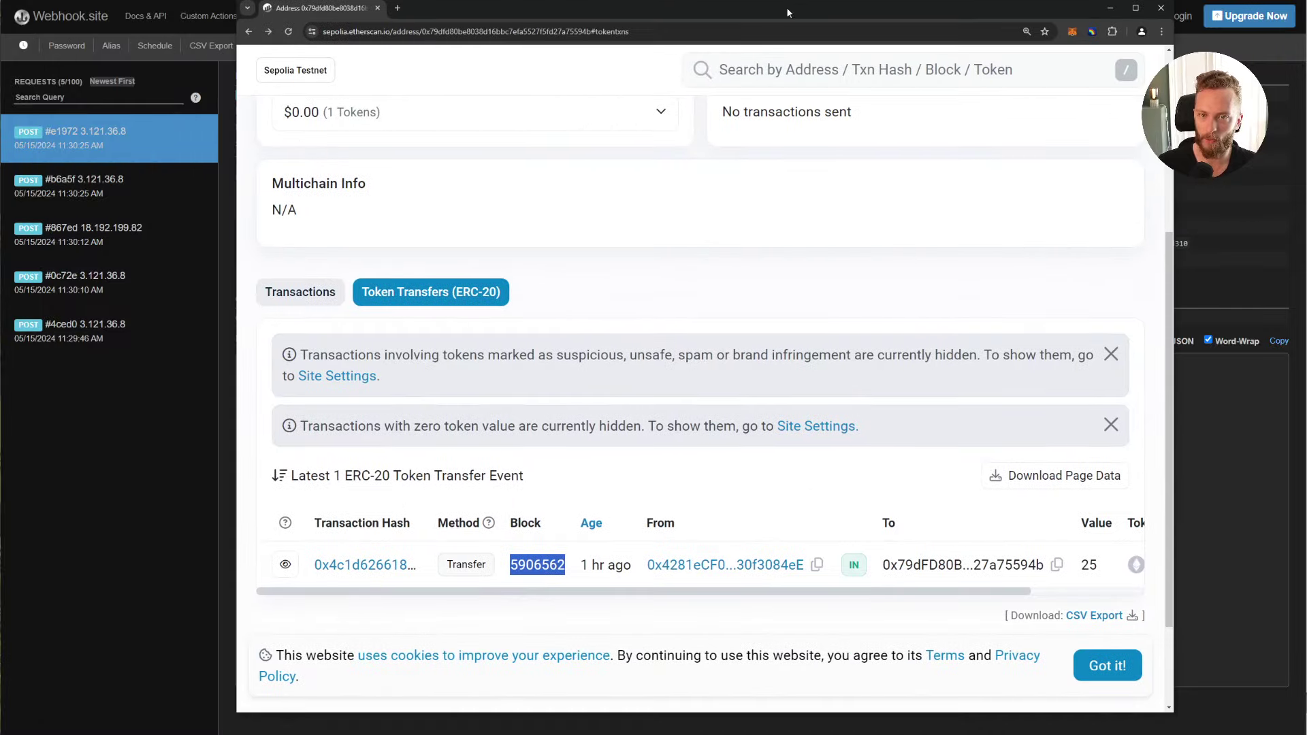
scroll(494, 437, "up", 3)
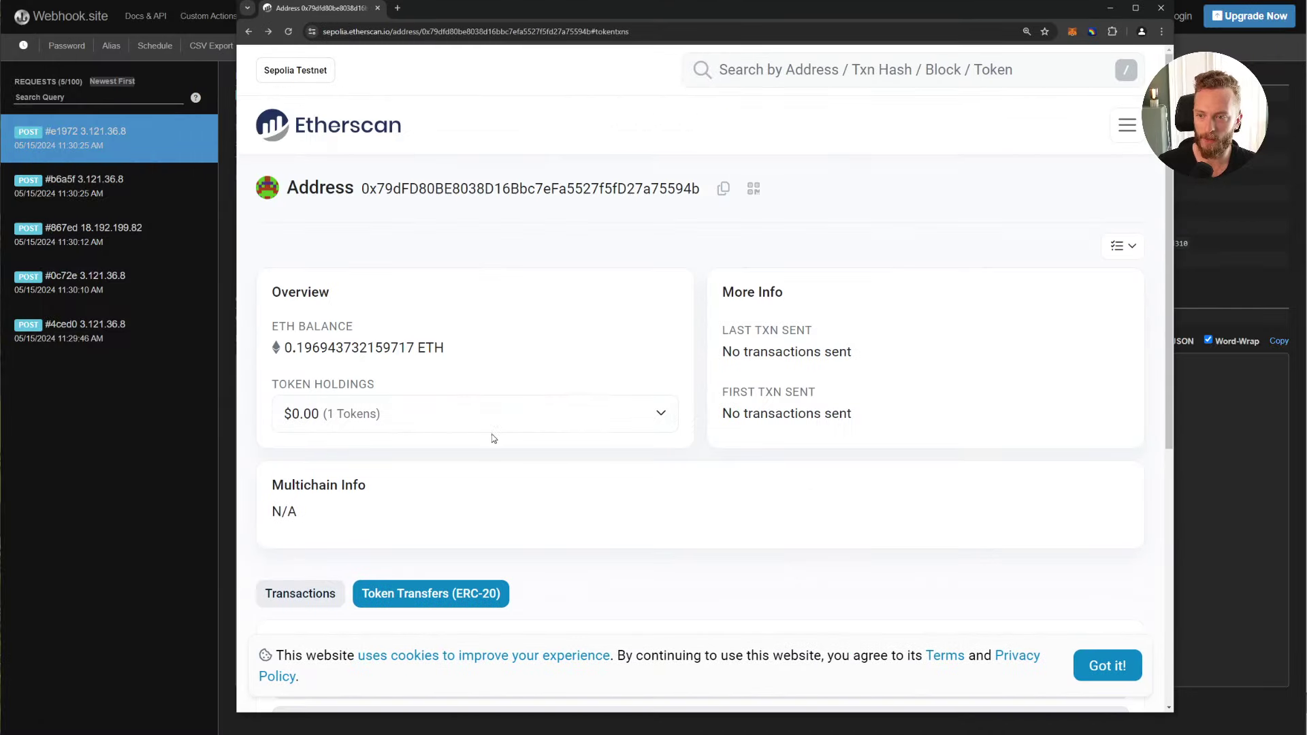
left_click(1072, 32)
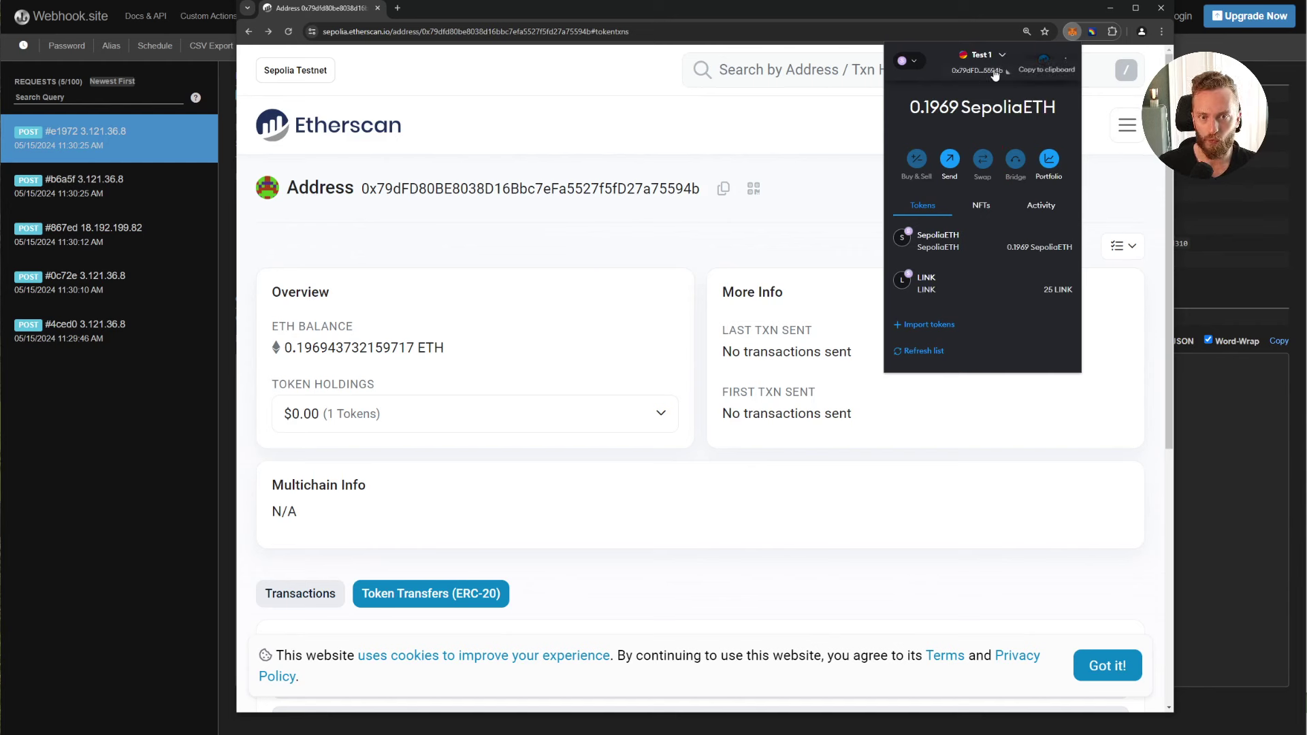
left_click(1004, 62)
left_click(983, 347)
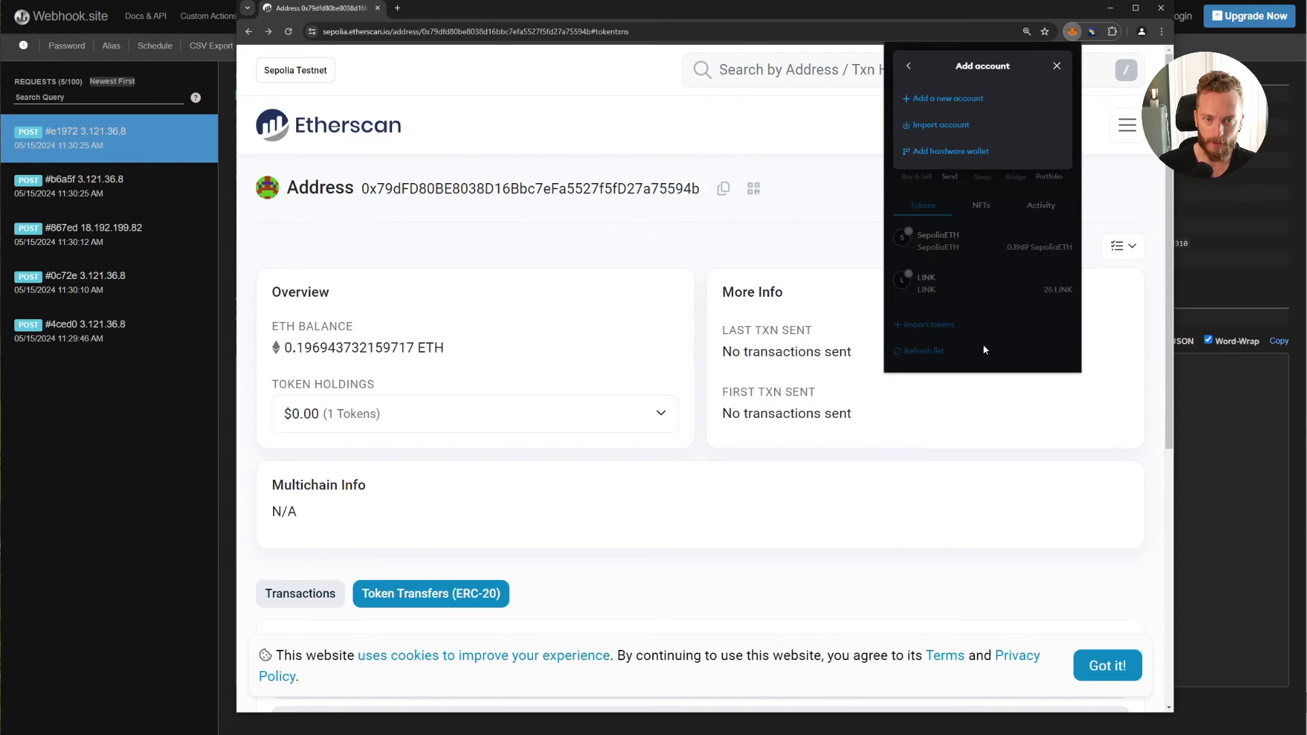
left_click(947, 98)
type("test2")
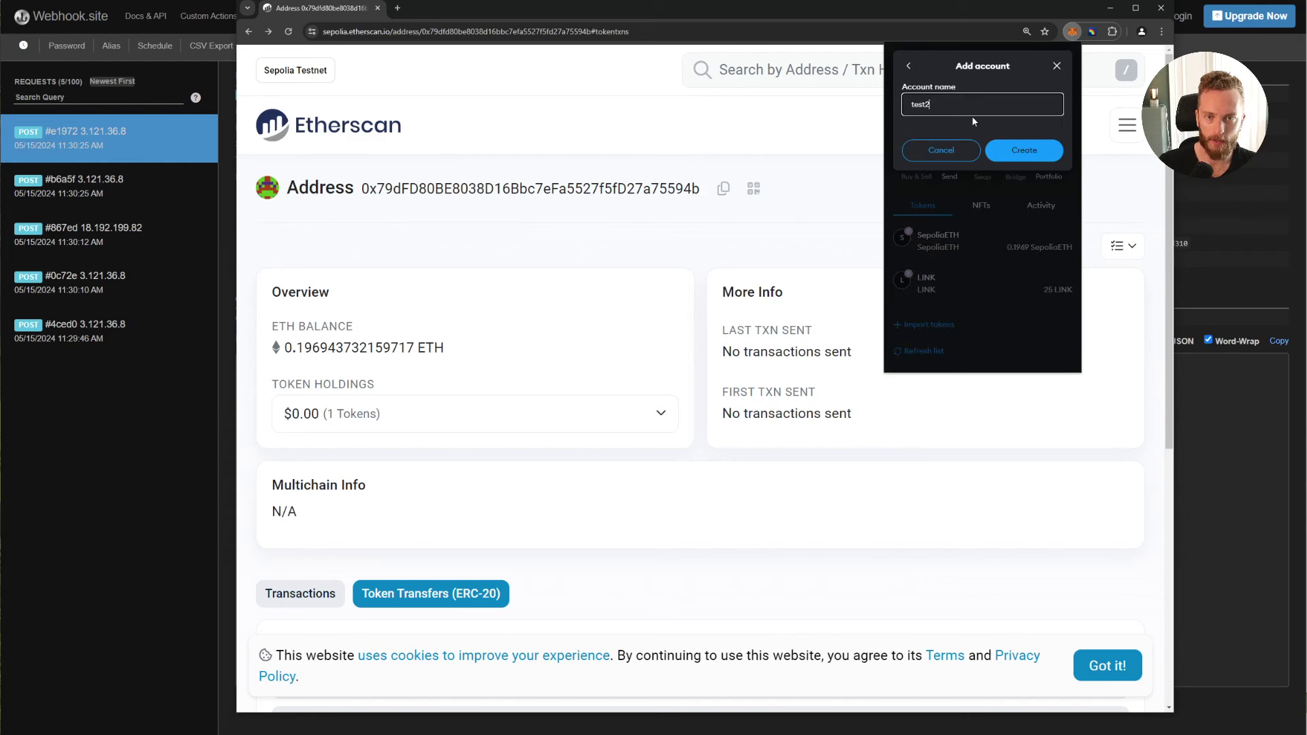
left_click(1015, 150)
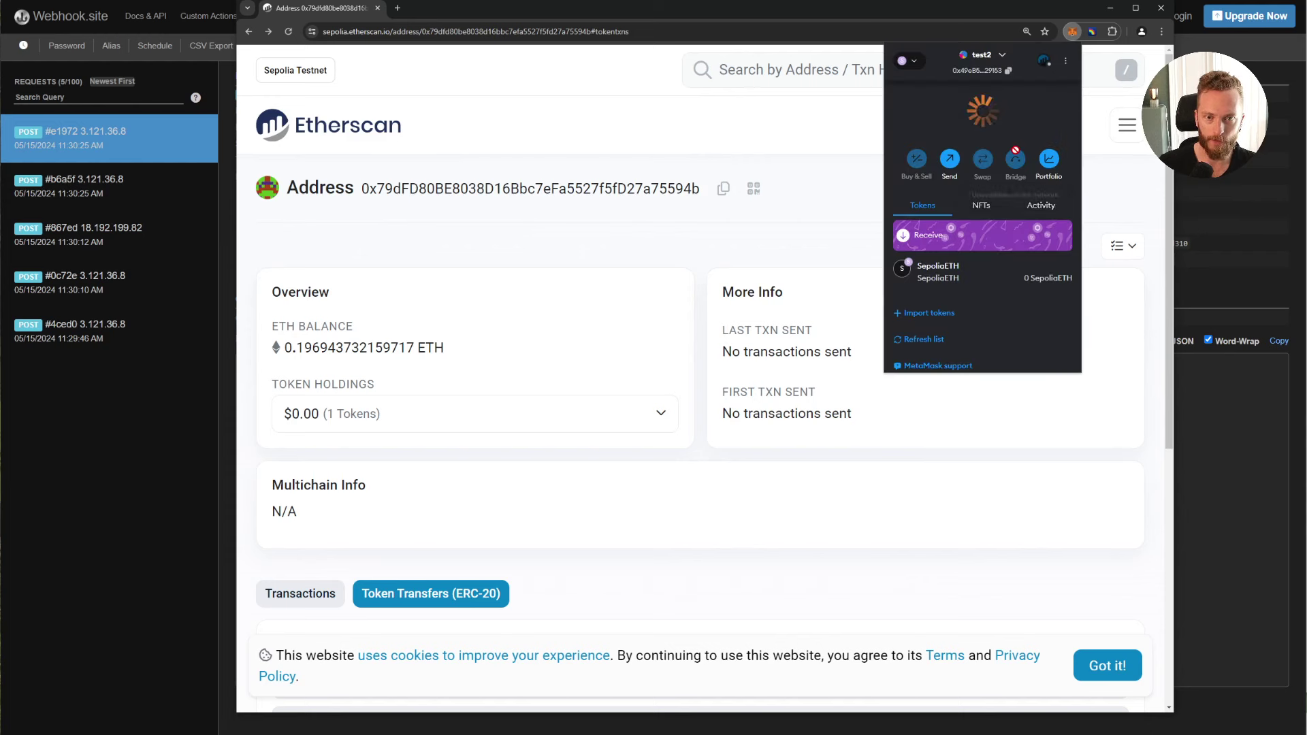
Step: Send 0.01 SepoliaETH from the Test 1 account to test2 and confirm the transfer
left_click(999, 65)
left_click(949, 157)
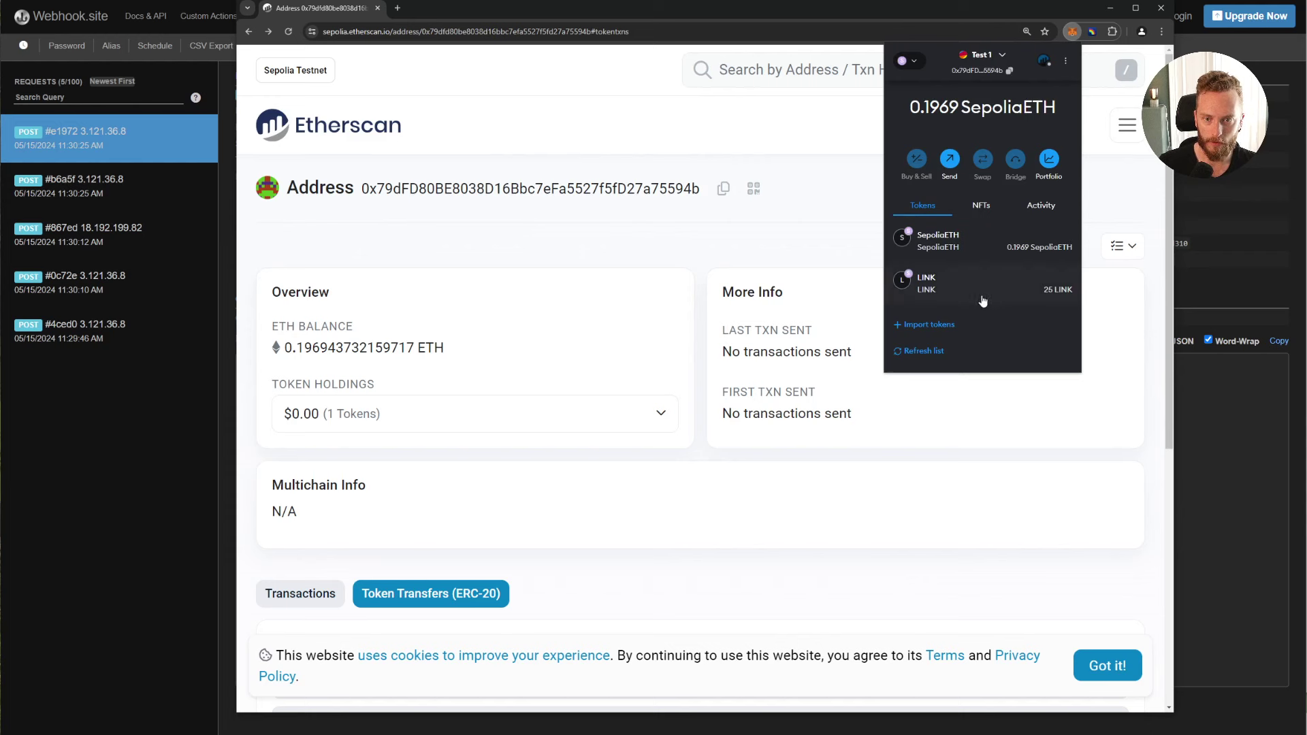
left_click(969, 244)
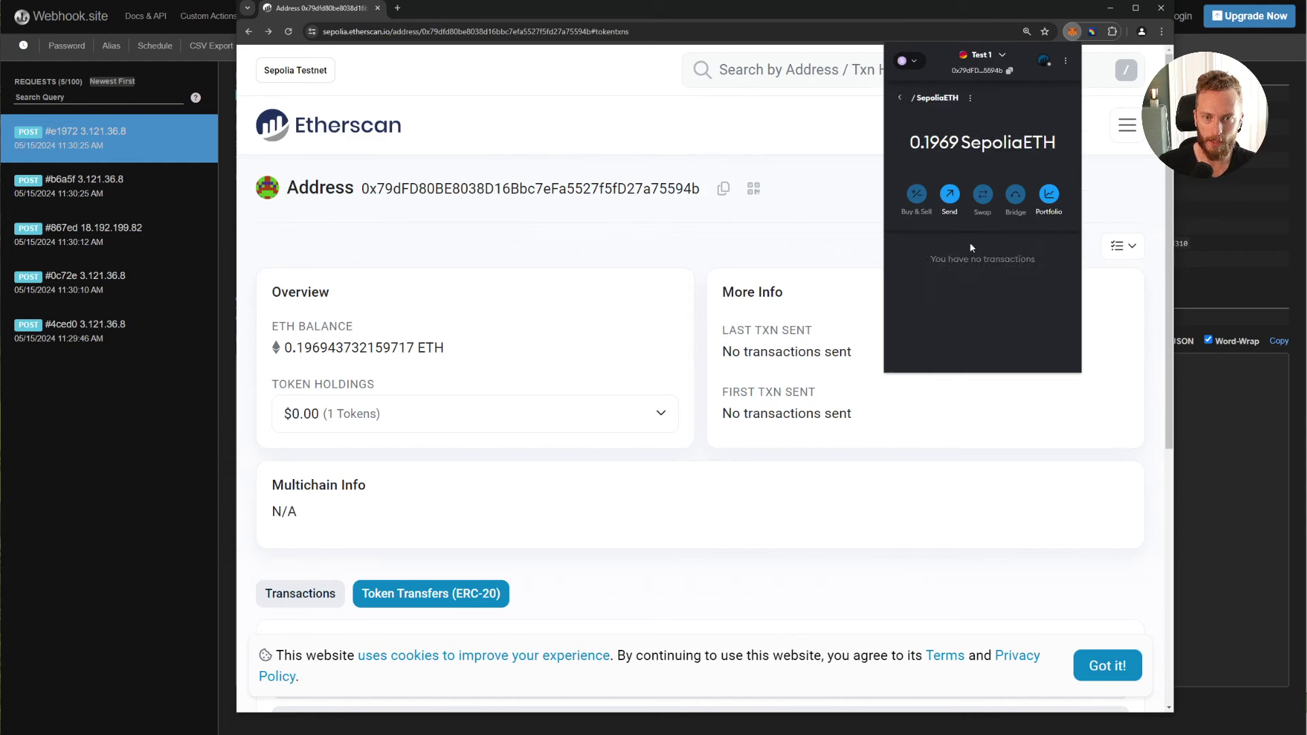
left_click(950, 195)
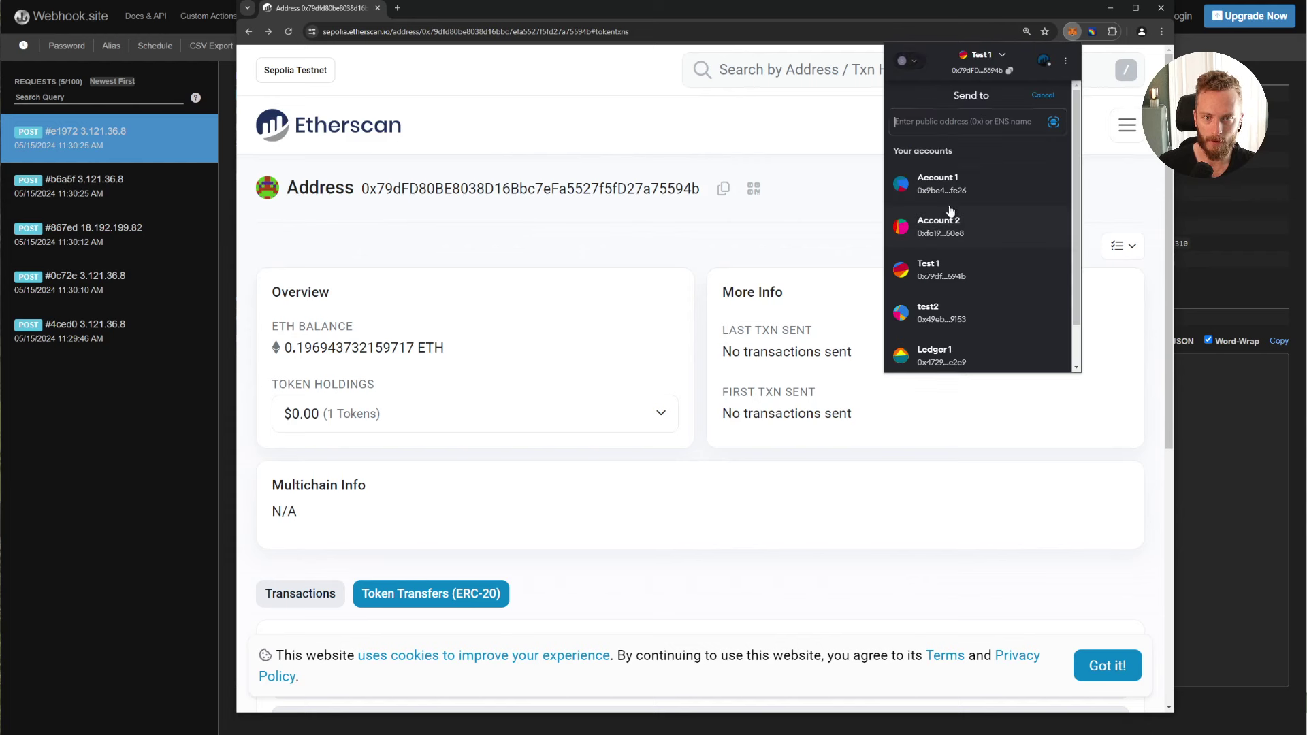
left_click(980, 305)
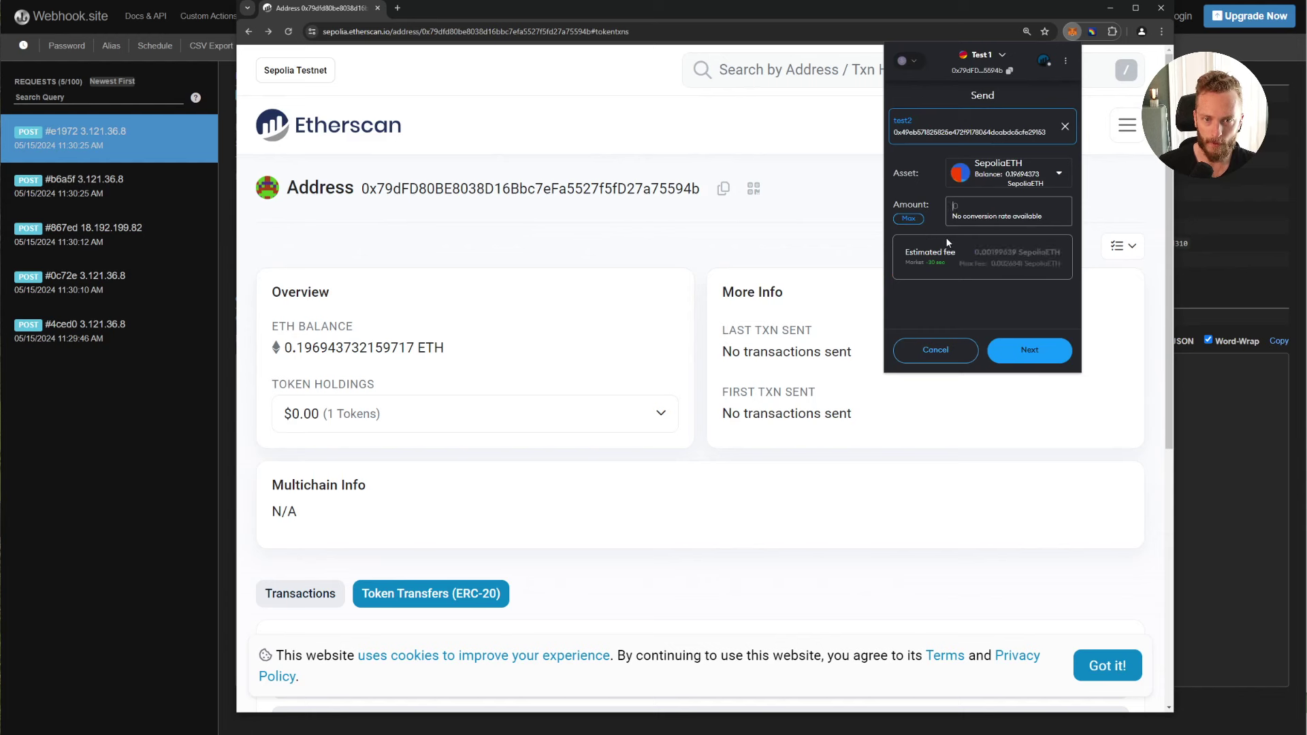
left_click(964, 216)
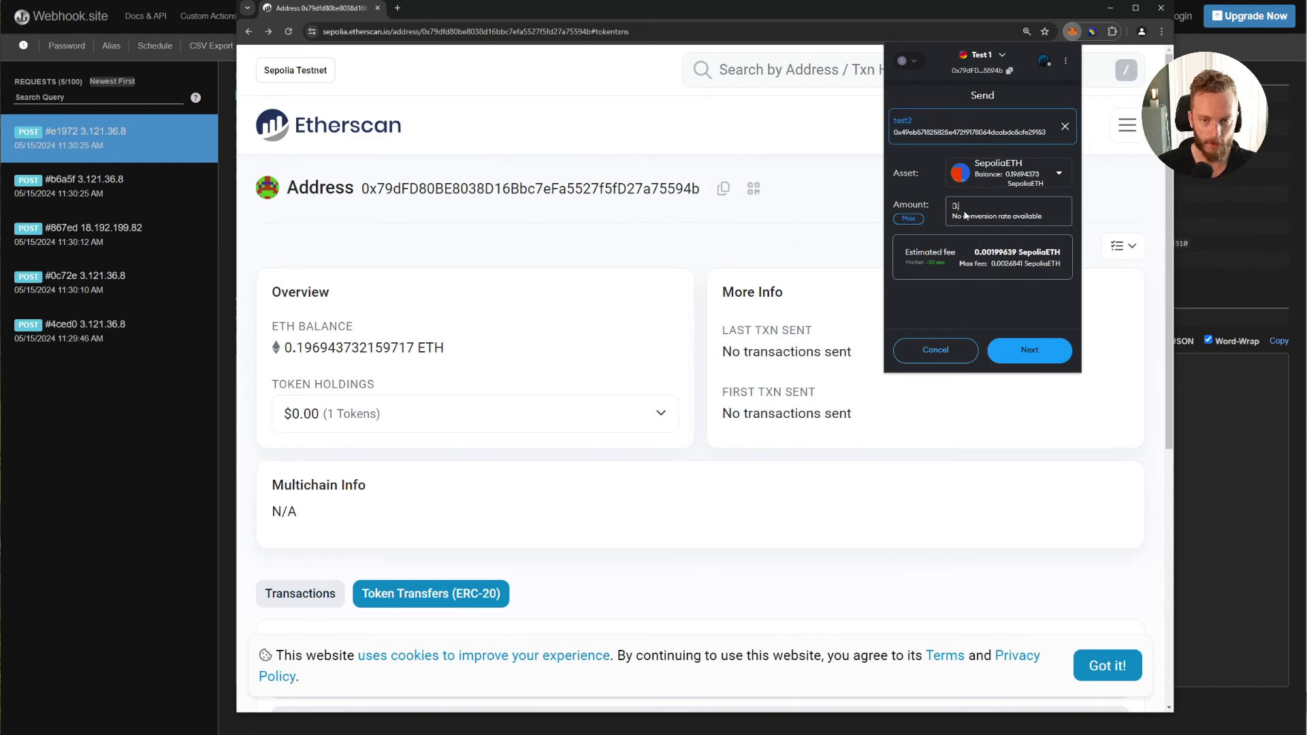
type(".01")
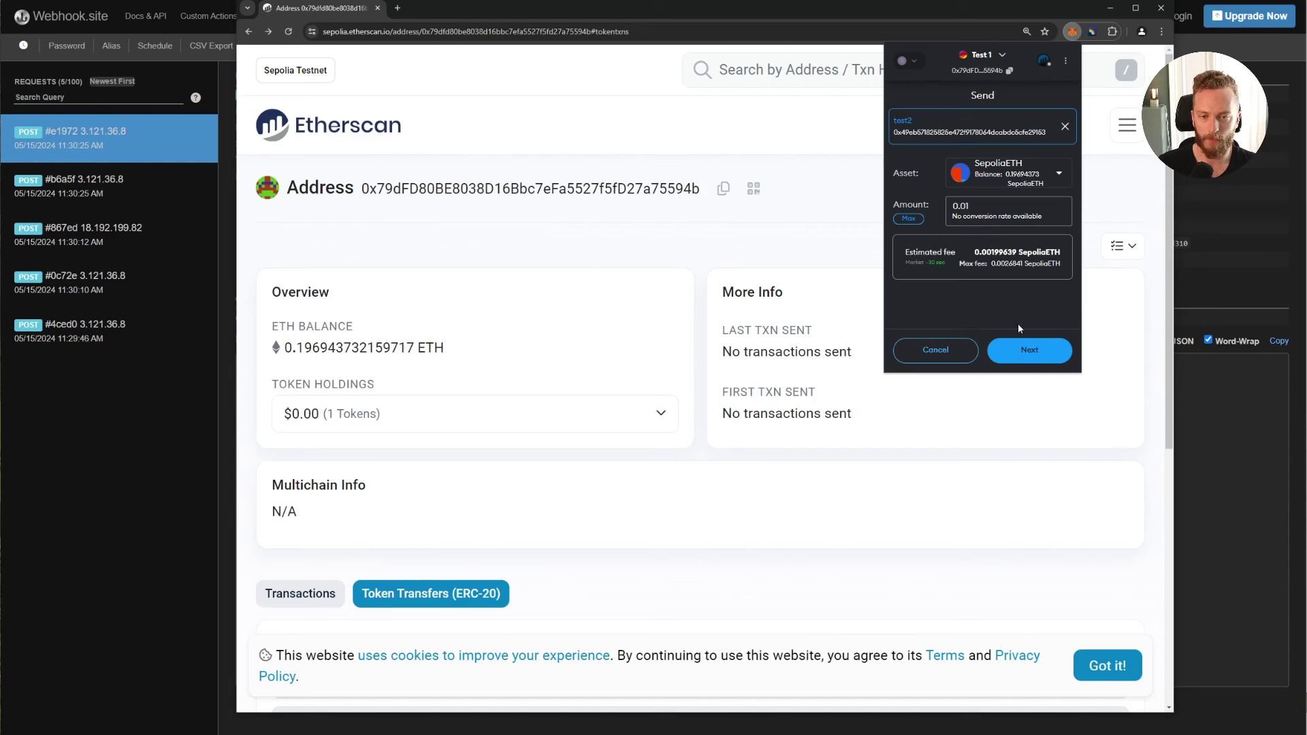
left_click(1022, 348)
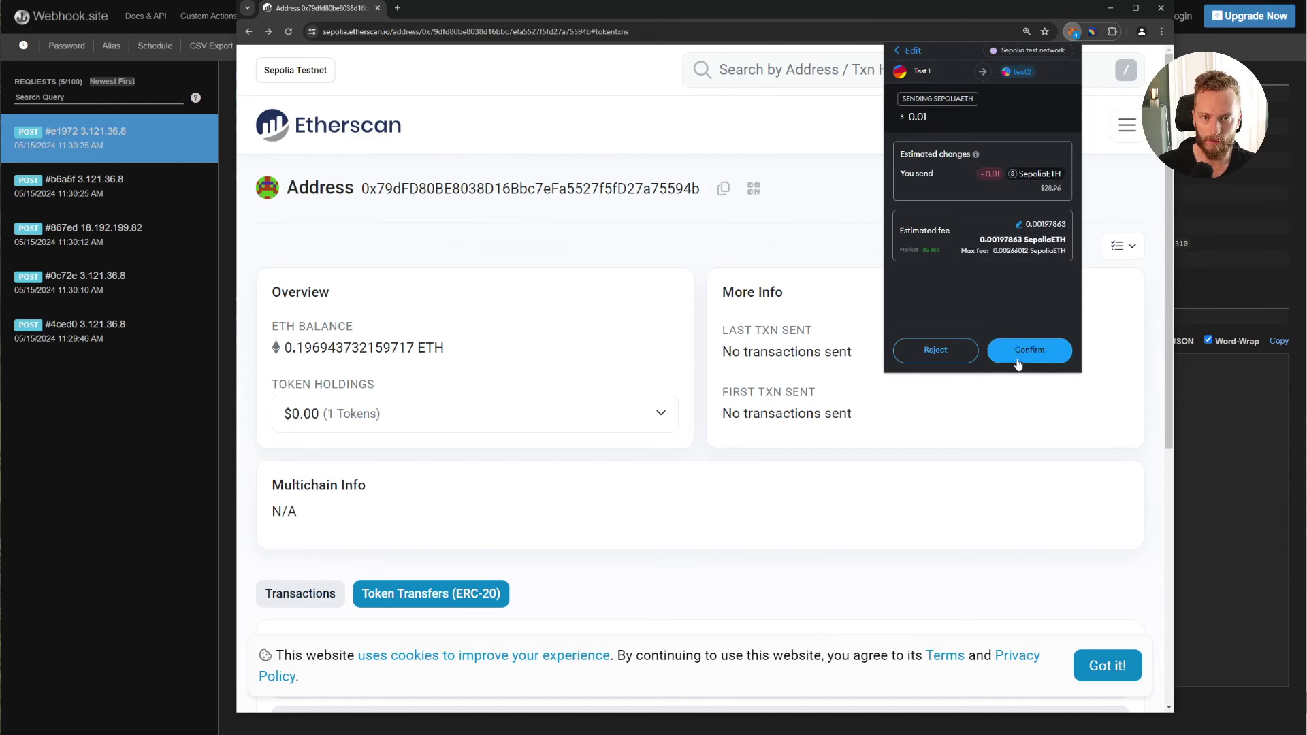
left_click(1018, 362)
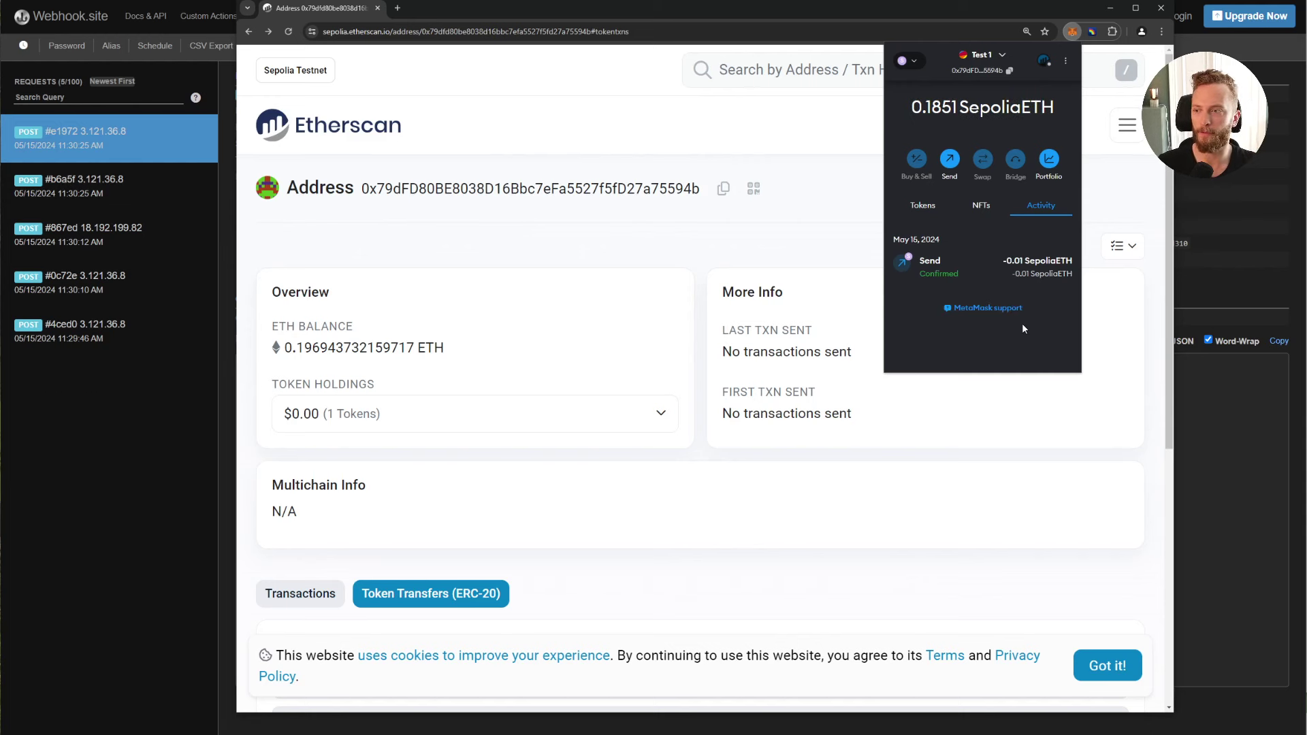
Step: Open request #bccb7 in Webhook.site and review its transaction details and fromAddress
left_click(128, 444)
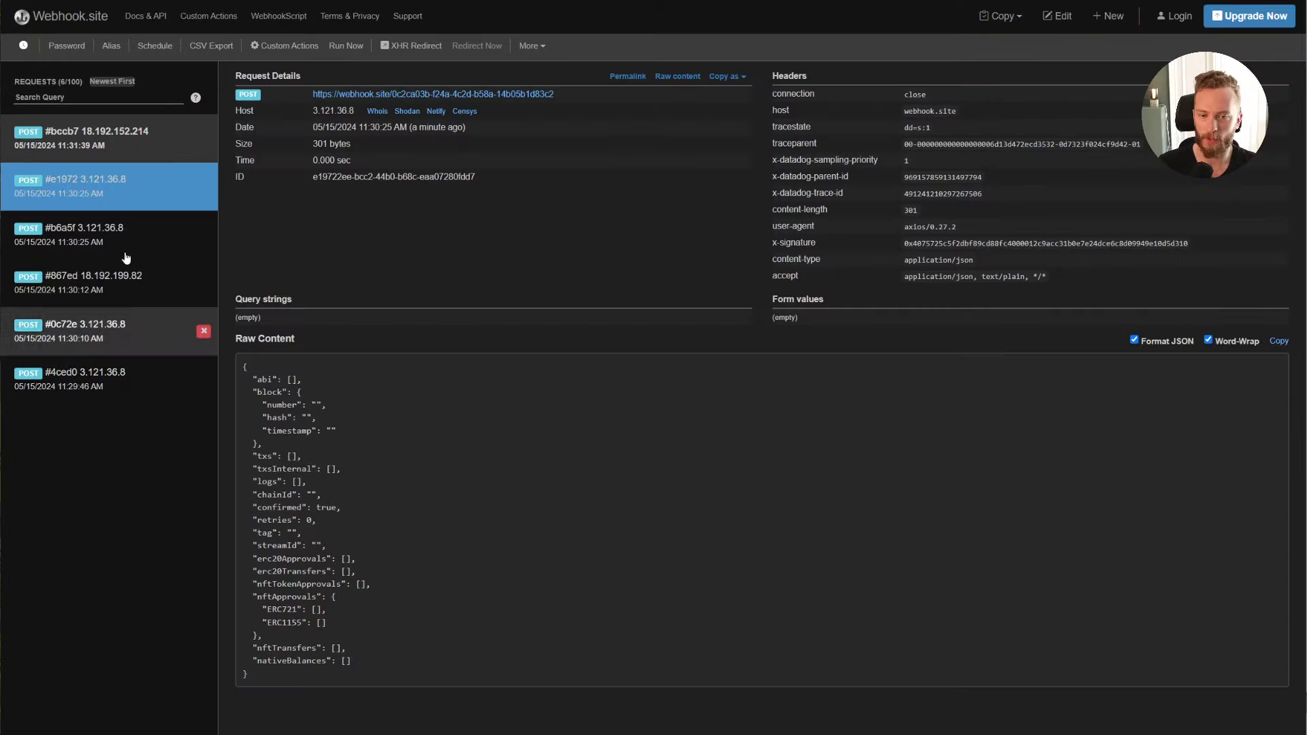
left_click(118, 146)
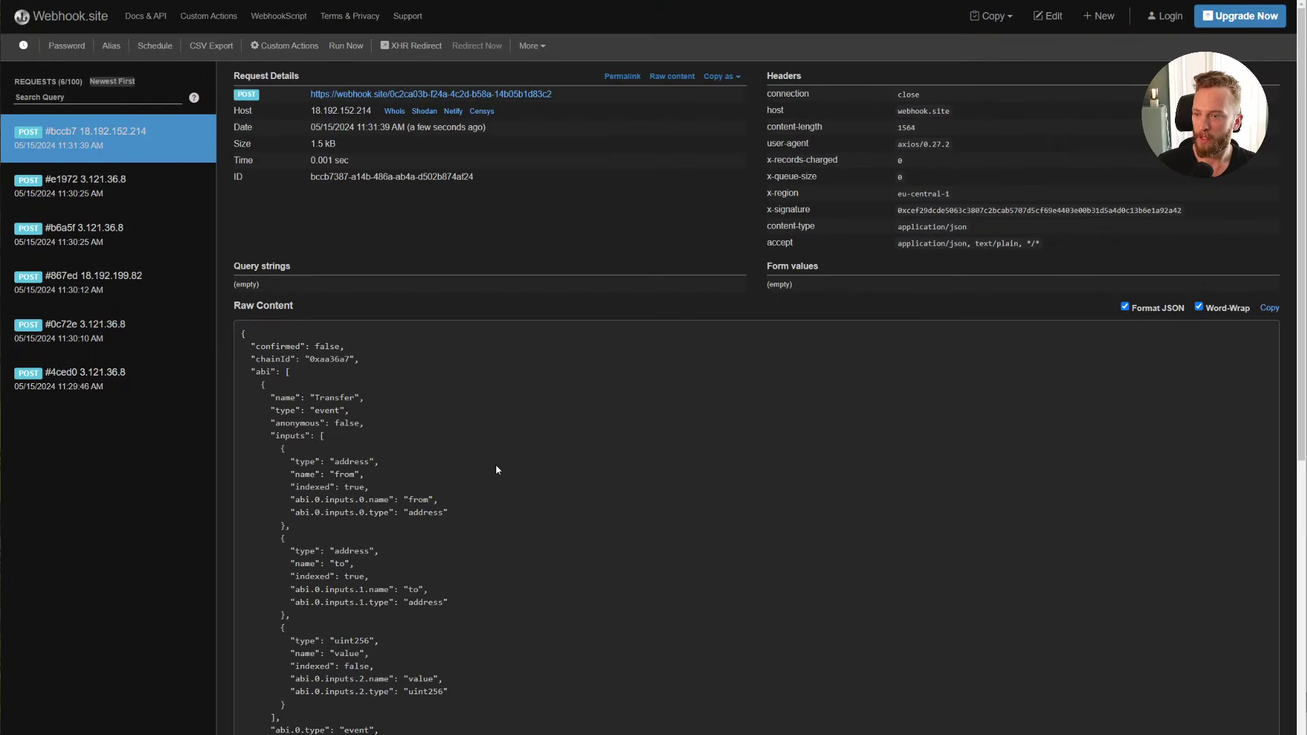
scroll(496, 468, "down", 8)
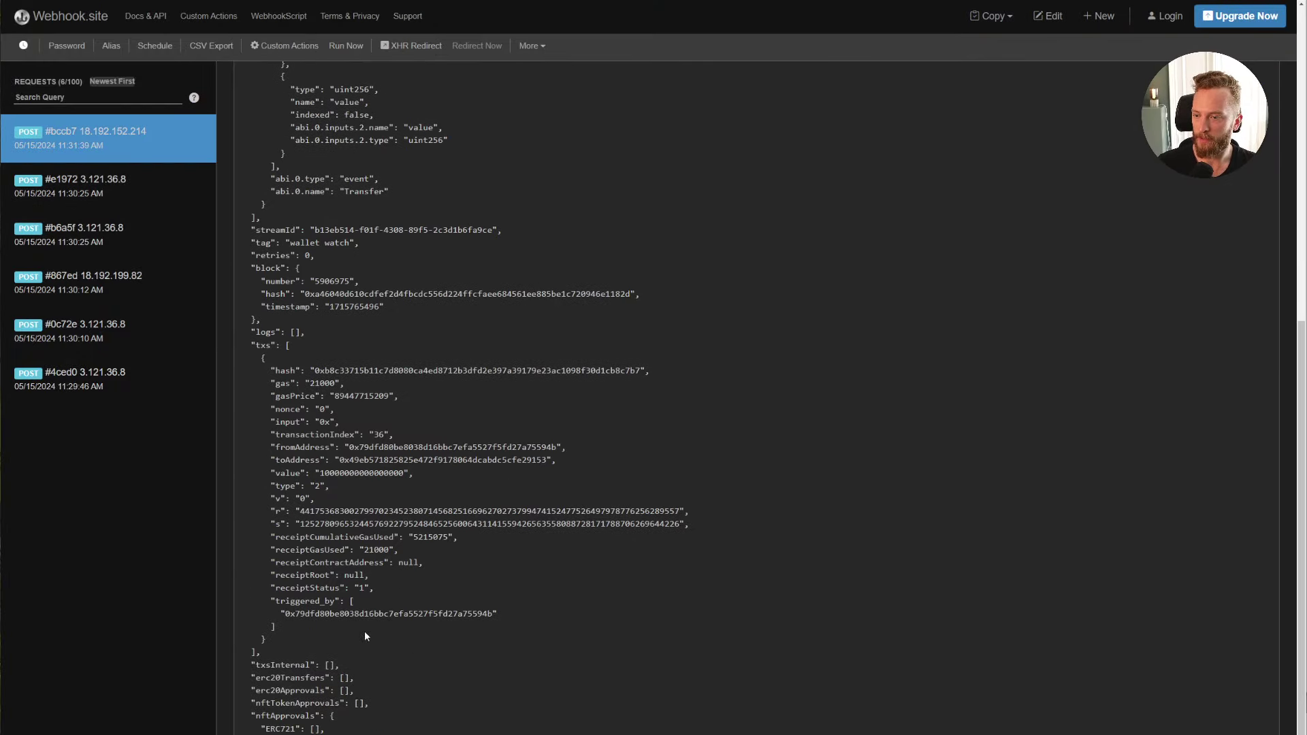
left_click_drag(365, 636, 245, 368)
left_click(245, 368)
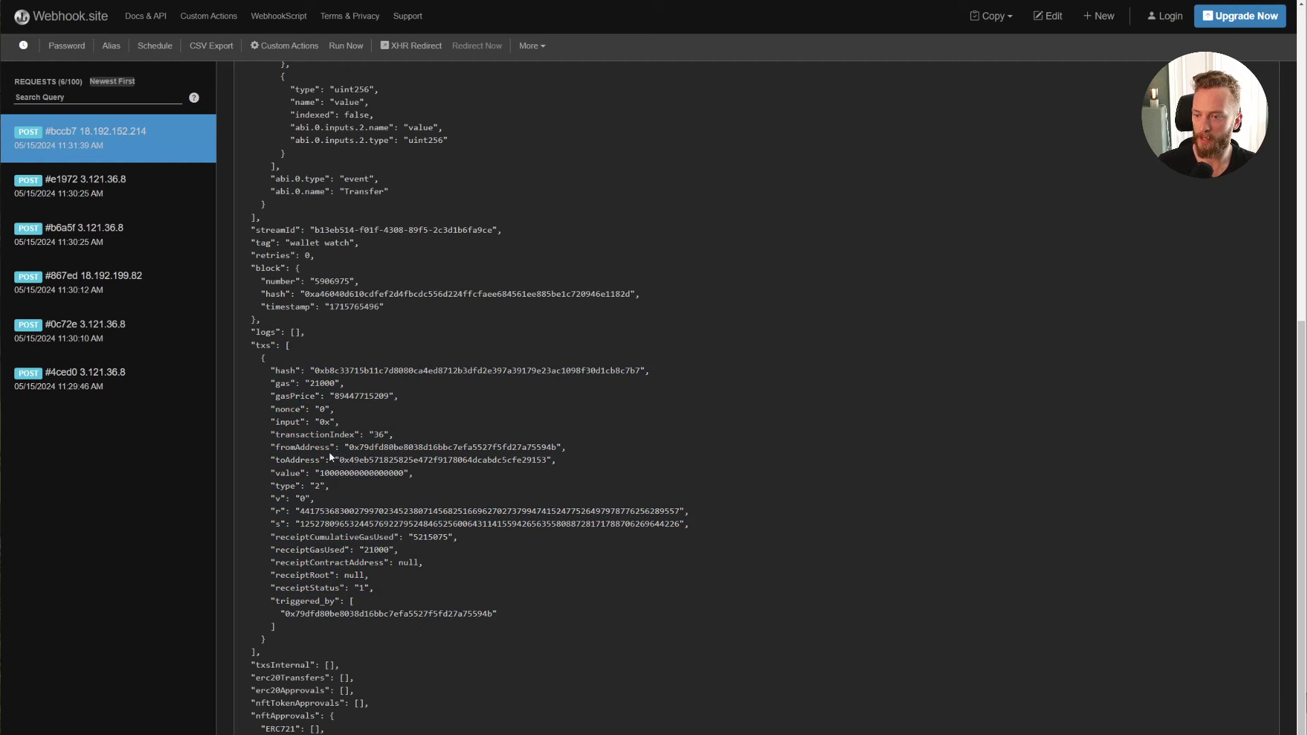
left_click_drag(341, 447, 609, 447)
left_click(608, 446)
Step: Check the payload's "confirmed": false flag, then return to the Etherscan window
scroll(540, 471, "up", 7)
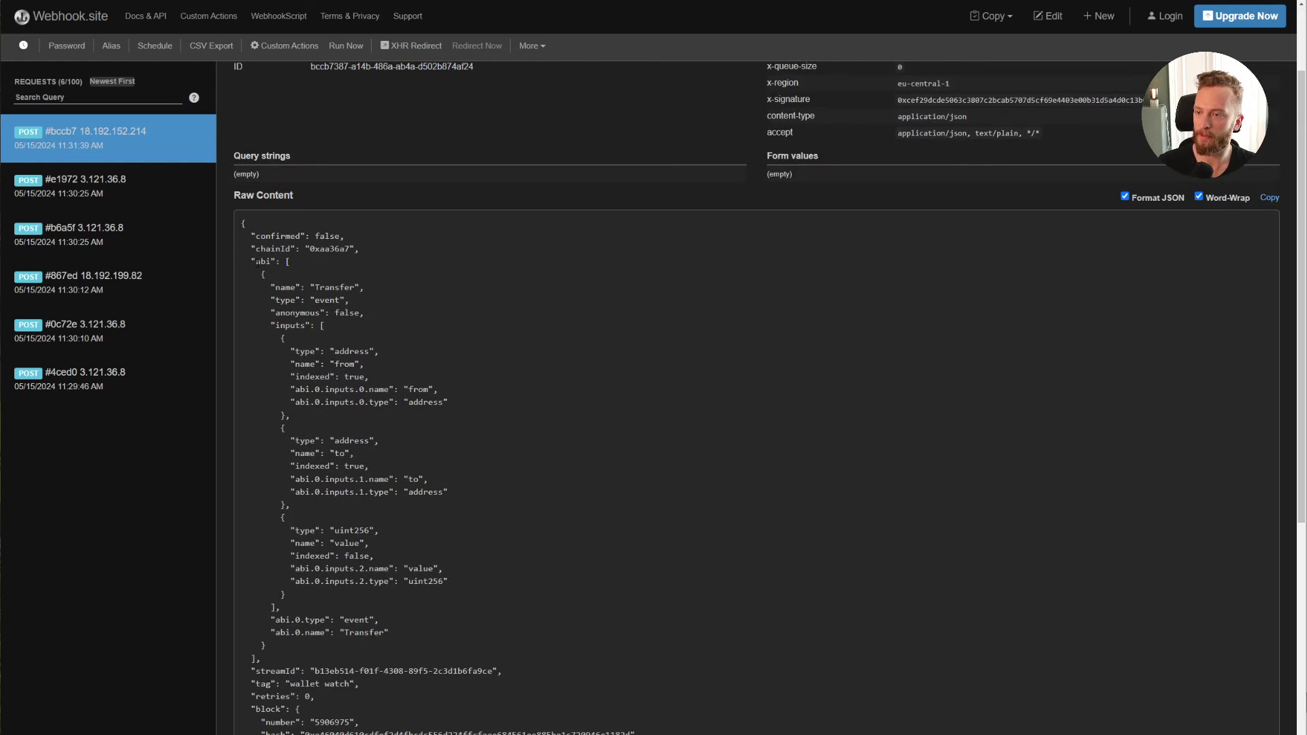
left_click_drag(253, 236, 353, 236)
left_click(352, 236)
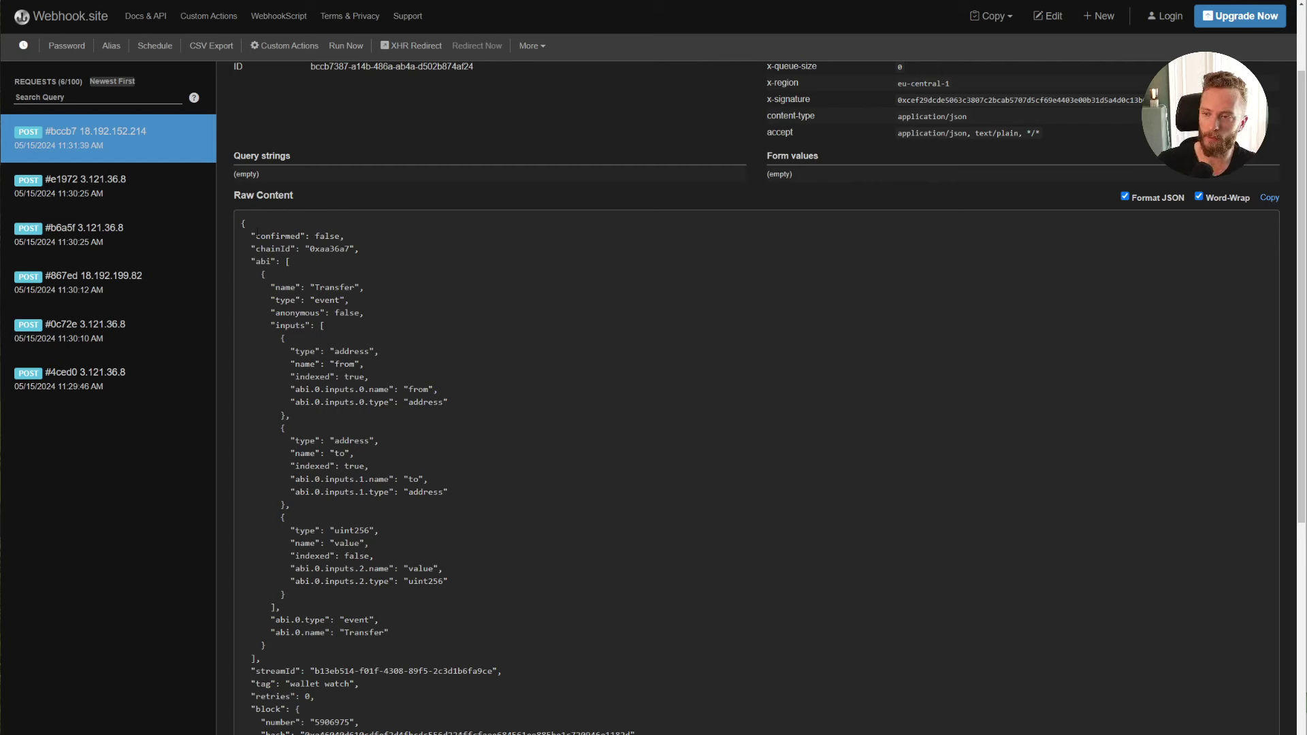
left_click_drag(256, 232, 349, 238)
left_click(470, 251)
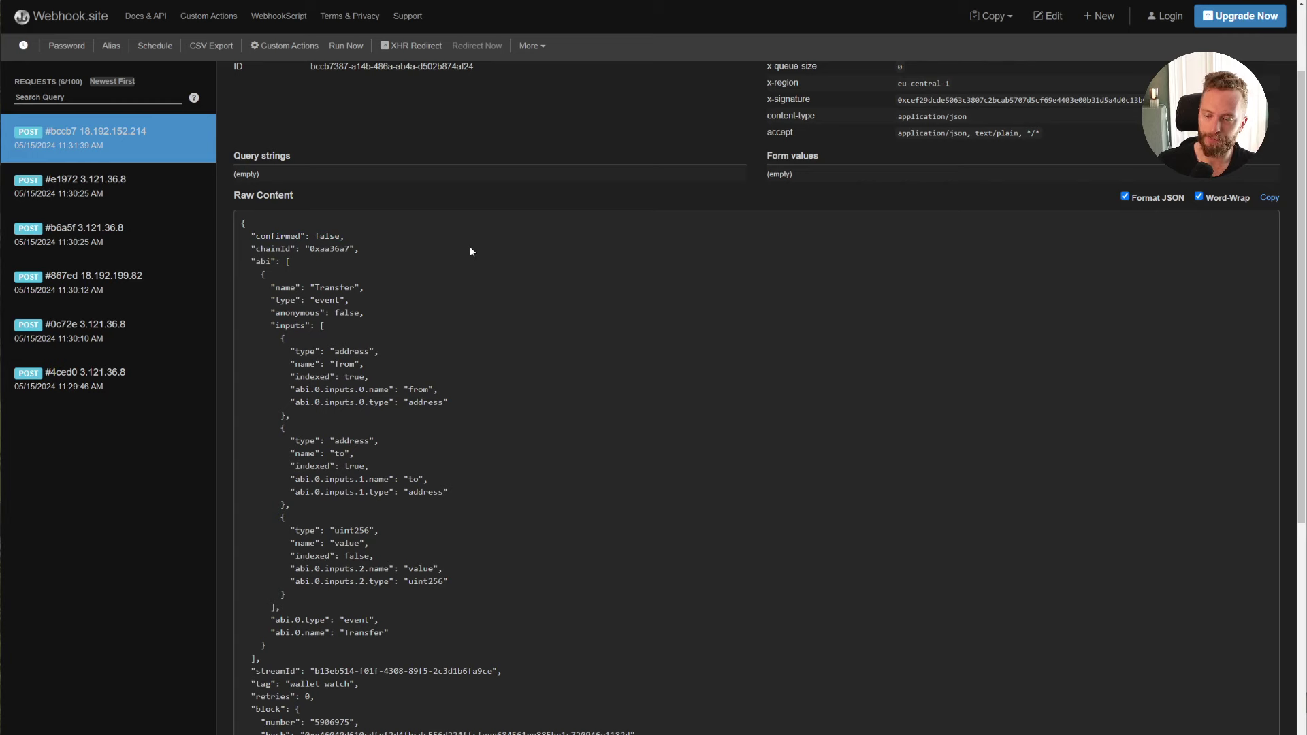
key("alt+Tab")
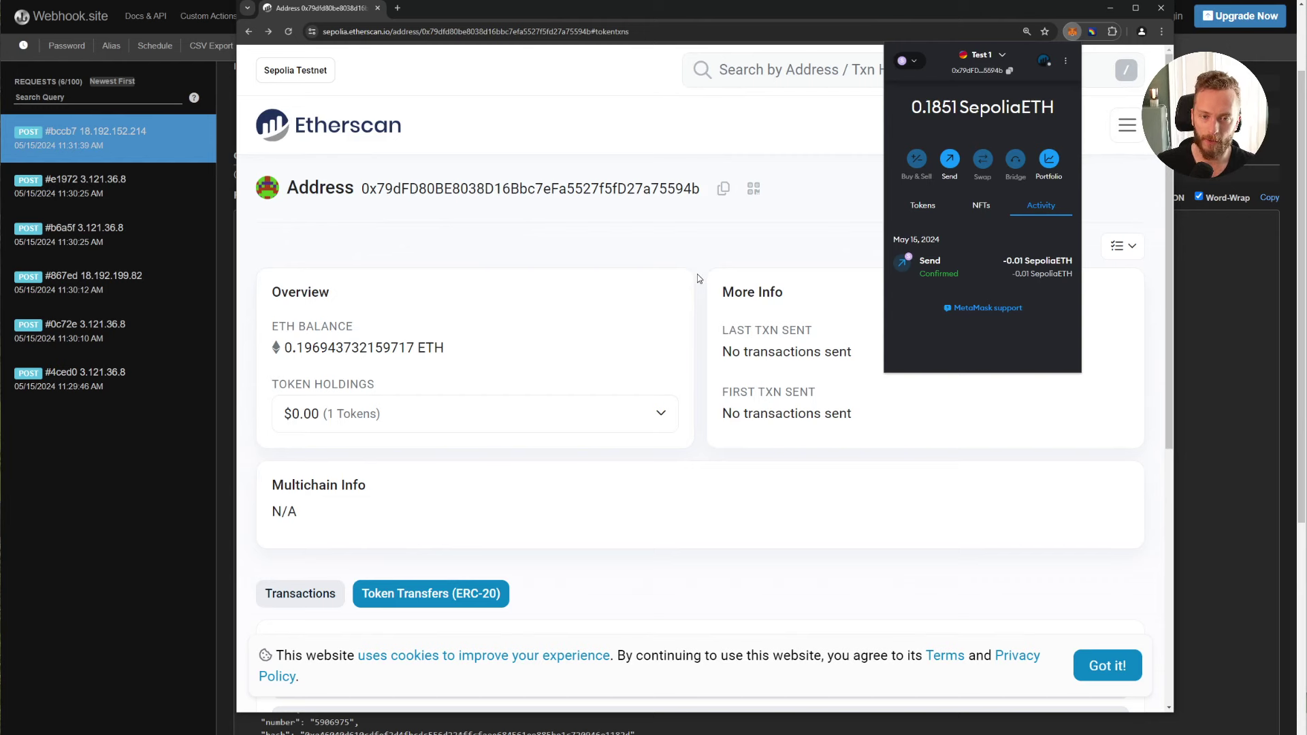
Step: Open request #fd4cf and verify it shows "confirmed": true and the same transaction entry
key("alt+Tab")
left_click(209, 202)
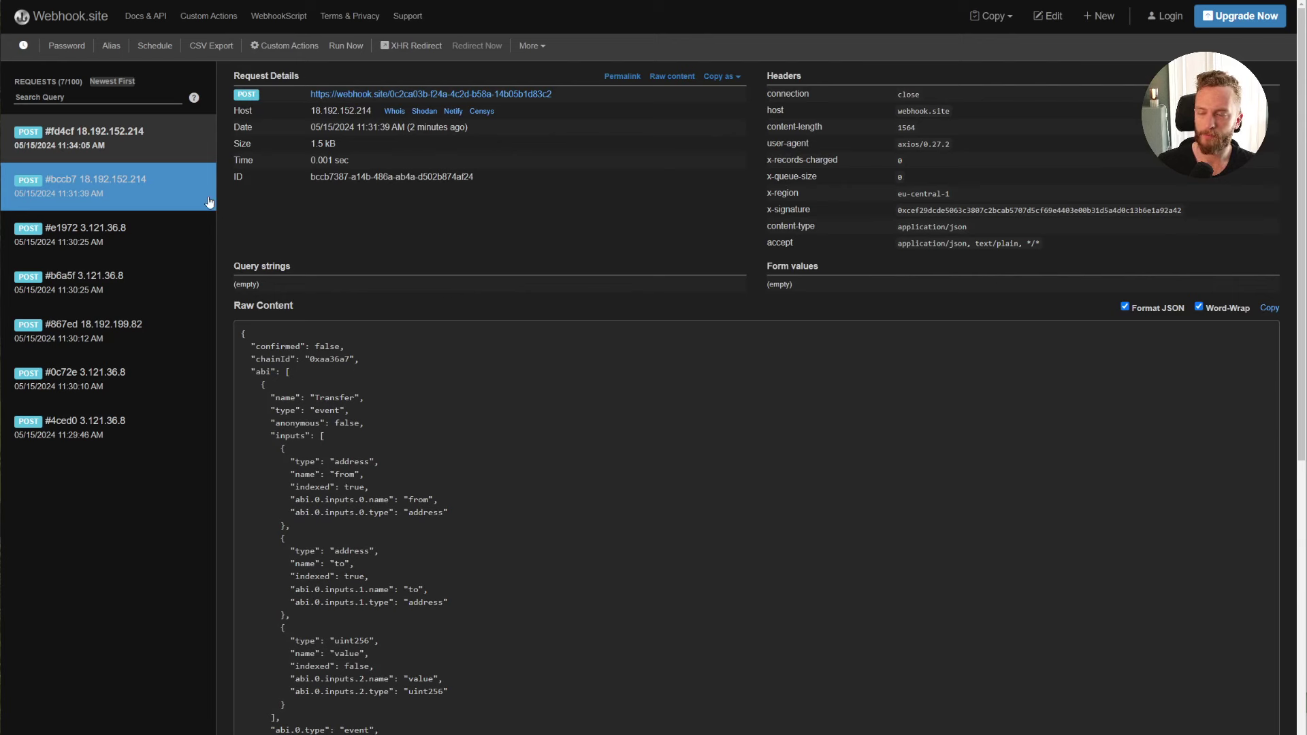
left_click(190, 139)
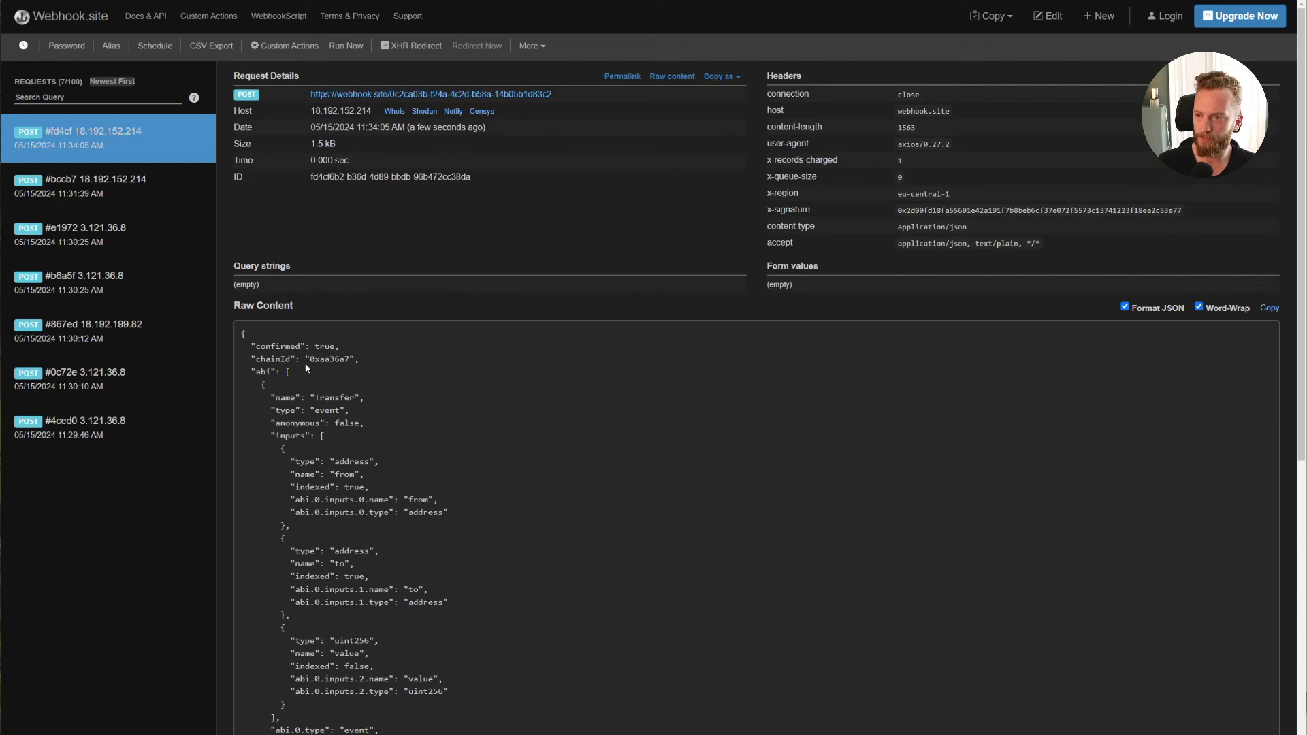
left_click_drag(251, 346, 358, 342)
left_click(359, 342)
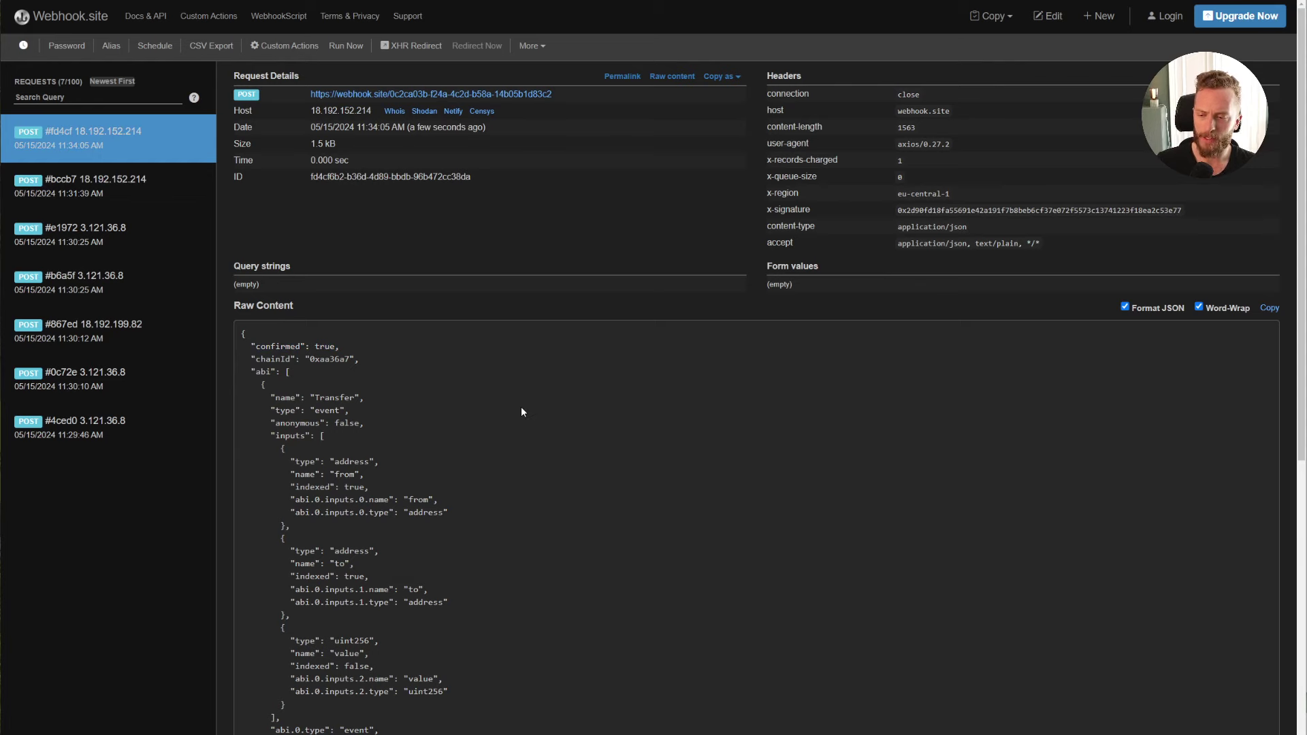
scroll(521, 406, "down", 8)
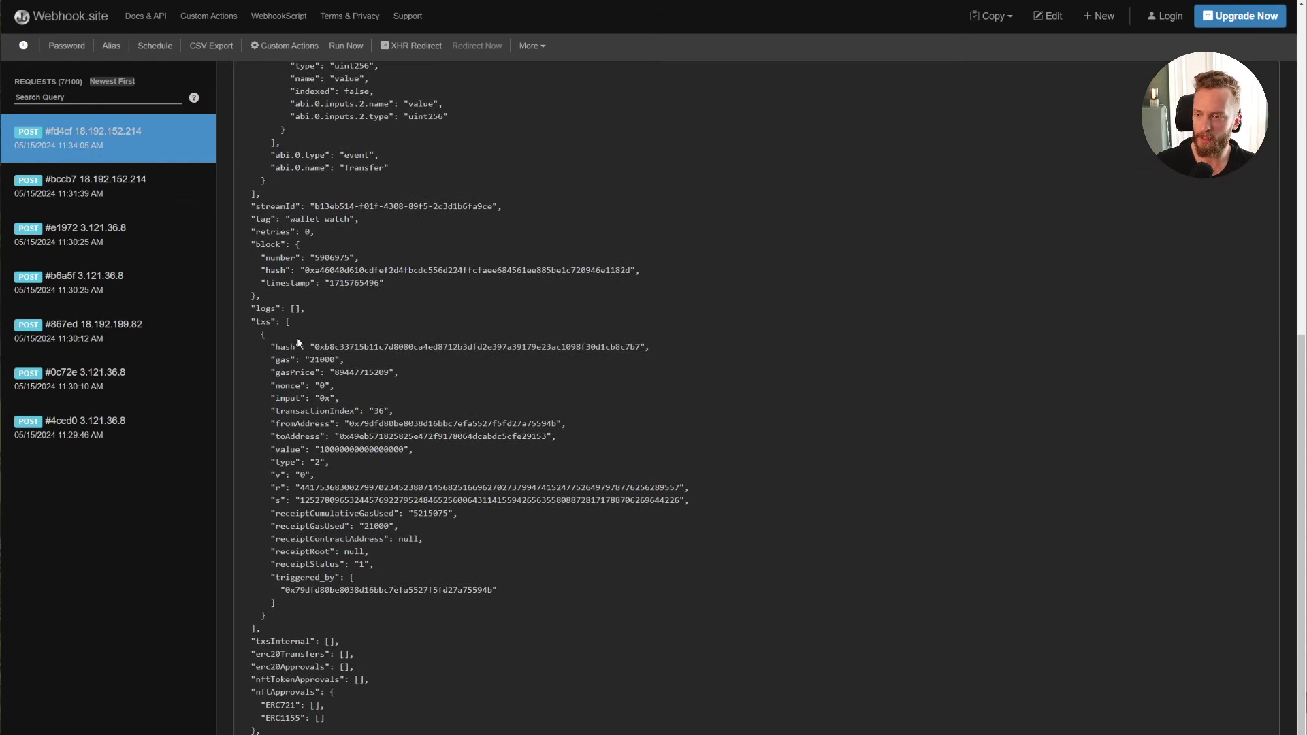
left_click_drag(298, 340, 591, 582)
left_click(591, 582)
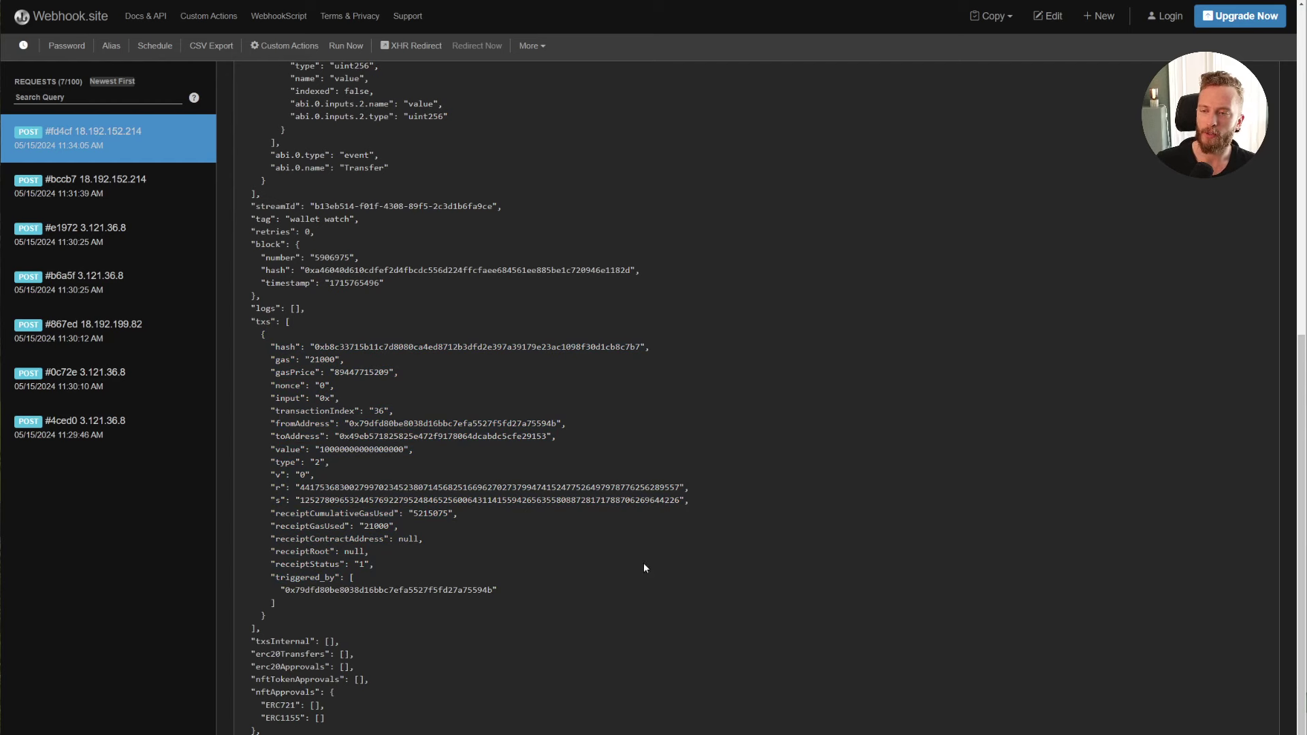
scroll(644, 565, "up", 8)
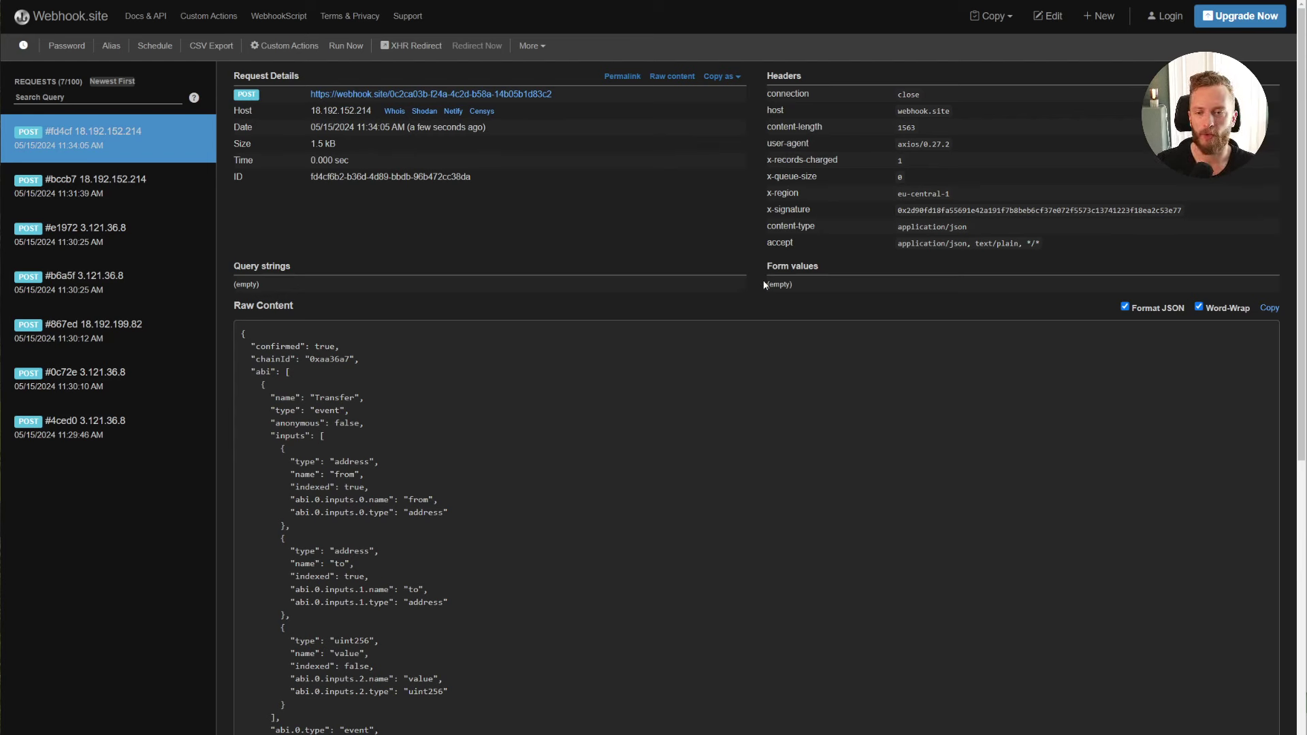
Step: In MetaMask, send 1 LINK from Test 1 to the test2 account and confirm it
key("alt+Tab")
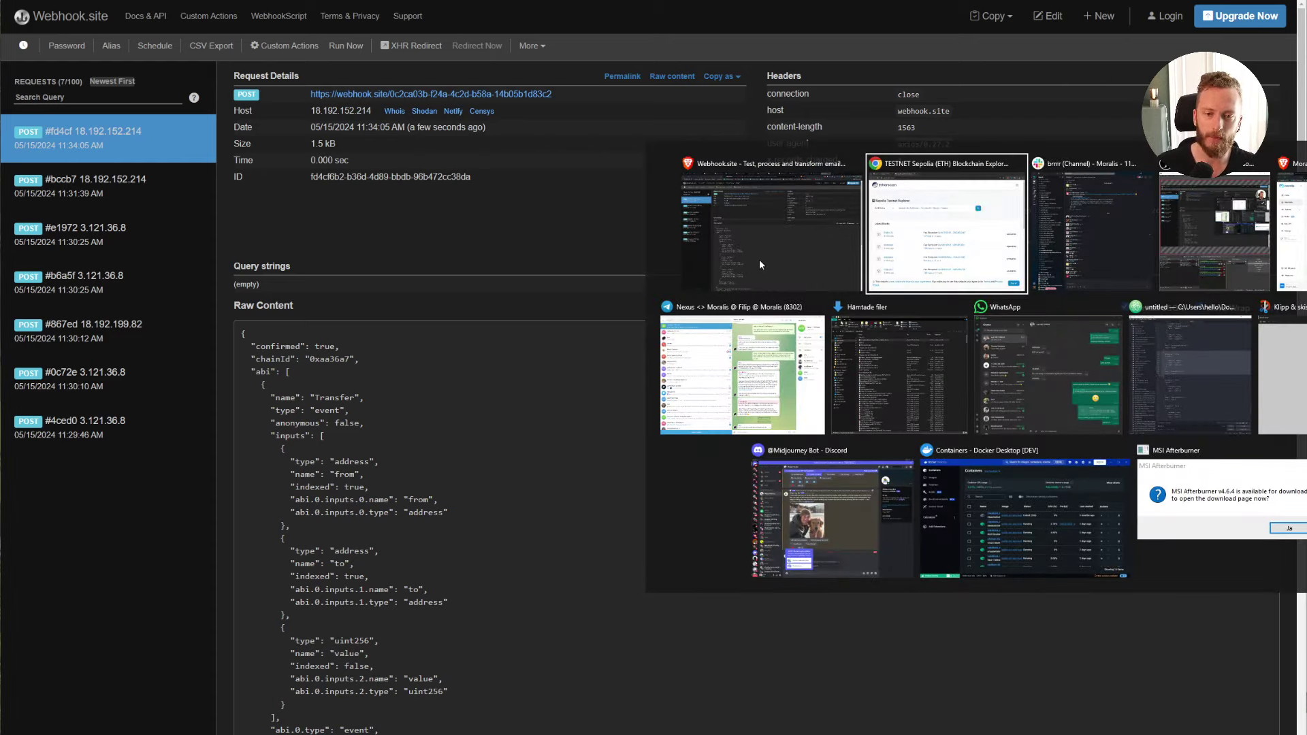
left_click(1072, 31)
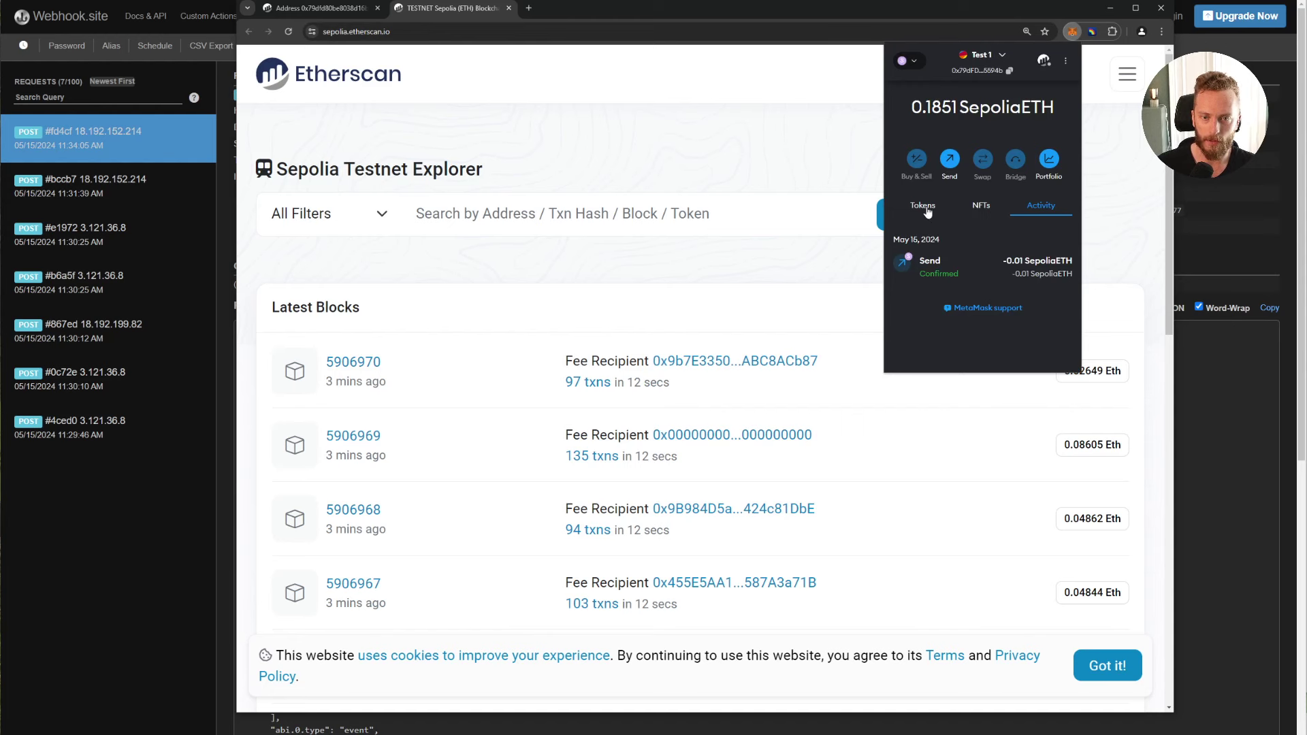
left_click(926, 211)
left_click(948, 285)
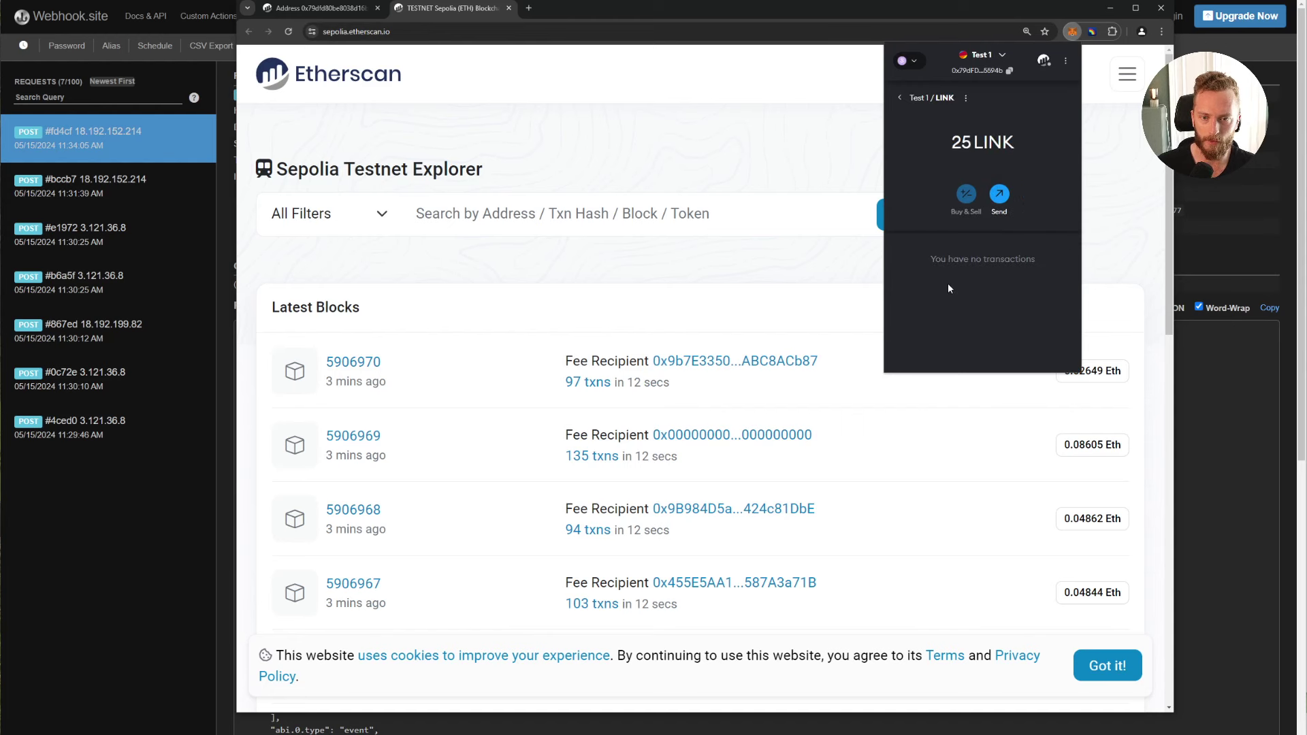
left_click(1004, 201)
scroll(967, 204, "down", 2)
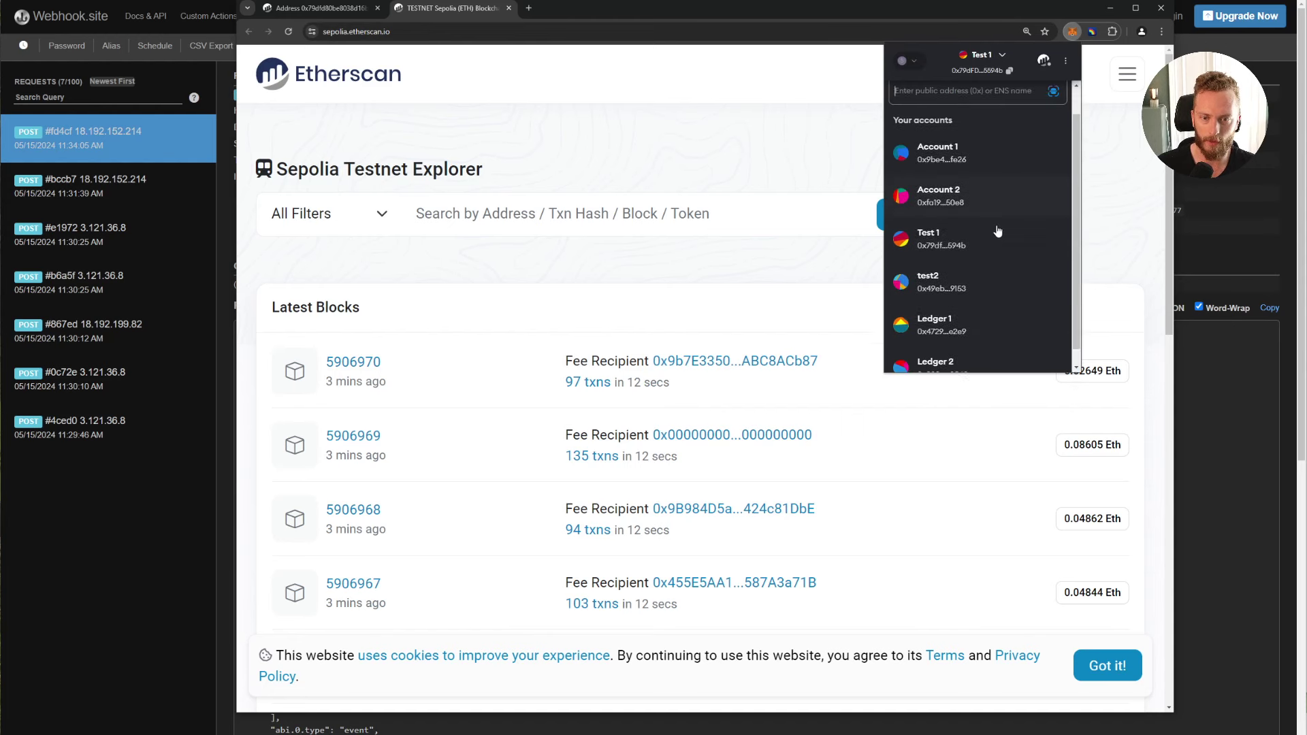
left_click(960, 267)
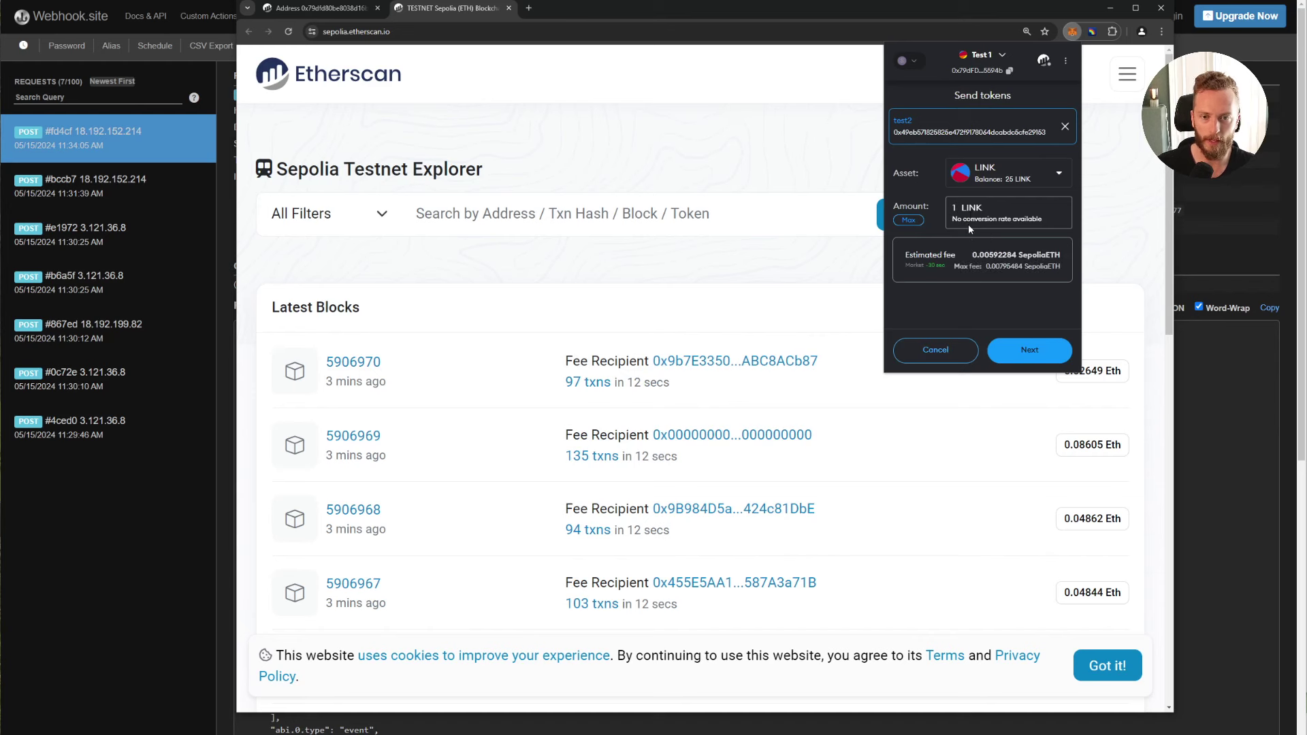
left_click(1022, 353)
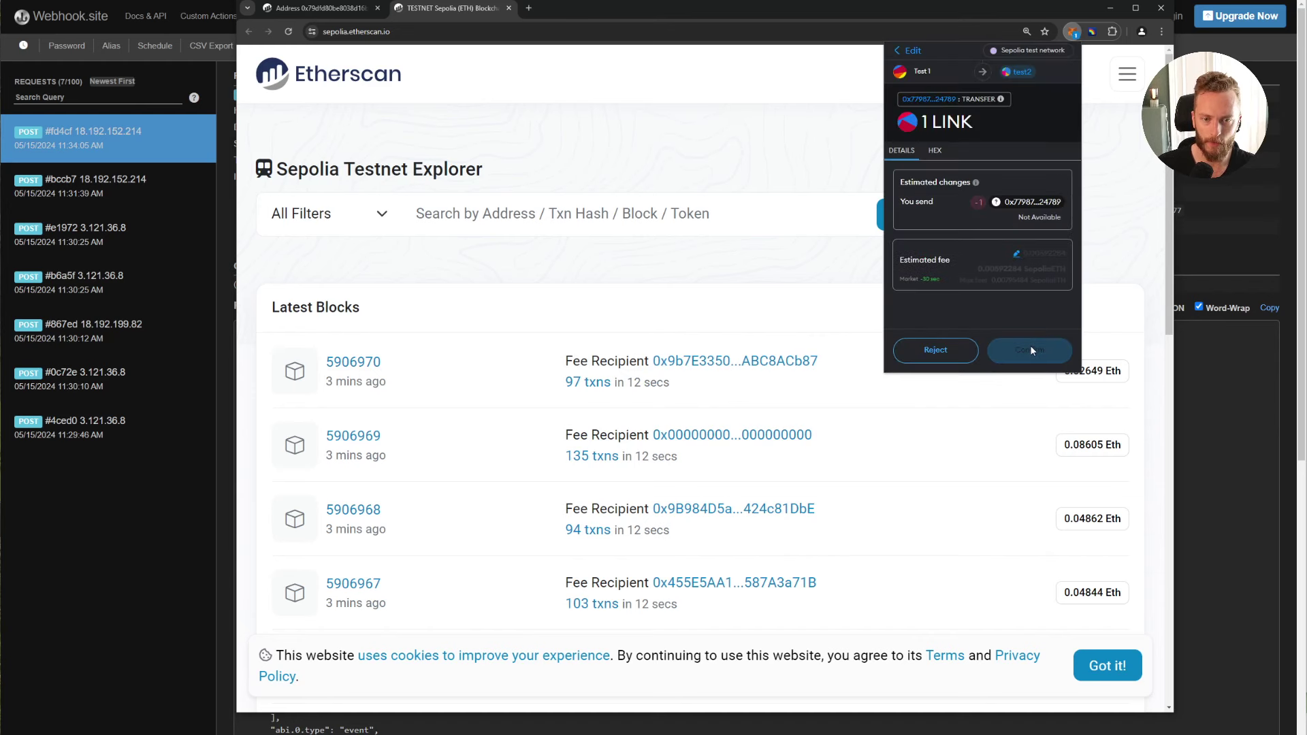
left_click(1023, 353)
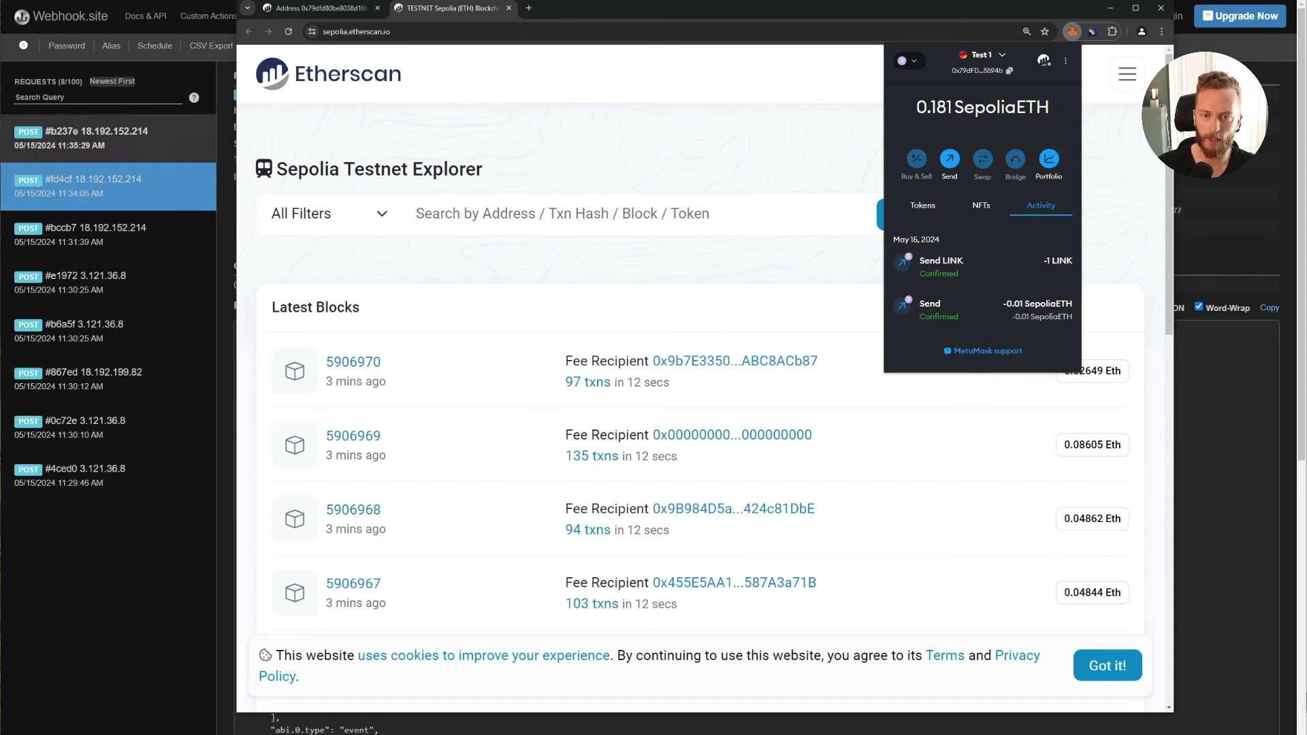
Step: Open request #b237e and inspect its txs transaction object
left_click(101, 145)
scroll(531, 409, "down", 5)
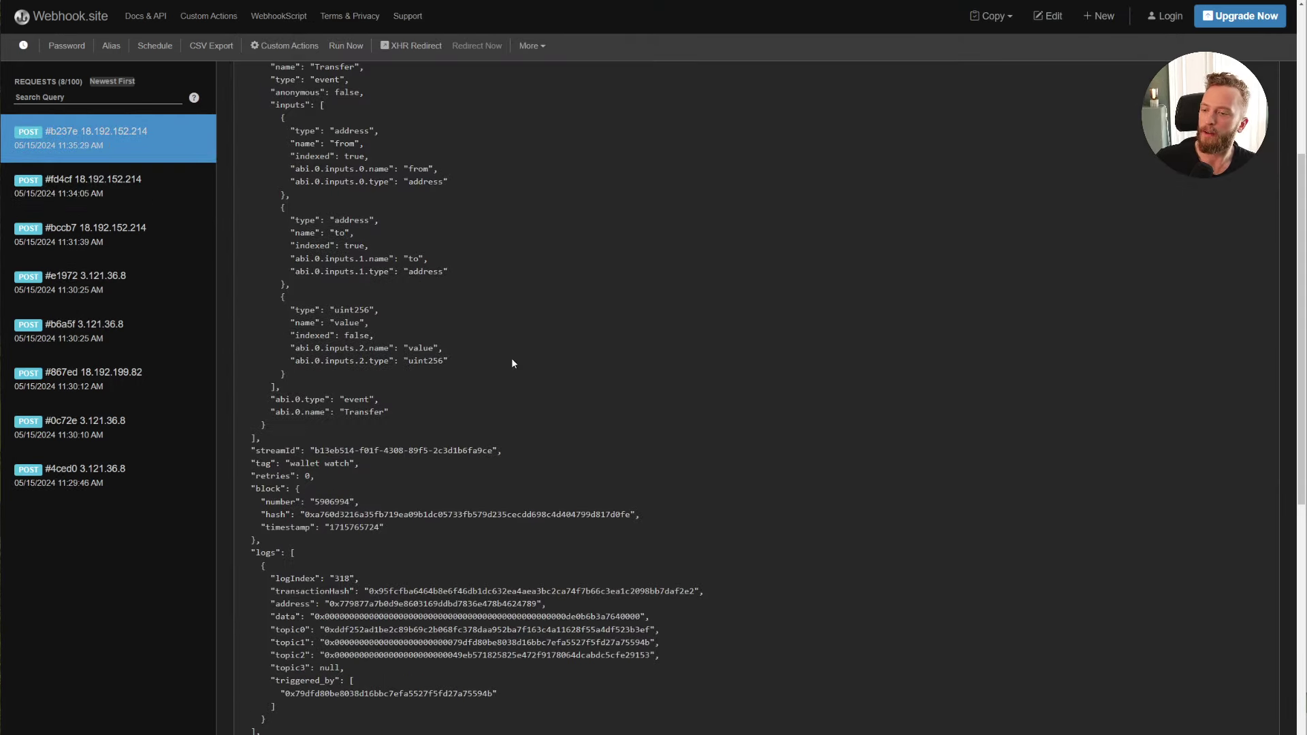
scroll(511, 359, "down", 5)
scroll(381, 265, "down", 1)
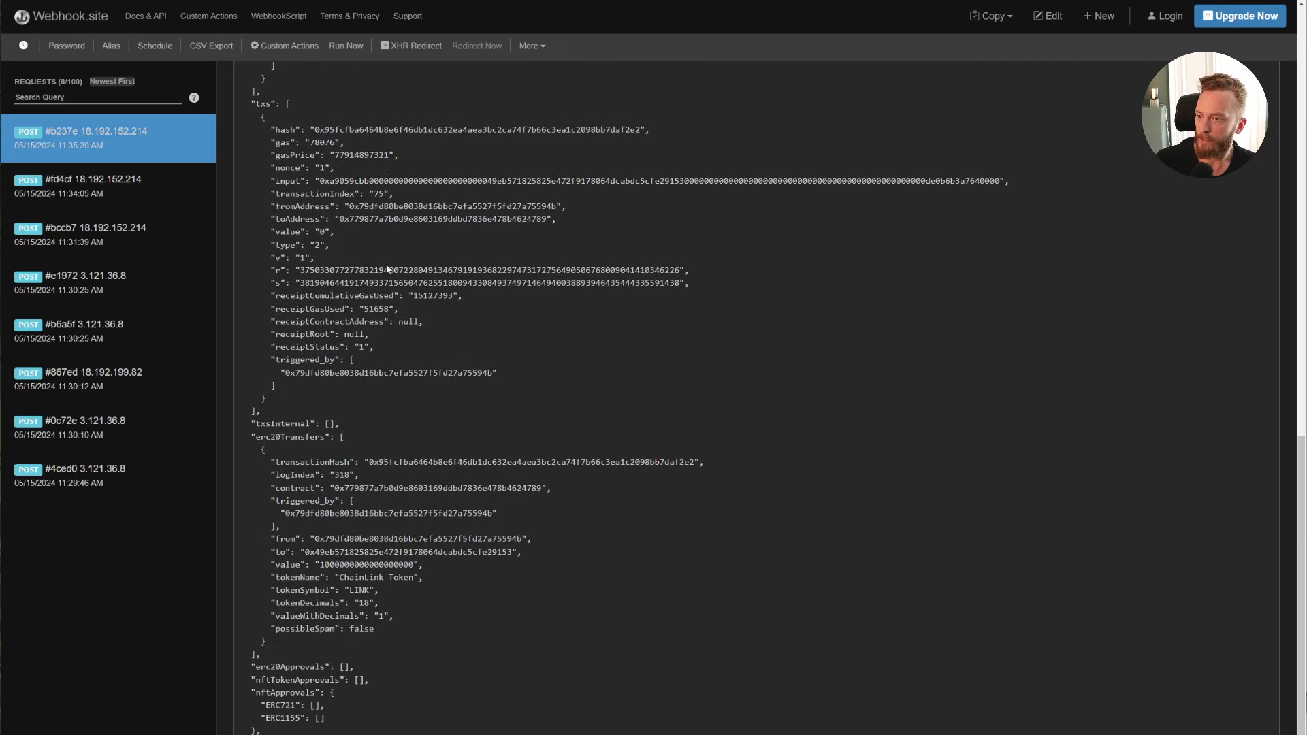
left_click_drag(244, 114, 285, 398)
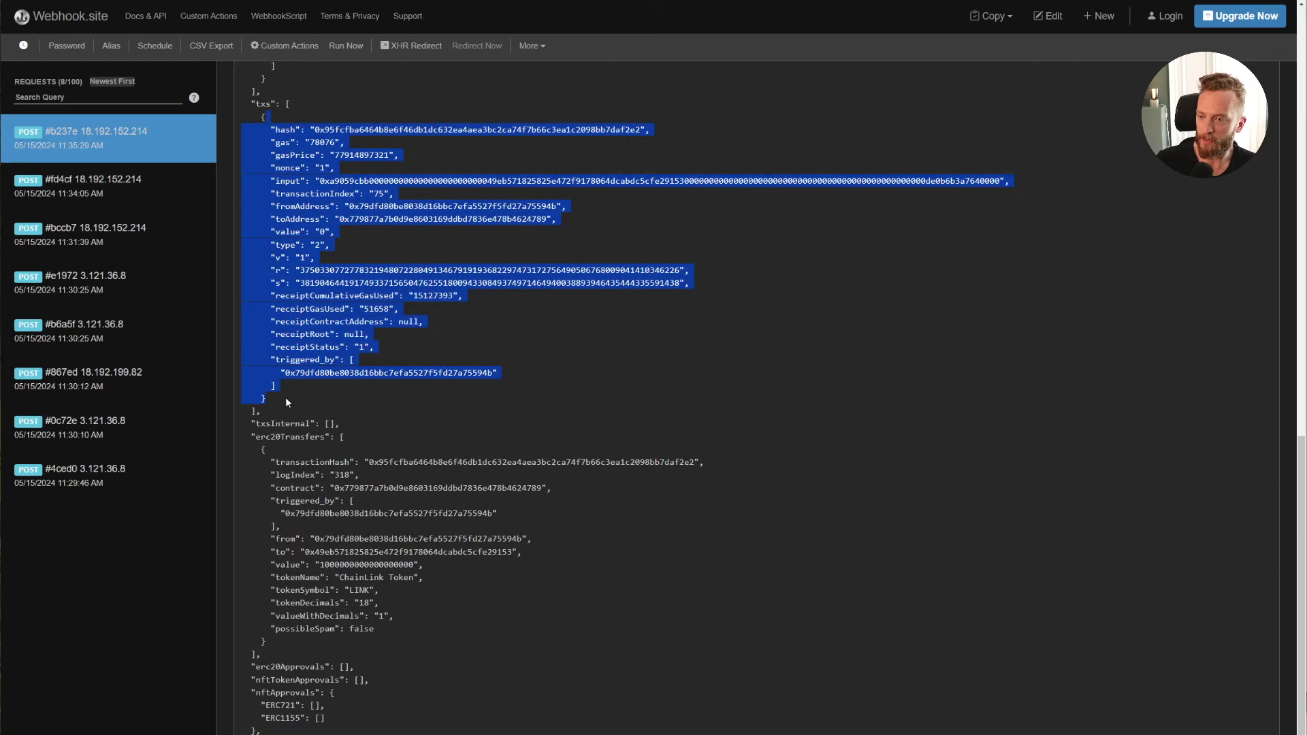
left_click(286, 398)
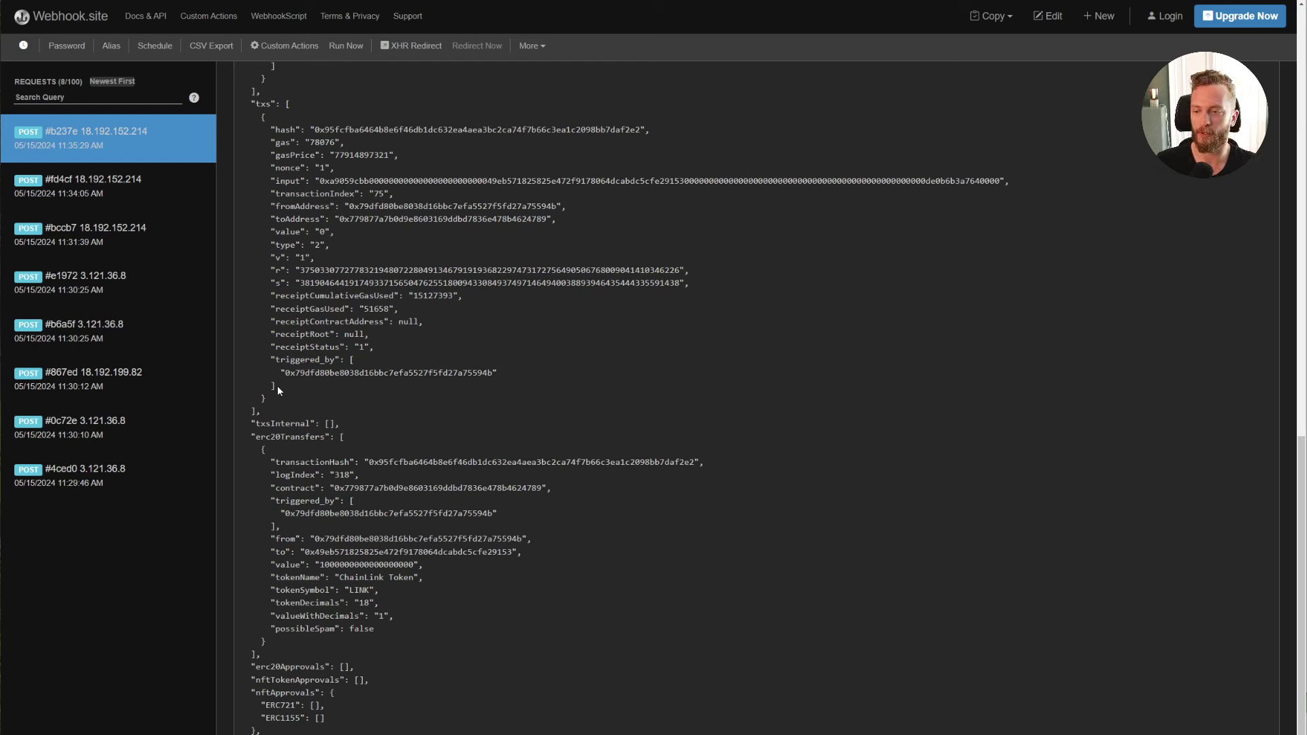
Step: Review the erc20Transfers entry, its sender address and valueWithDecimals of 1
left_click_drag(262, 654, 342, 438)
left_click(343, 438)
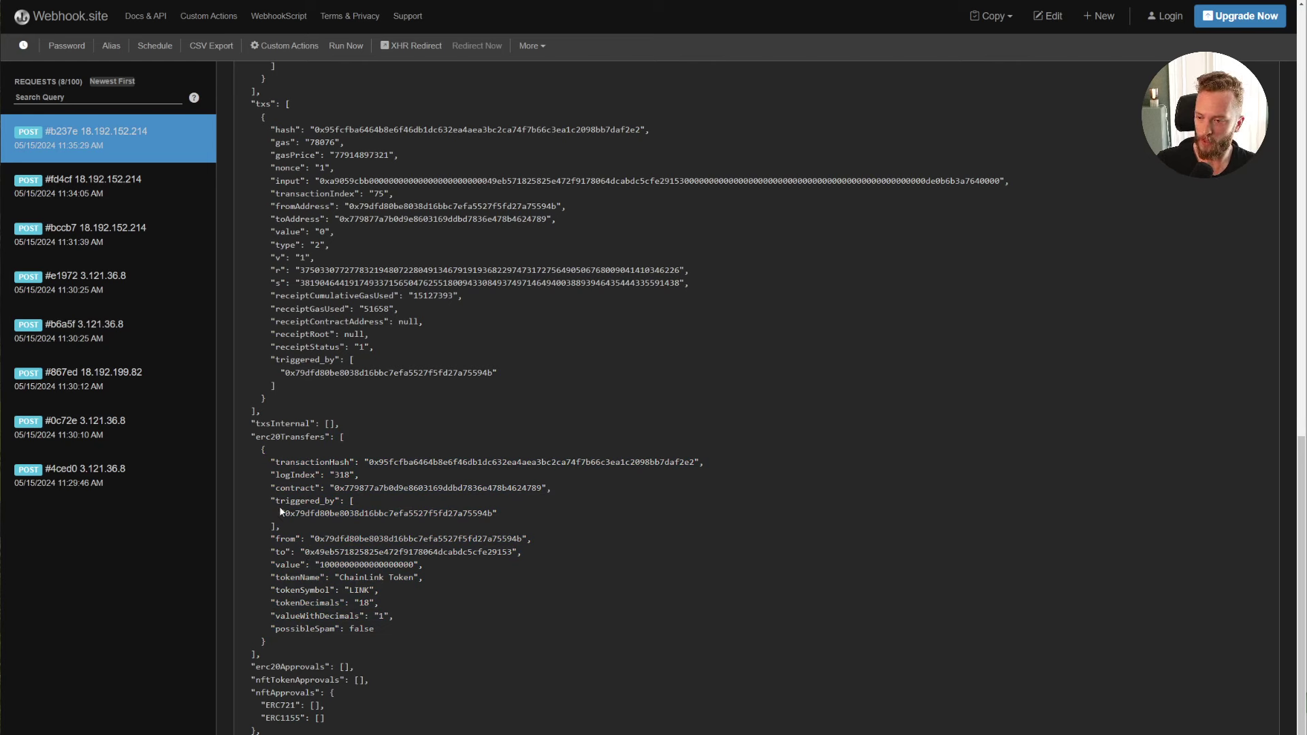
left_click_drag(278, 538, 464, 538)
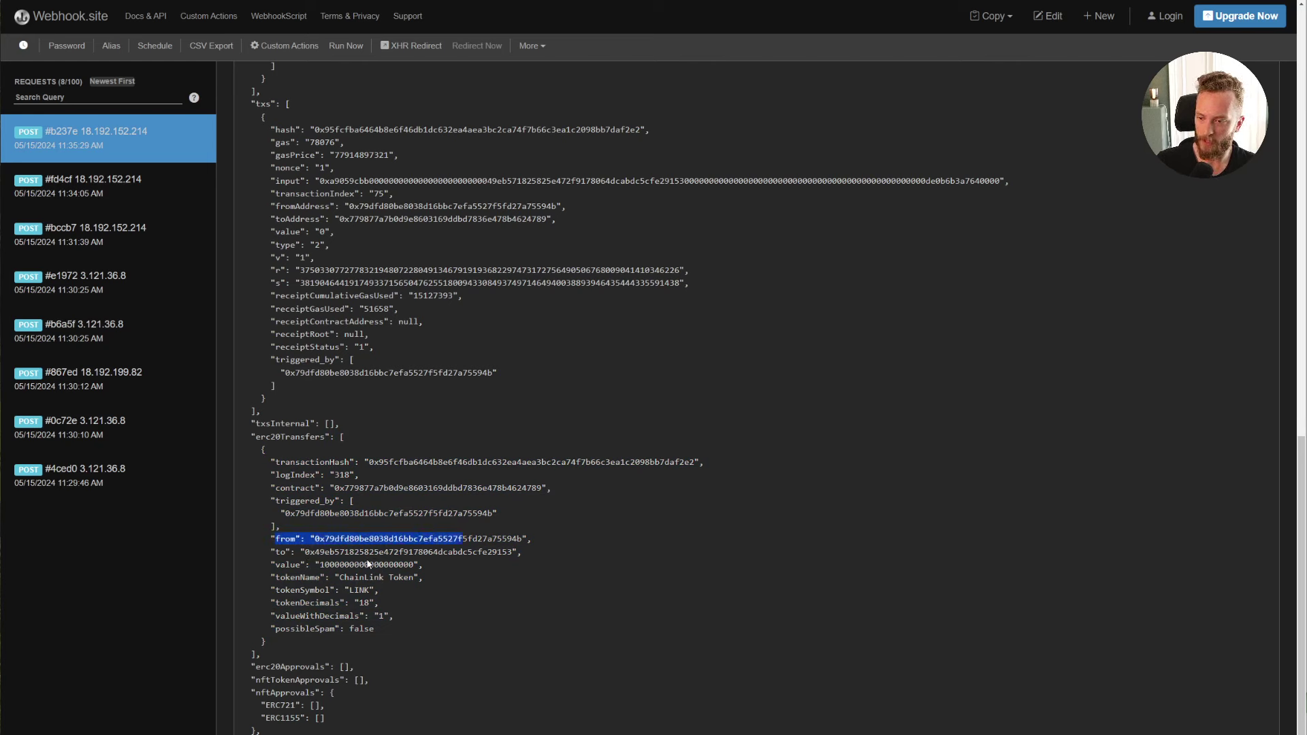
left_click_drag(393, 614, 300, 623)
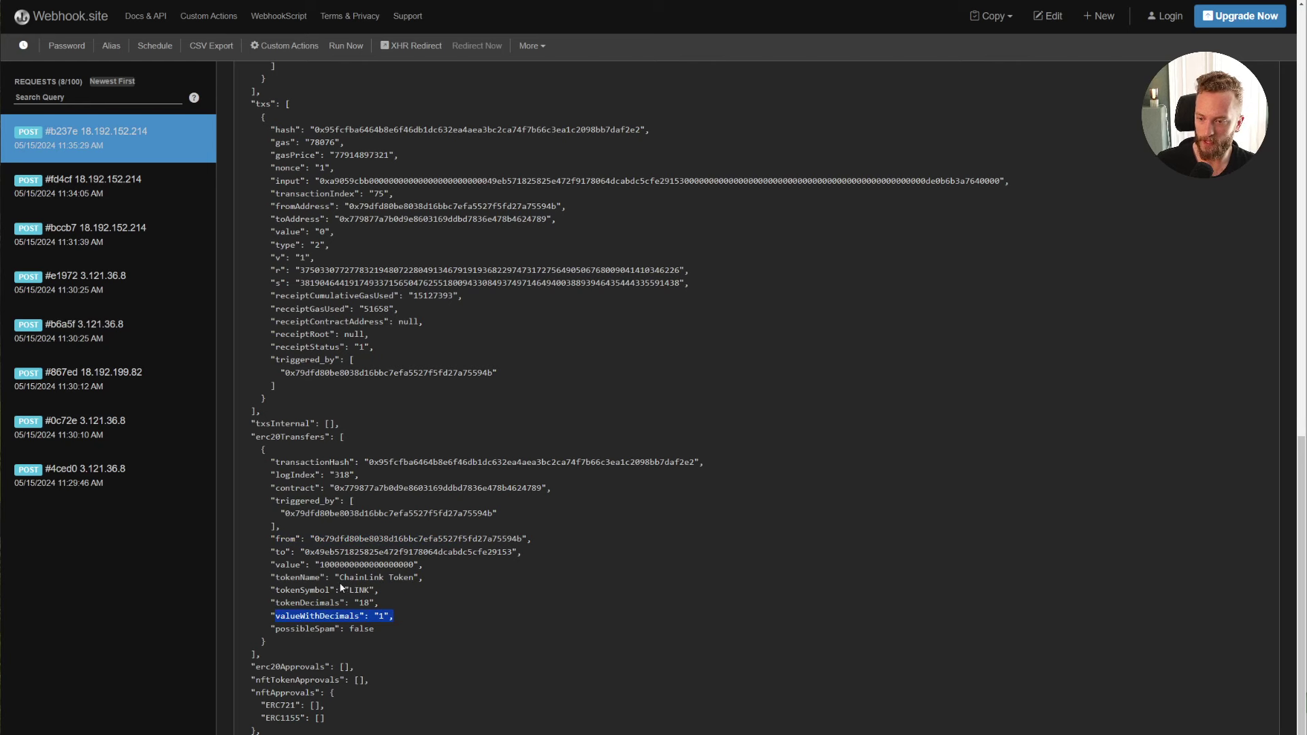
left_click(399, 587)
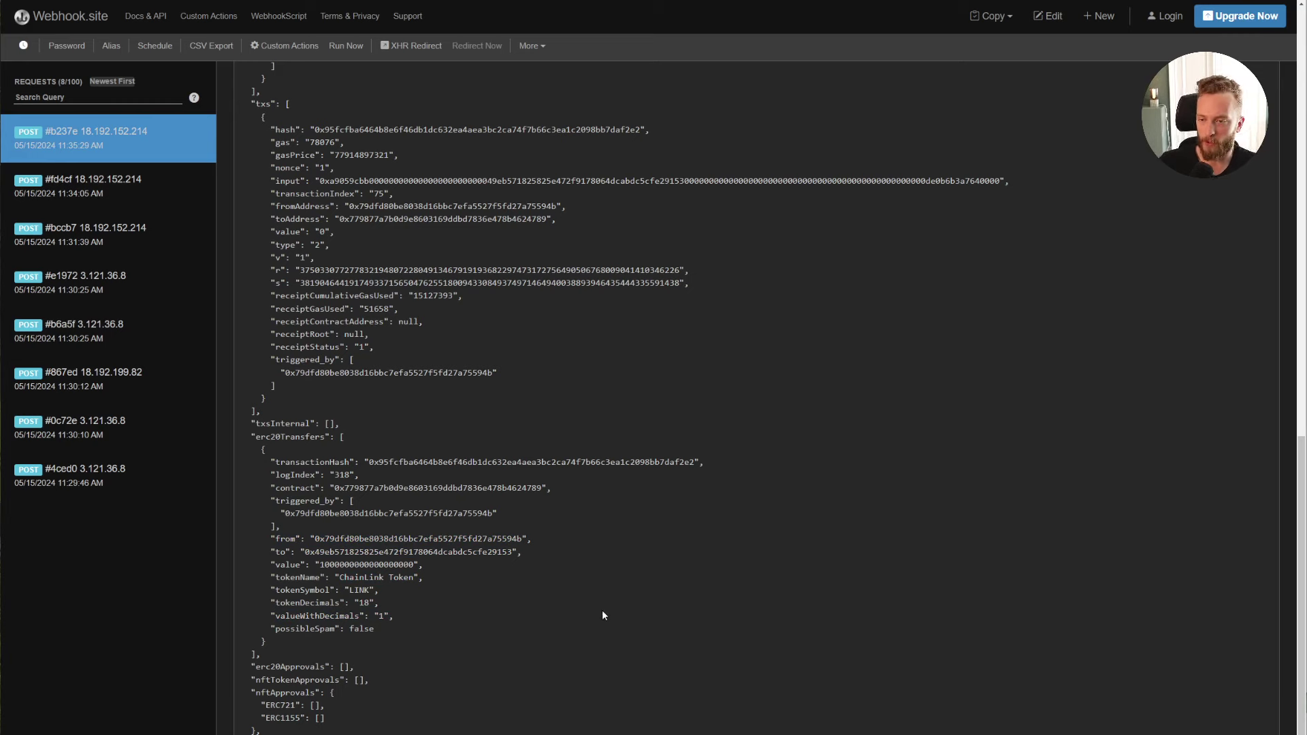
scroll(602, 615, "up", 10)
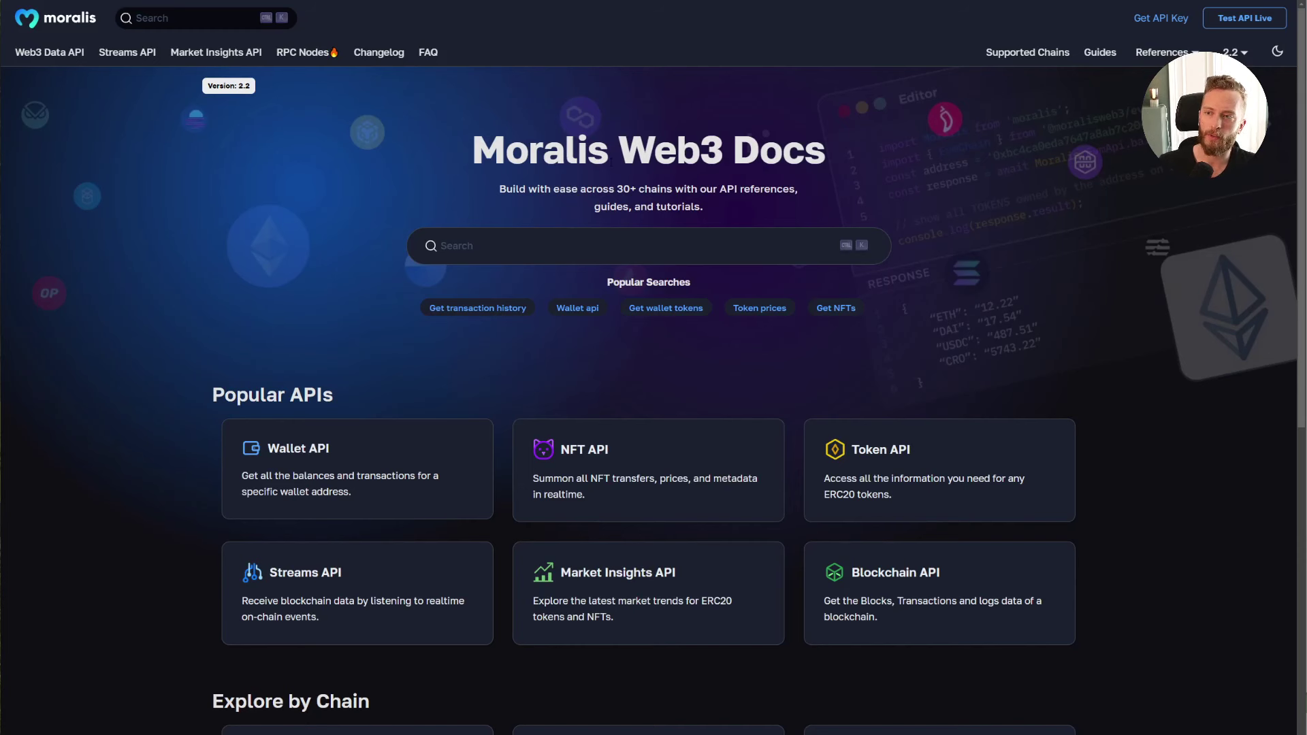
Step: Open the Streams API reference and expand its list of stream endpoints
left_click(127, 52)
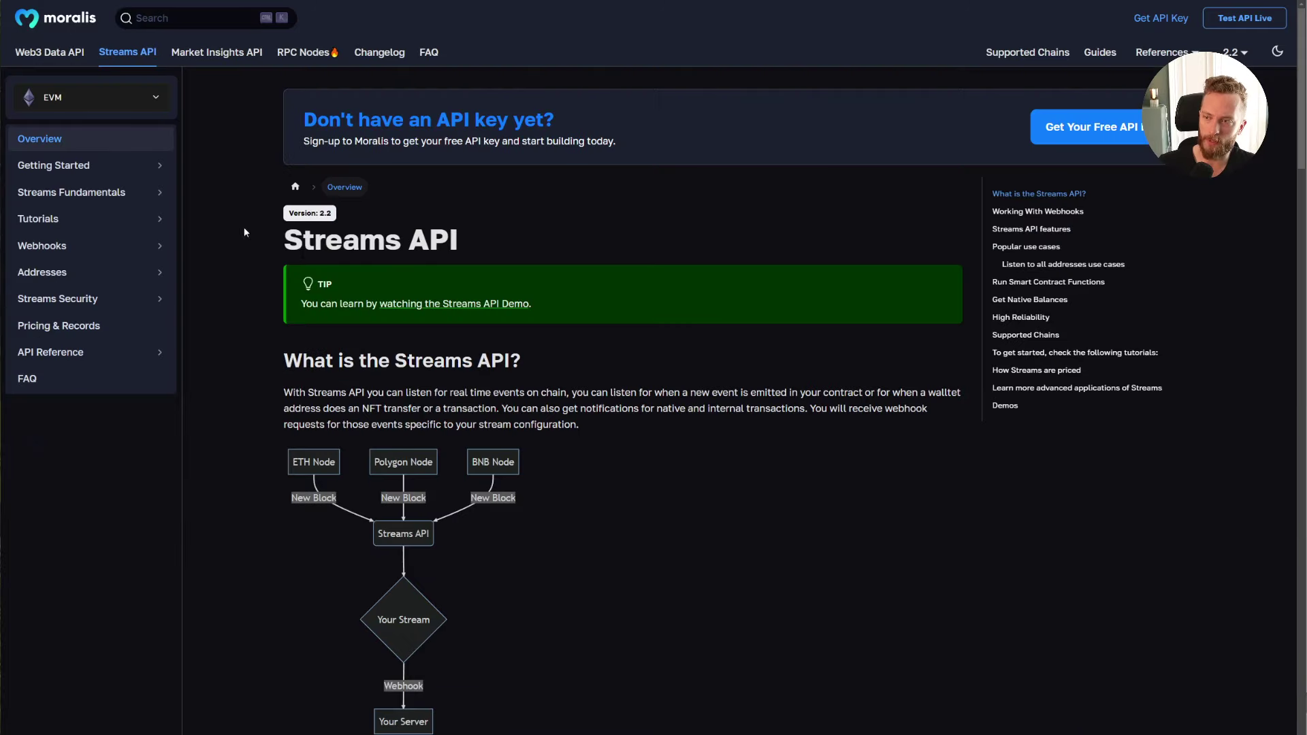
left_click(136, 352)
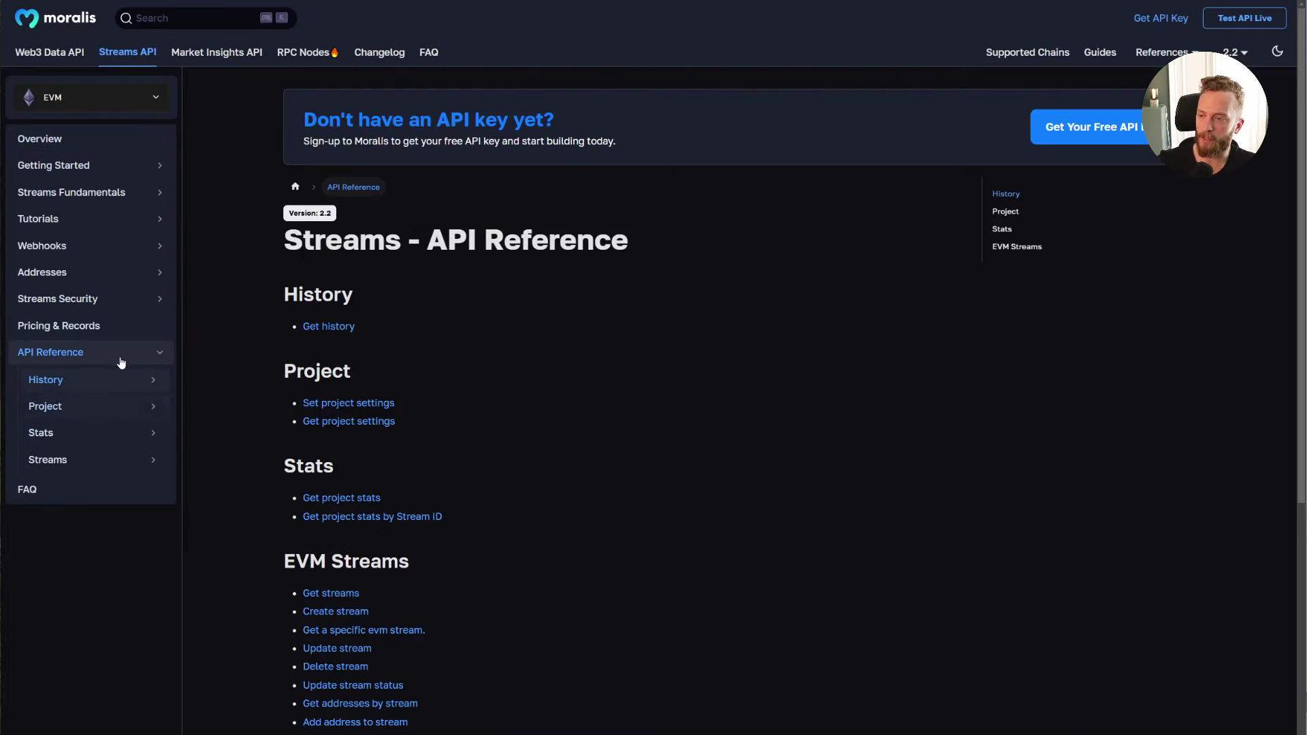
left_click(79, 459)
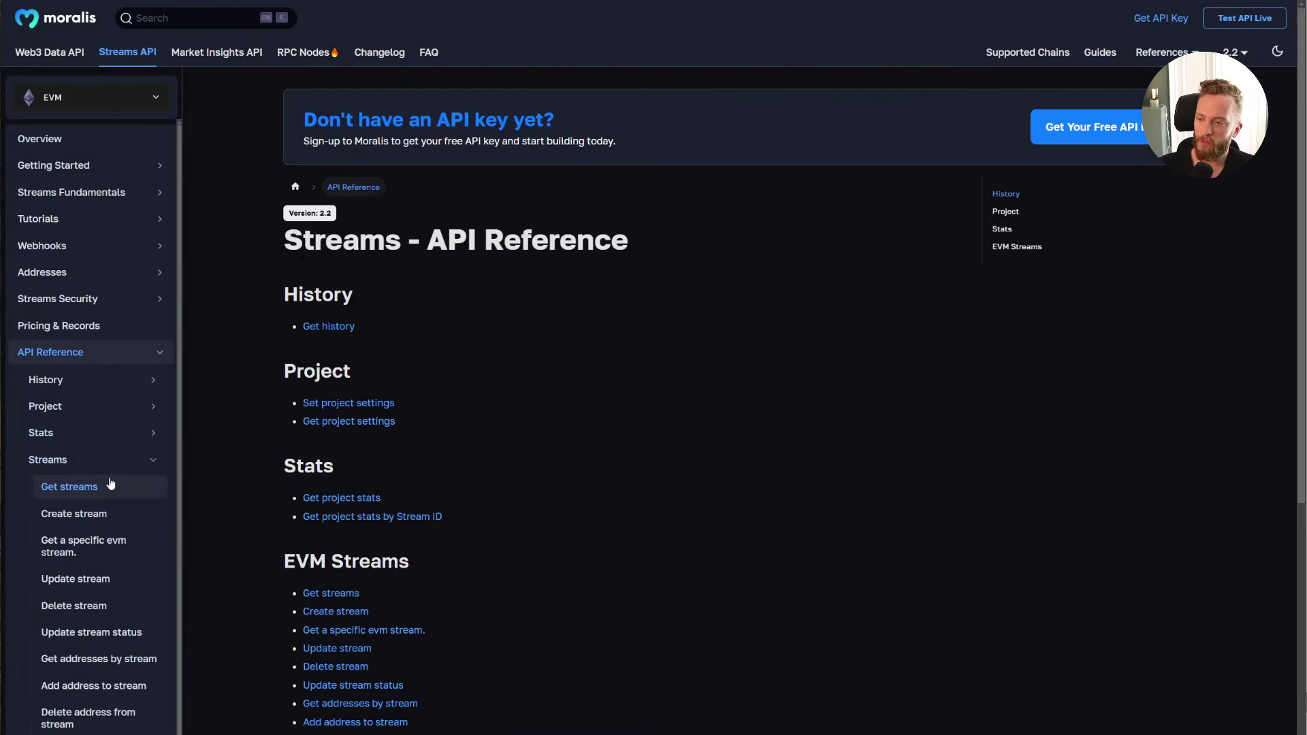
Step: Look over the Update stream and Add address to stream references, ending on Create stream
left_click(109, 590)
left_click(104, 687)
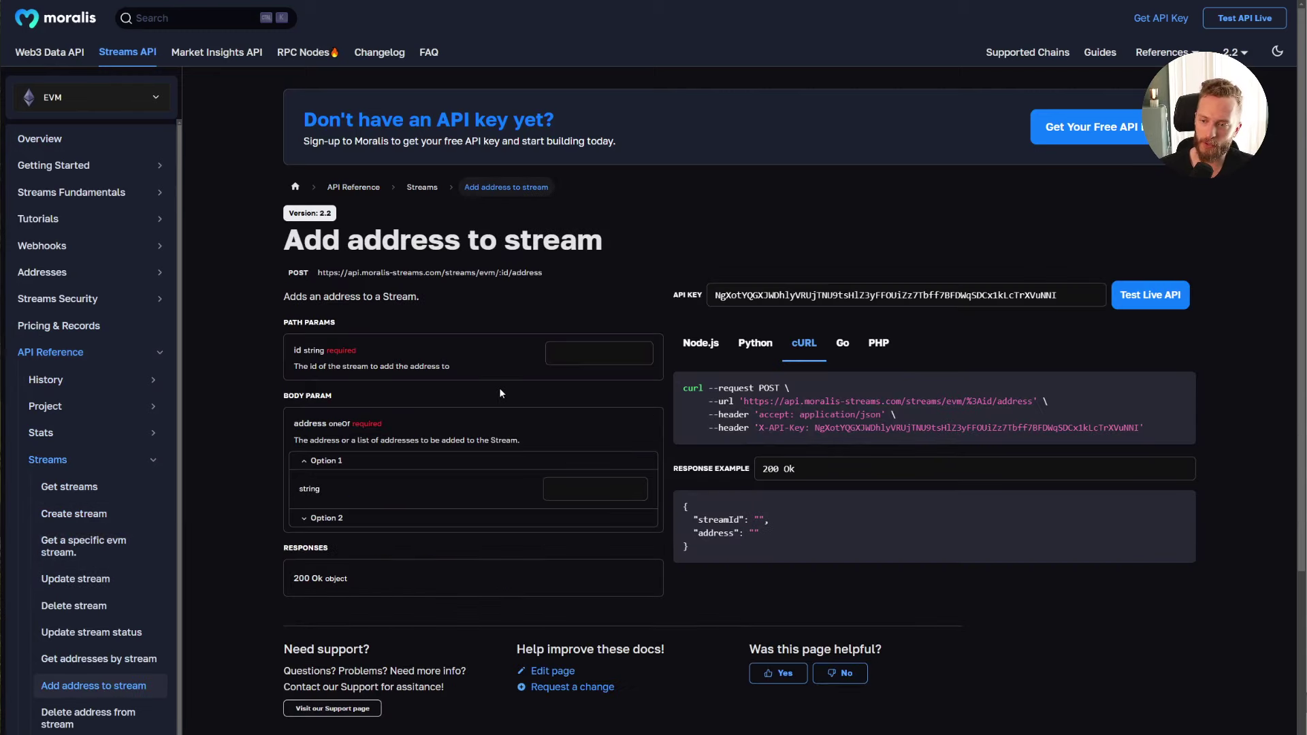
left_click(597, 352)
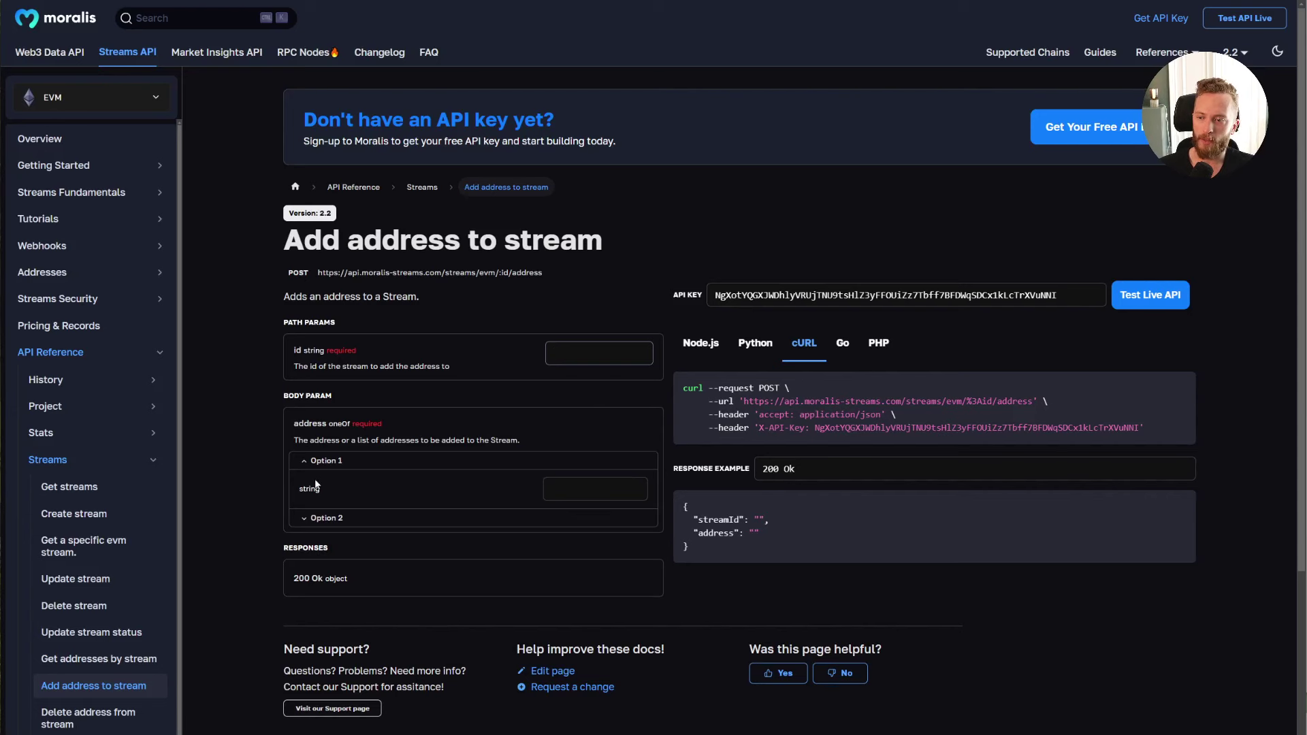
left_click_drag(294, 441, 541, 439)
left_click(537, 433)
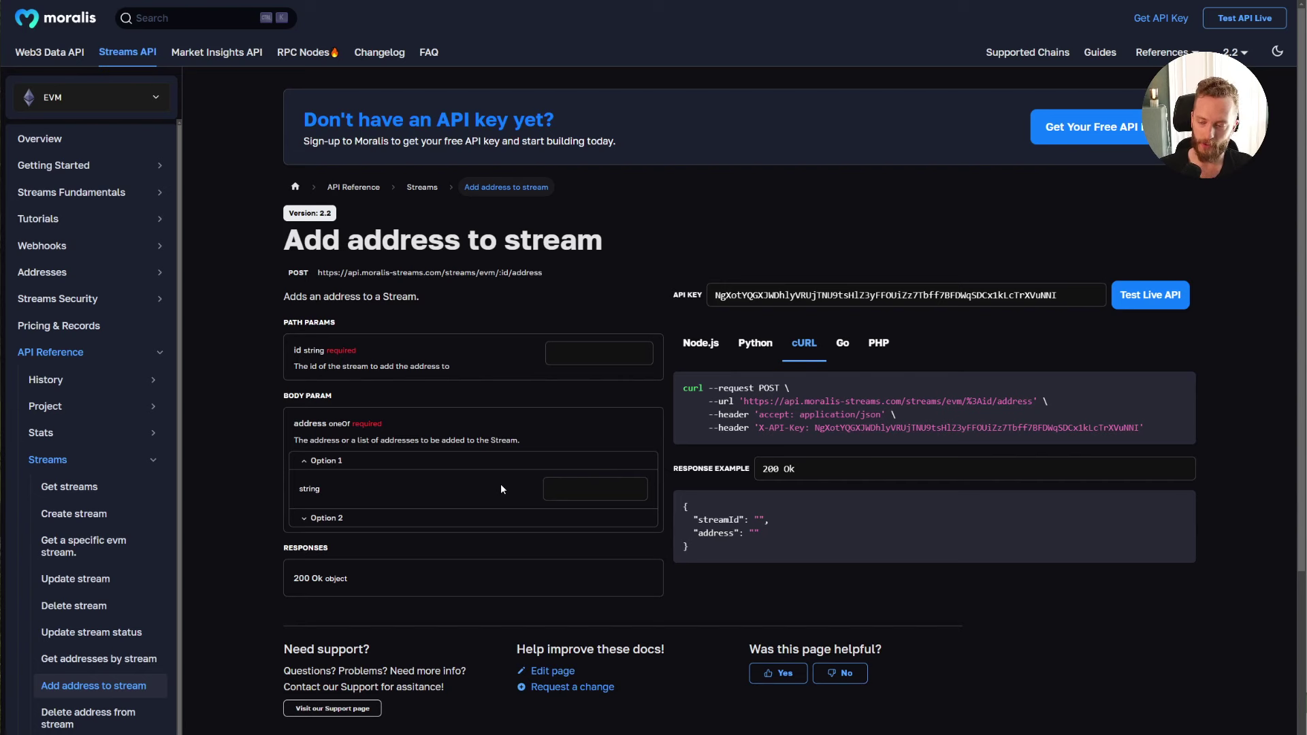
left_click(85, 579)
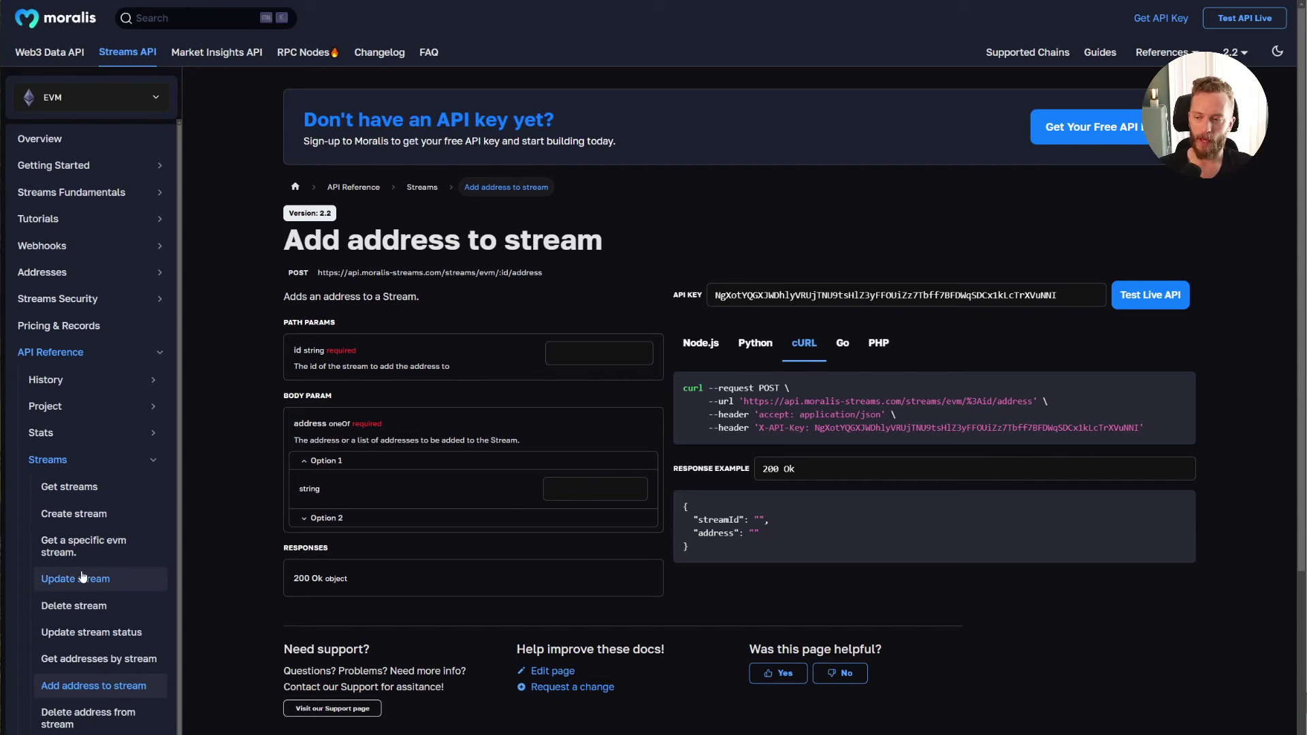
left_click(93, 519)
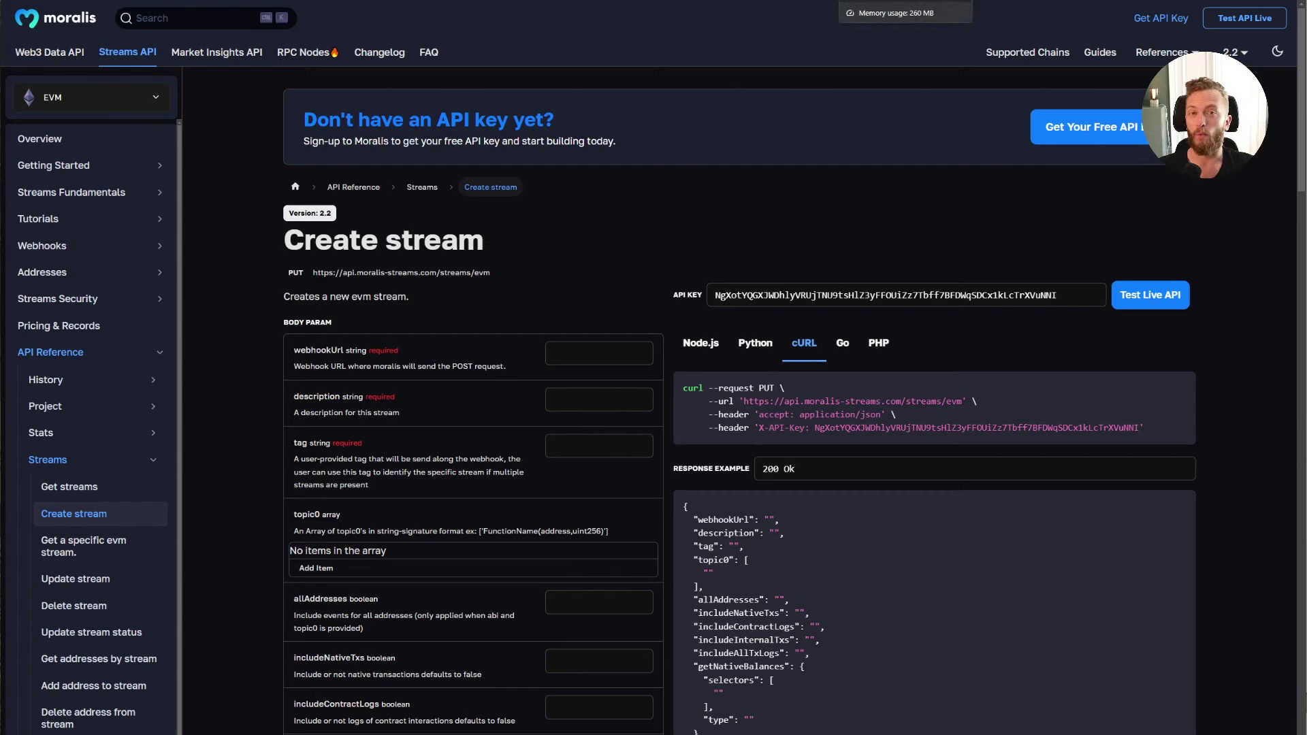
Step: Browse the Web3 Data API's Wallet API and Price API reference pages
key("ctrl+Tab")
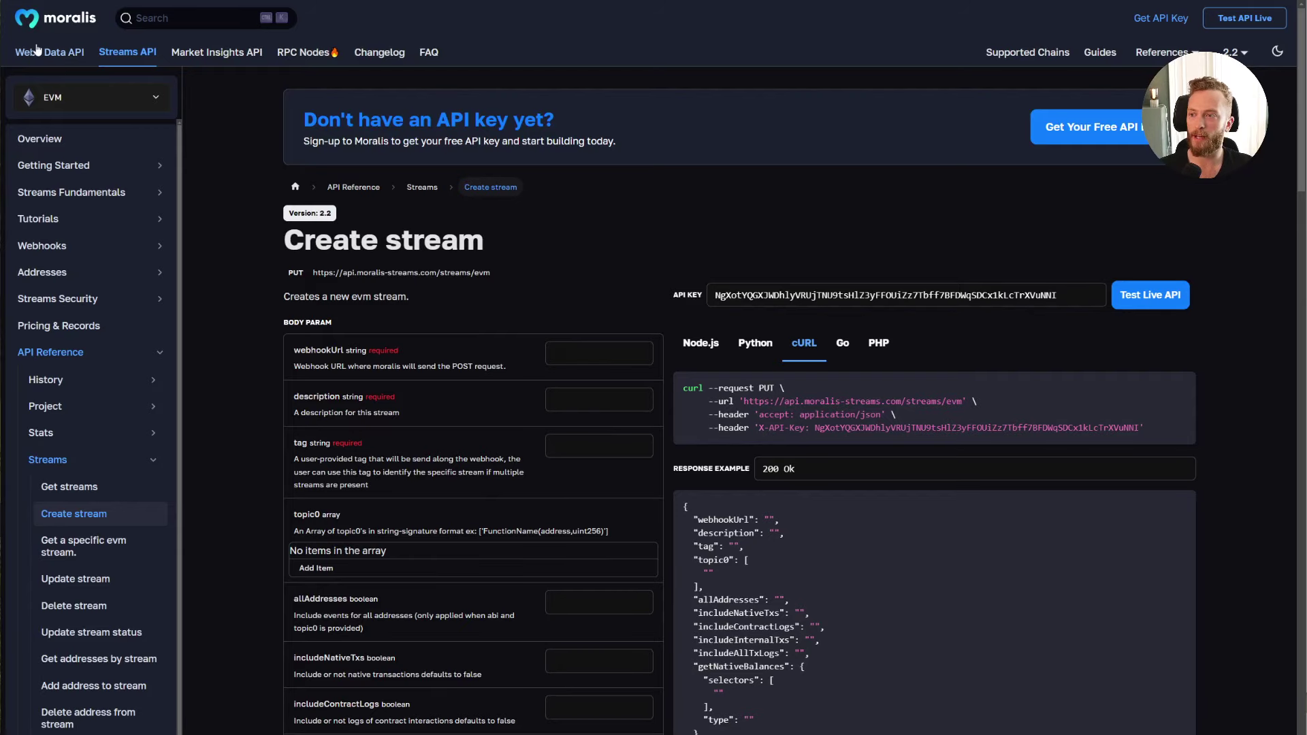
left_click(49, 51)
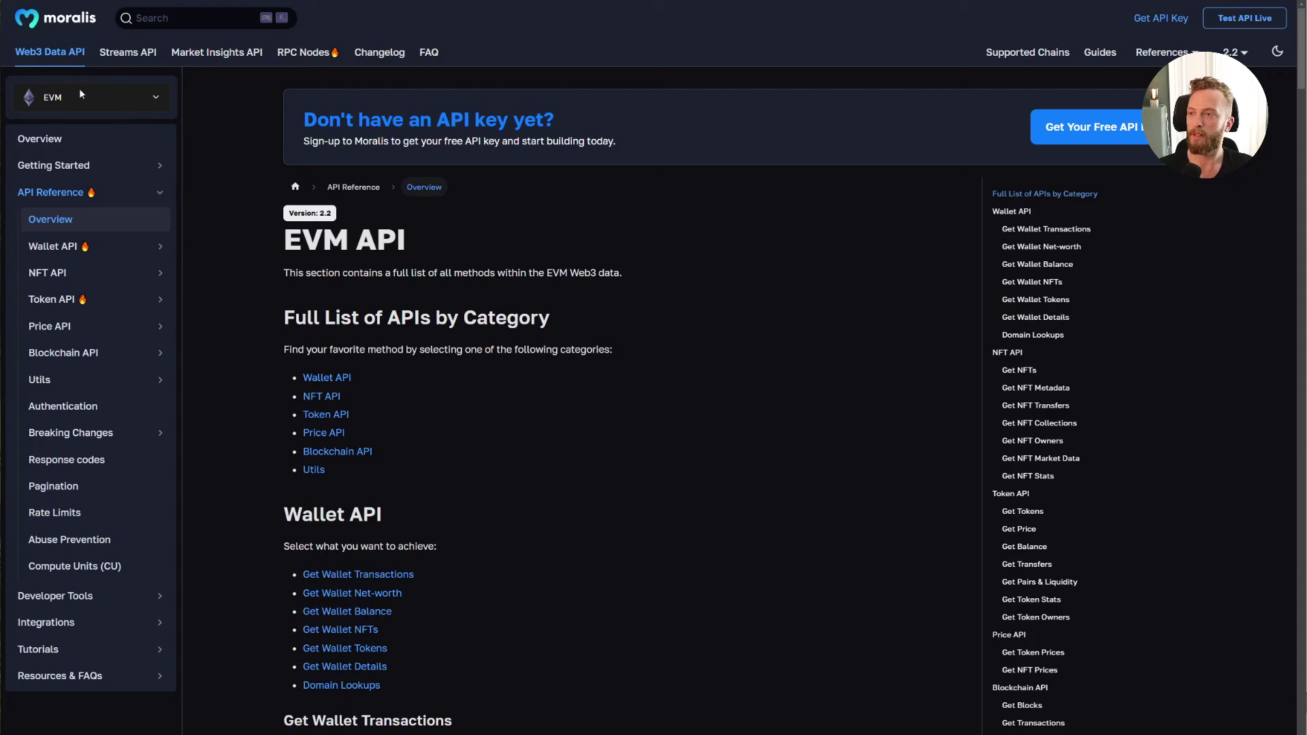
left_click(89, 247)
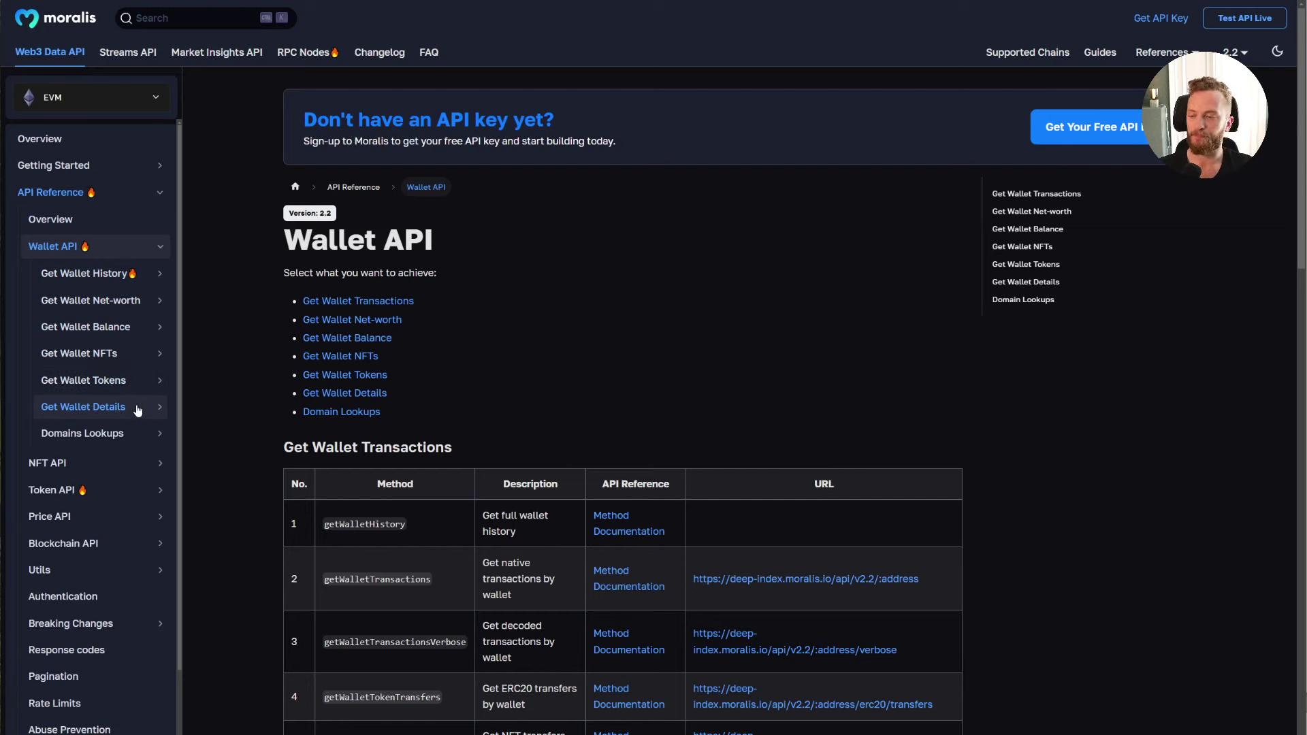
left_click(130, 514)
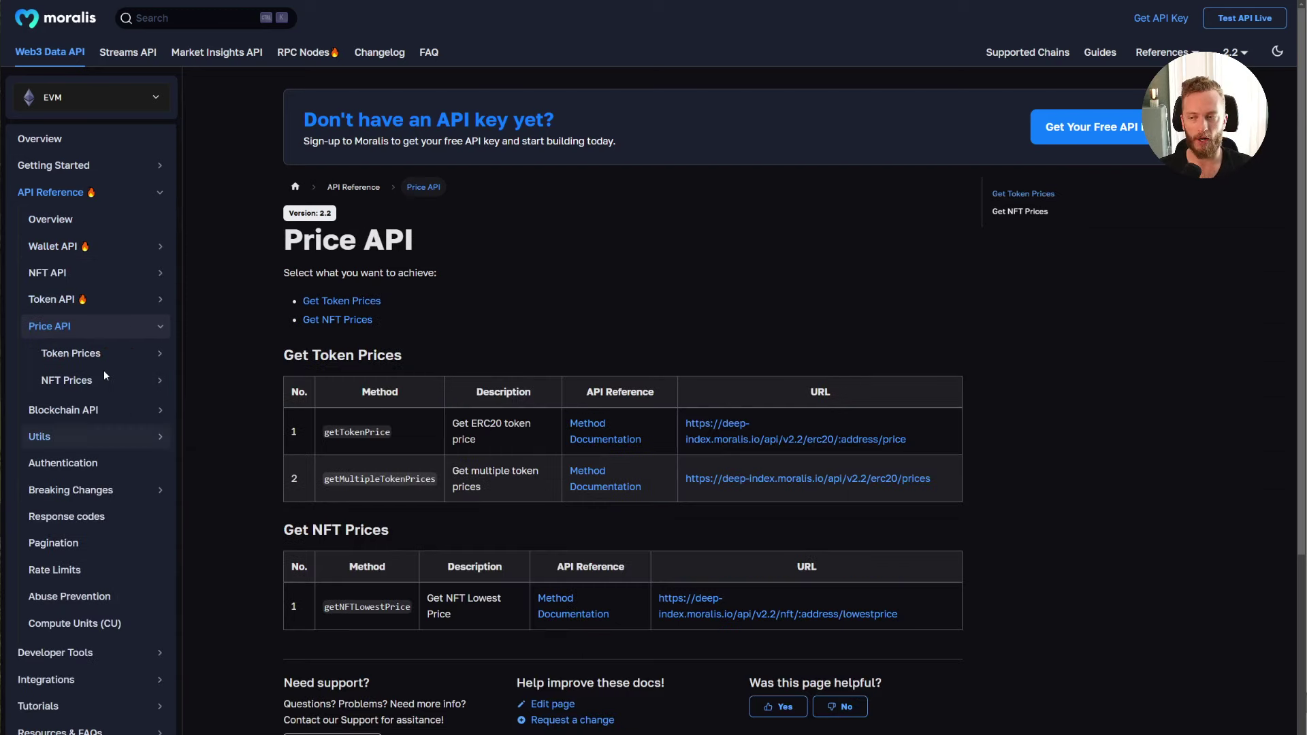